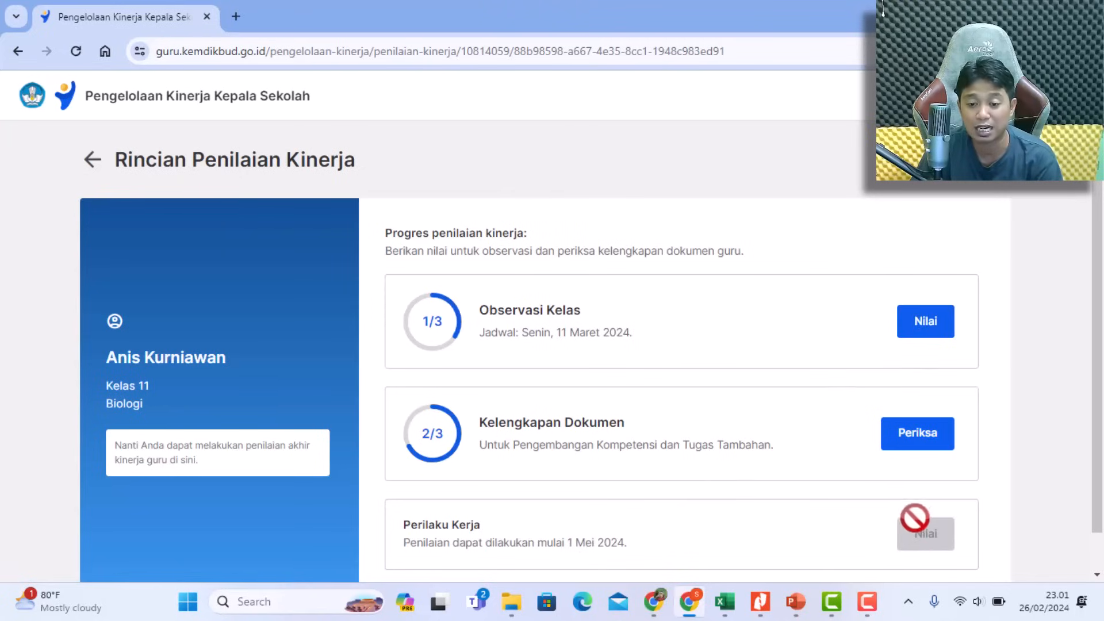
Open the teacher's Observasi Kelas assessment and examine its observation stages.
{"action": "left_click", "coordinate": [926, 338]}
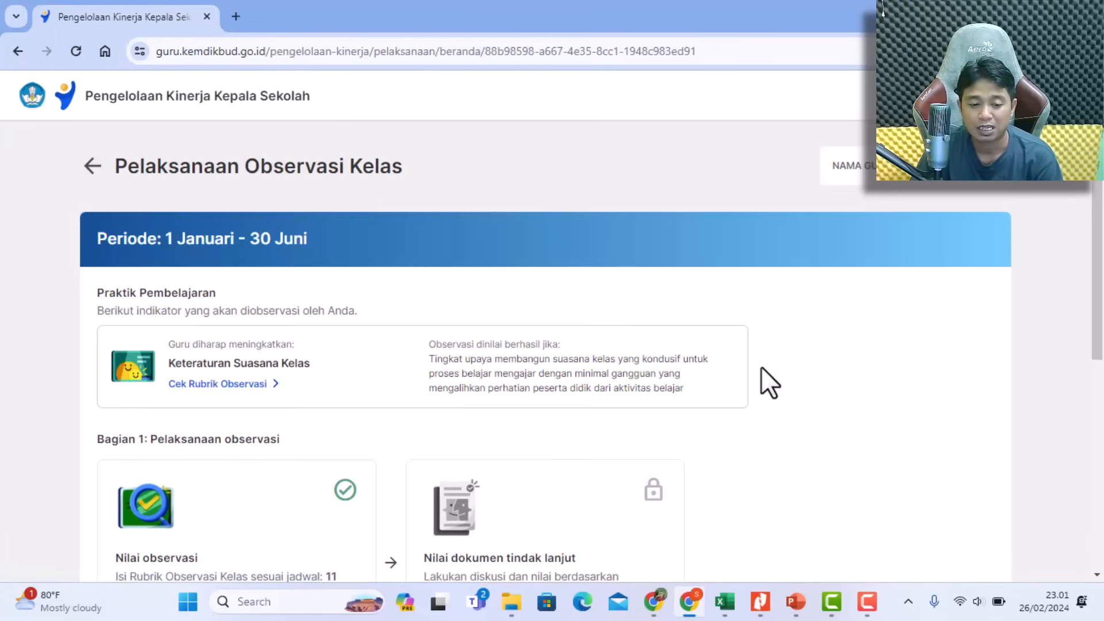
{"action": "scroll", "coordinate": [769, 382], "scroll_direction": "down", "scroll_amount": 3}
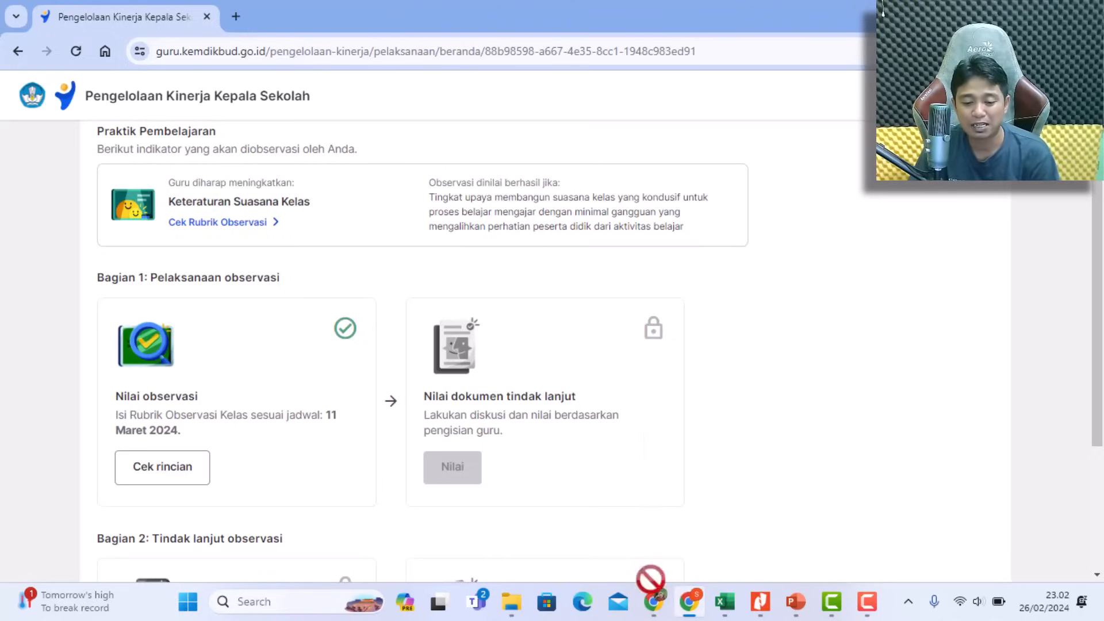
Switch to the teacher account's Chrome window and open the Observasi Praktik Kinerja steps to review both parts.
{"action": "left_click", "coordinate": [655, 602]}
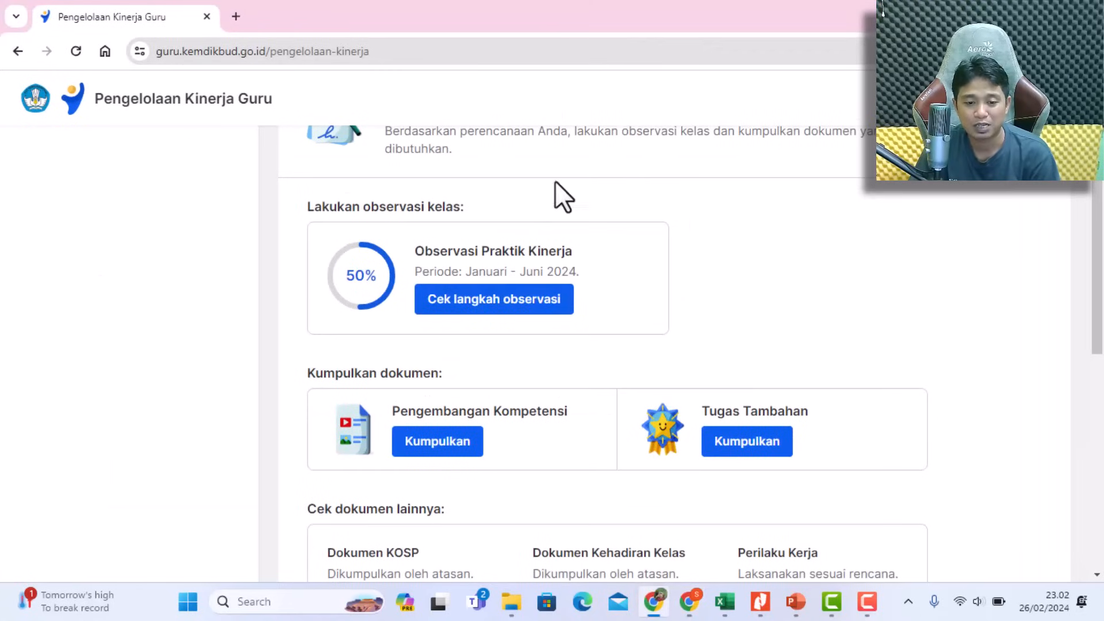
{"action": "left_click", "coordinate": [494, 309]}
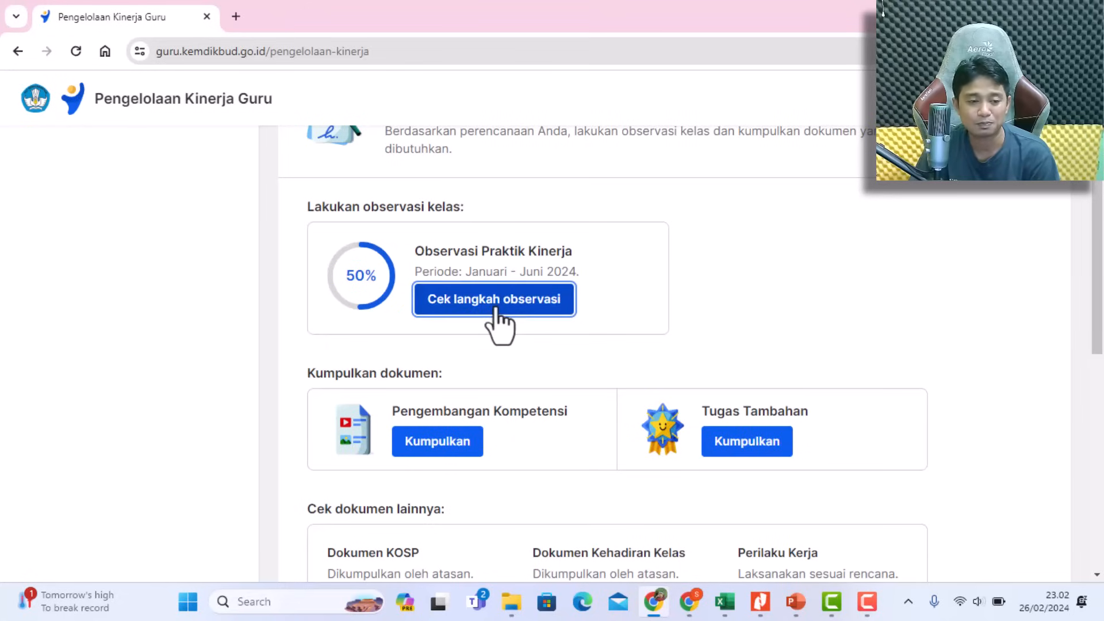
{"action": "scroll", "coordinate": [525, 313], "scroll_direction": "down", "scroll_amount": 5}
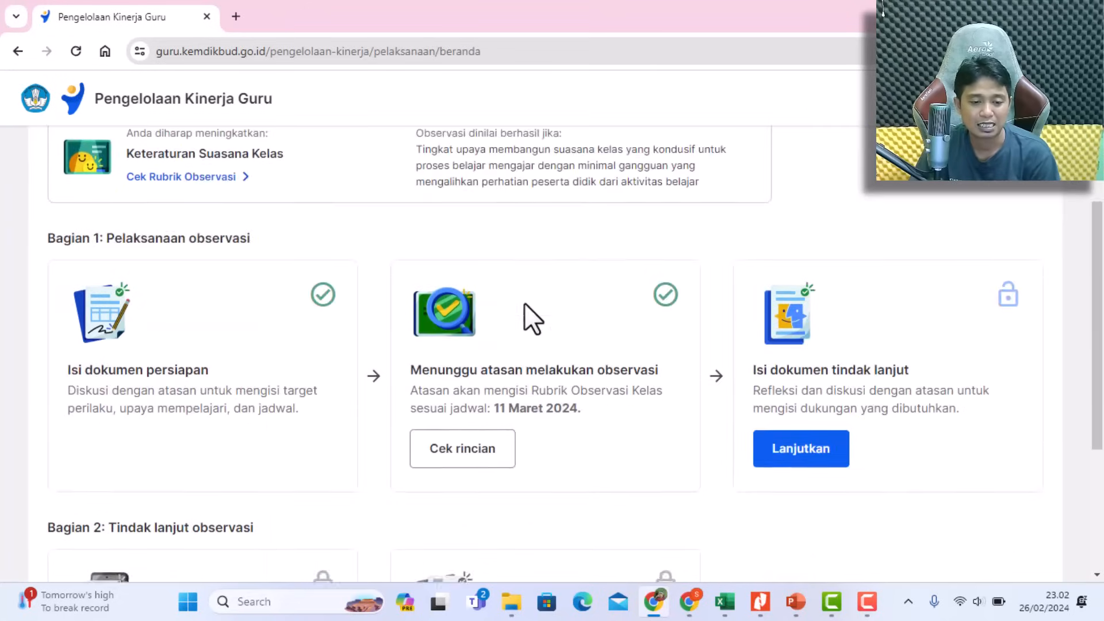
{"action": "scroll", "coordinate": [524, 302], "scroll_direction": "down", "scroll_amount": 3}
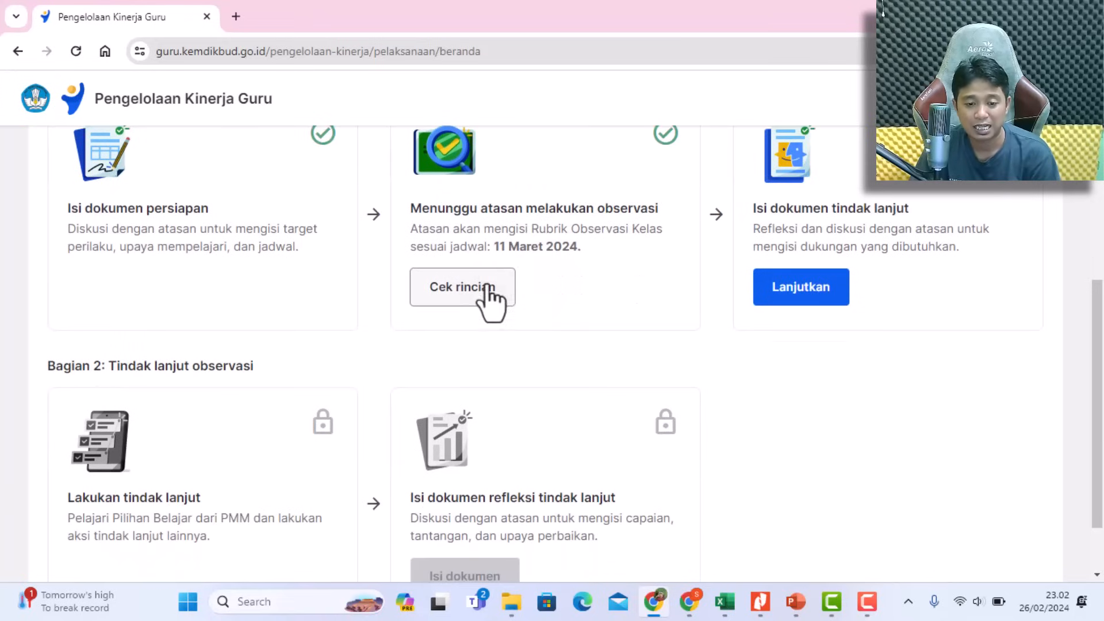
{"action": "scroll", "coordinate": [923, 385], "scroll_direction": "up", "scroll_amount": 1}
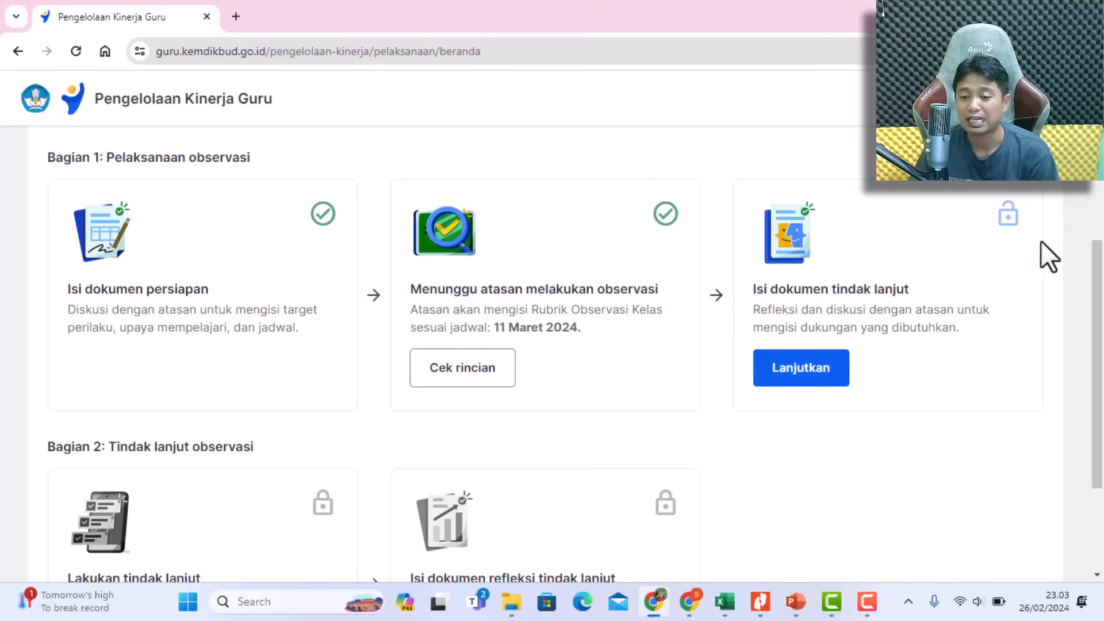
Open the Dokumen Tindak Lanjut and review the observation results, highlighting the notes for items 1 and 3 and the Rekomendasi Atasan text.
{"action": "left_click", "coordinate": [795, 377]}
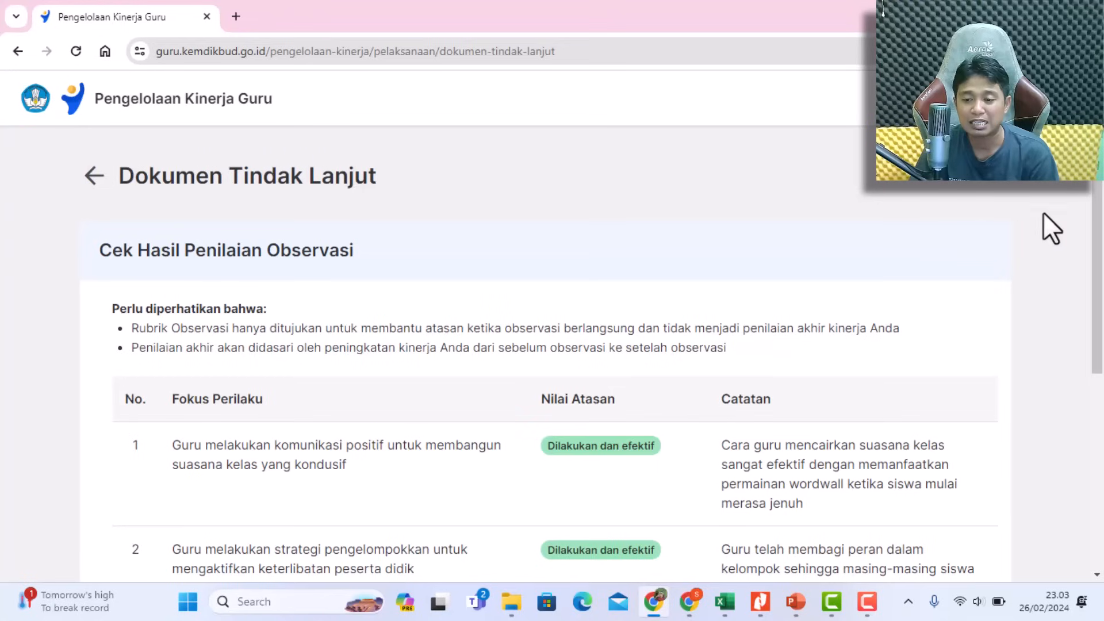
{"action": "scroll", "coordinate": [1100, 265], "scroll_direction": "down", "scroll_amount": 1}
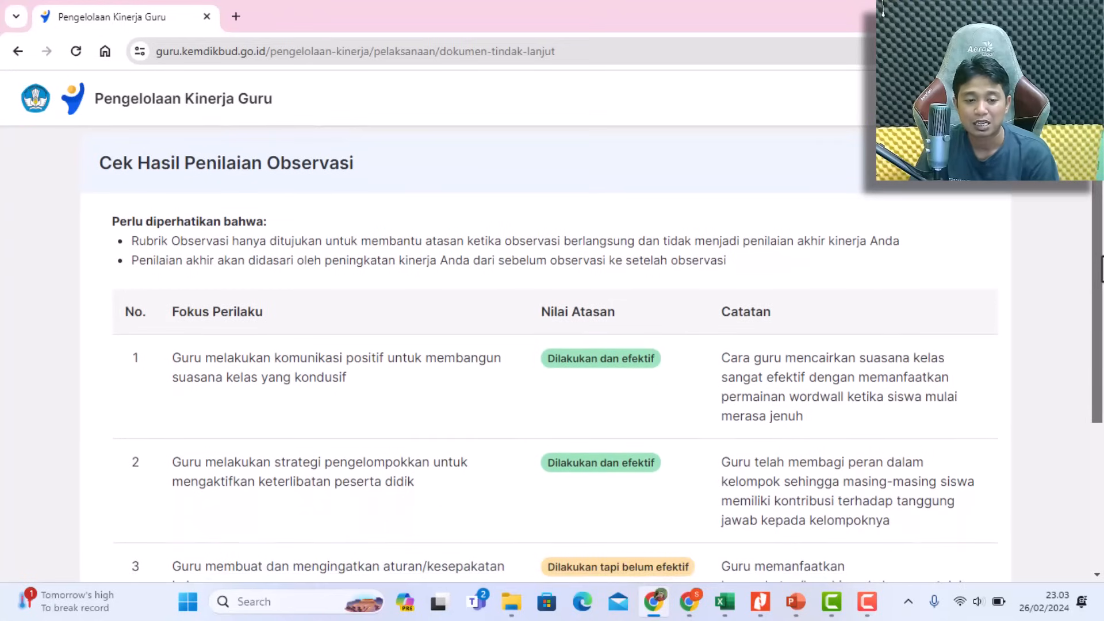
{"action": "scroll", "coordinate": [1101, 276], "scroll_direction": "down", "scroll_amount": 1}
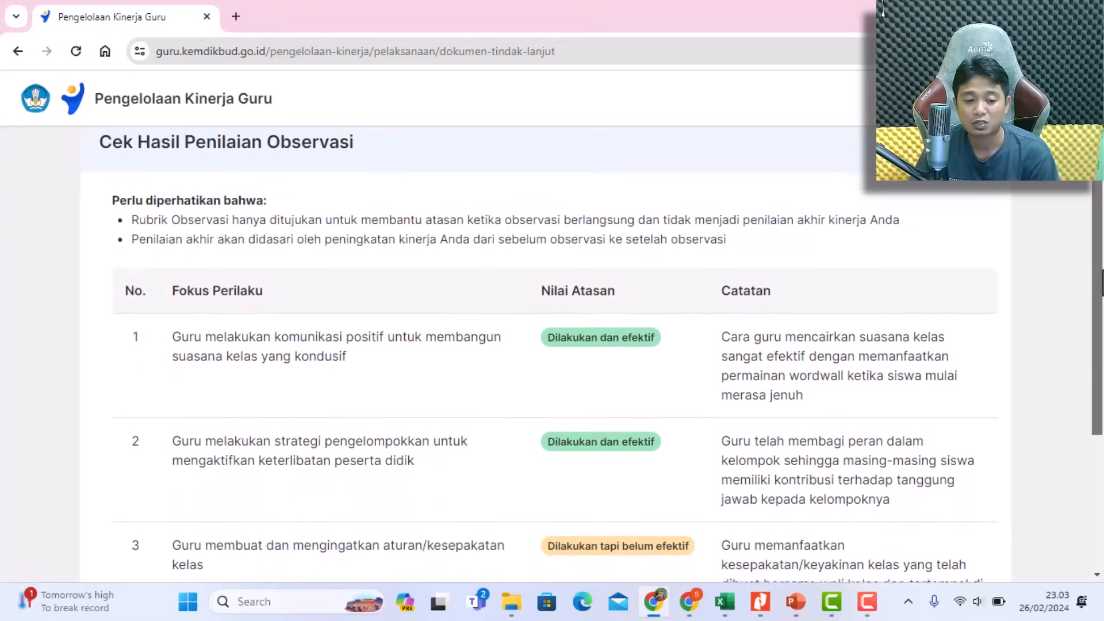
{"action": "scroll", "coordinate": [1102, 282], "scroll_direction": "down", "scroll_amount": 2}
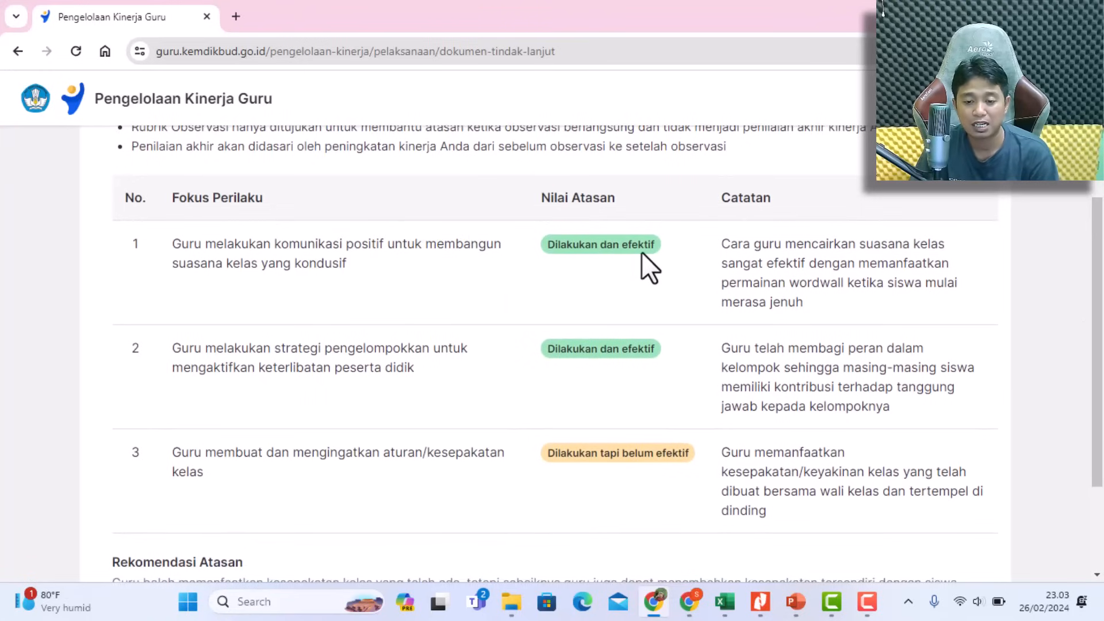
{"action": "left_click_drag", "start_coordinate": [723, 245], "coordinate": [834, 302]}
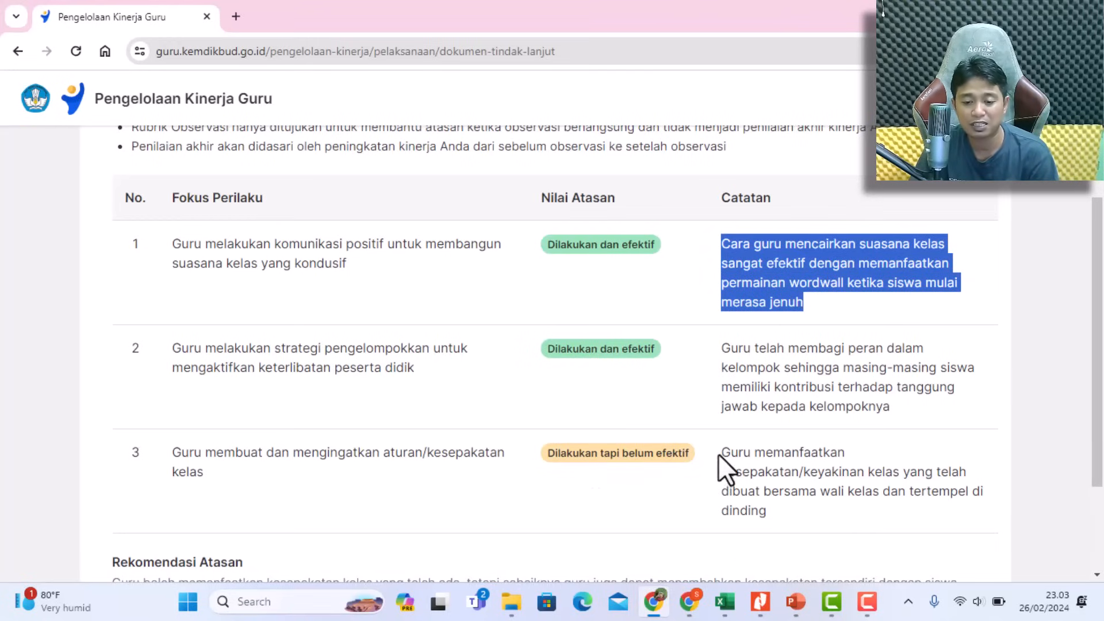
{"action": "left_click_drag", "start_coordinate": [722, 454], "coordinate": [777, 511]}
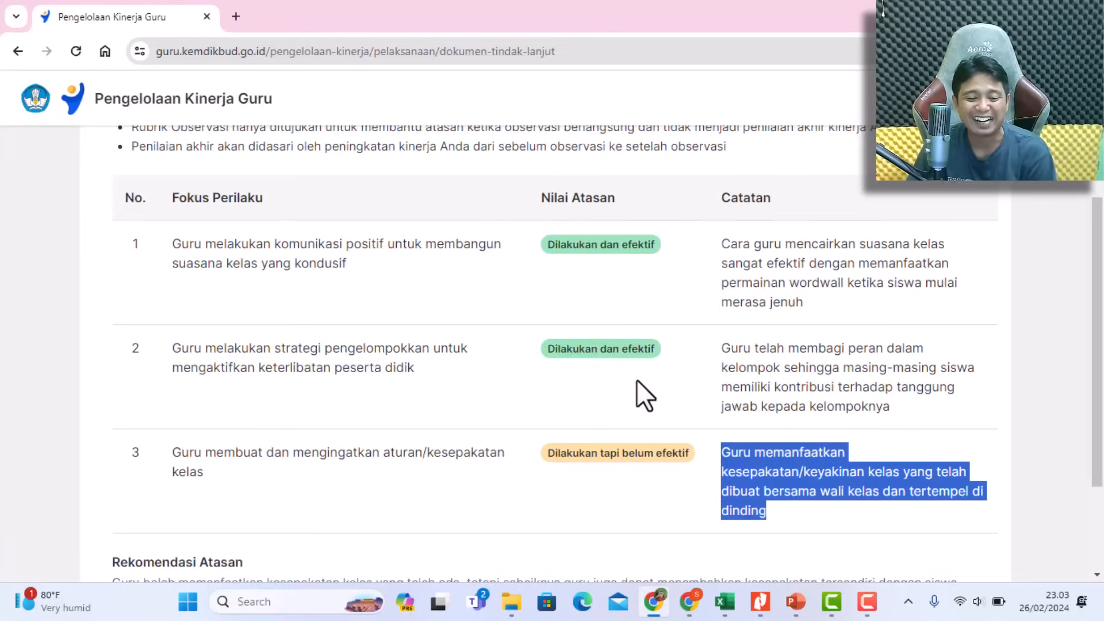
{"action": "scroll", "coordinate": [636, 382], "scroll_direction": "down", "scroll_amount": 3}
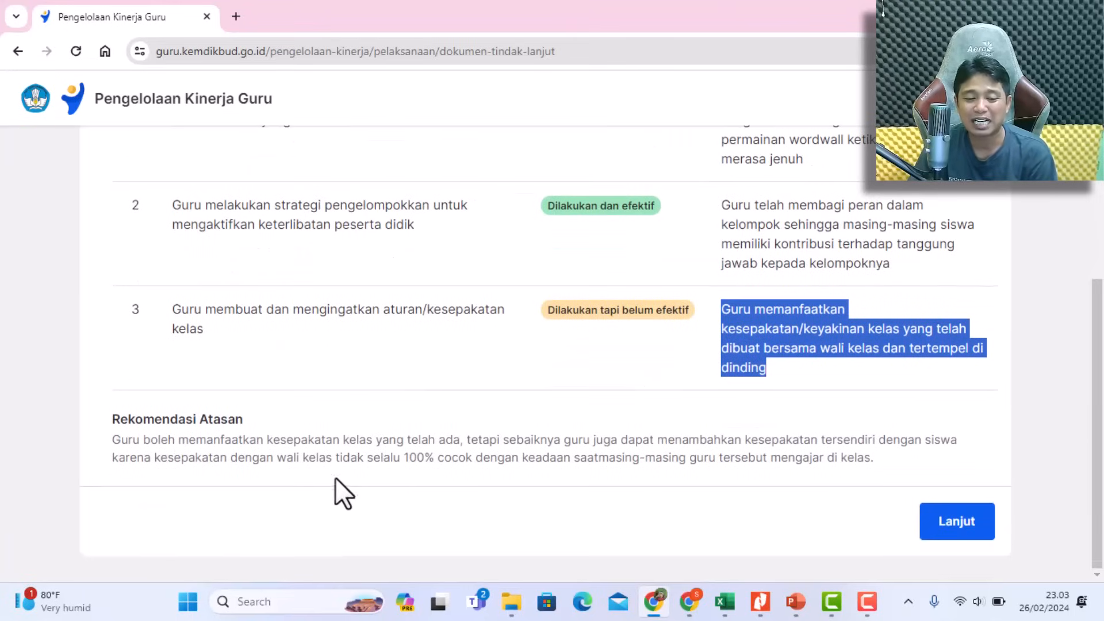
{"action": "left_click_drag", "start_coordinate": [115, 440], "coordinate": [882, 461]}
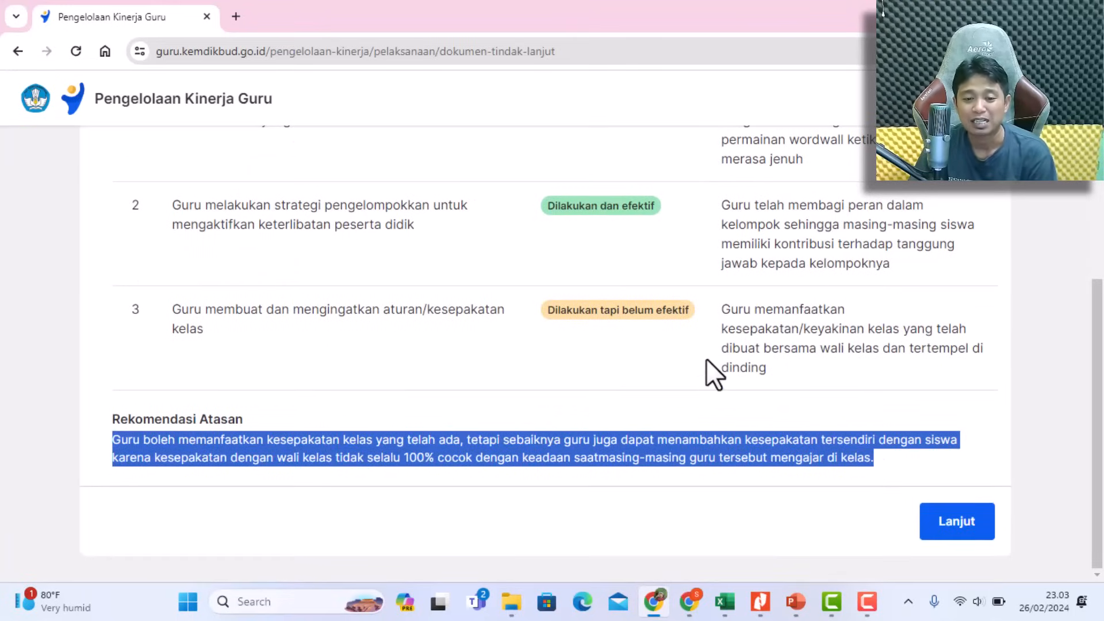
{"action": "scroll", "coordinate": [707, 360], "scroll_direction": "up", "scroll_amount": 5}
{"action": "scroll", "coordinate": [706, 361], "scroll_direction": "down", "scroll_amount": 3}
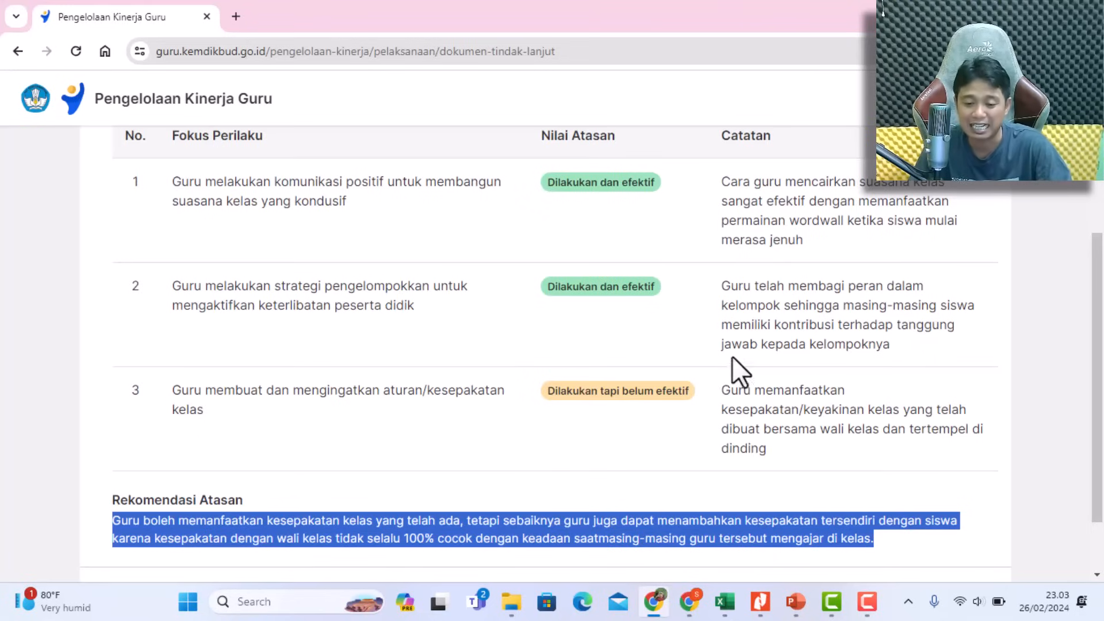
{"action": "scroll", "coordinate": [850, 345], "scroll_direction": "down", "scroll_amount": 2}
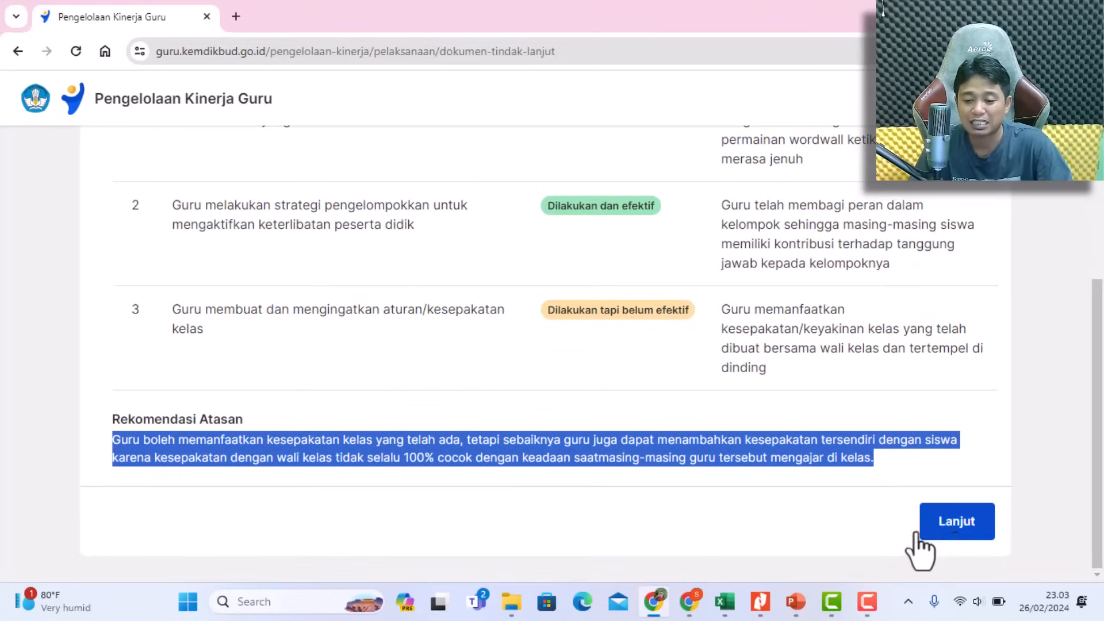
Continue to the follow-up discussion form, highlight the Lakukan refleksi description and glance through the form.
{"action": "left_click", "coordinate": [950, 530]}
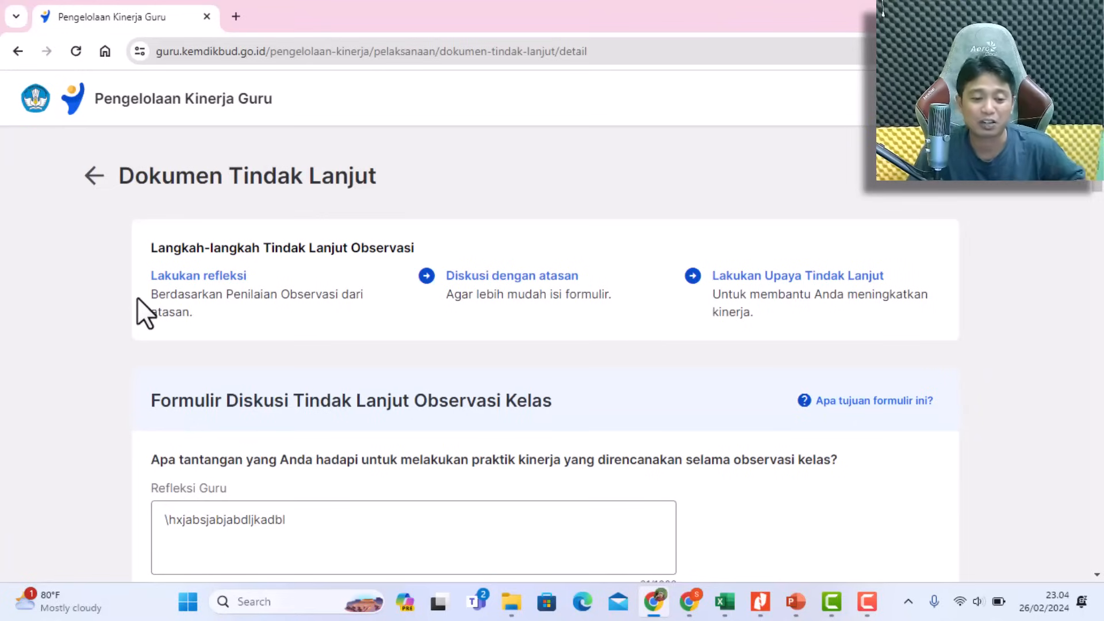
{"action": "left_click_drag", "start_coordinate": [153, 294], "coordinate": [364, 309]}
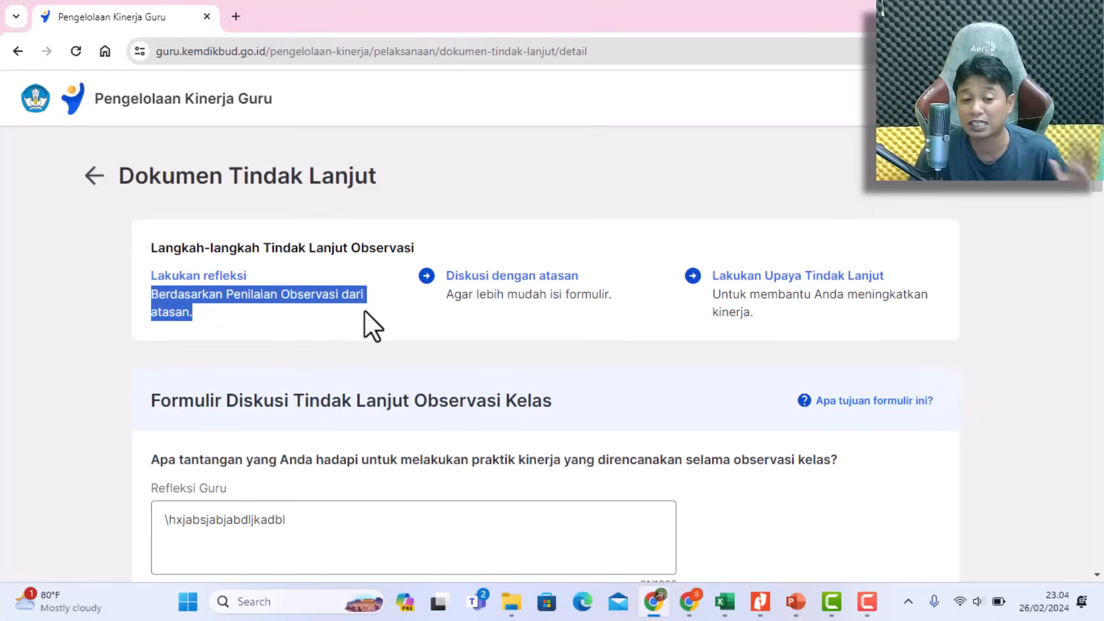
{"action": "scroll", "coordinate": [437, 313], "scroll_direction": "down", "scroll_amount": 7}
{"action": "scroll", "coordinate": [436, 313], "scroll_direction": "down", "scroll_amount": 7}
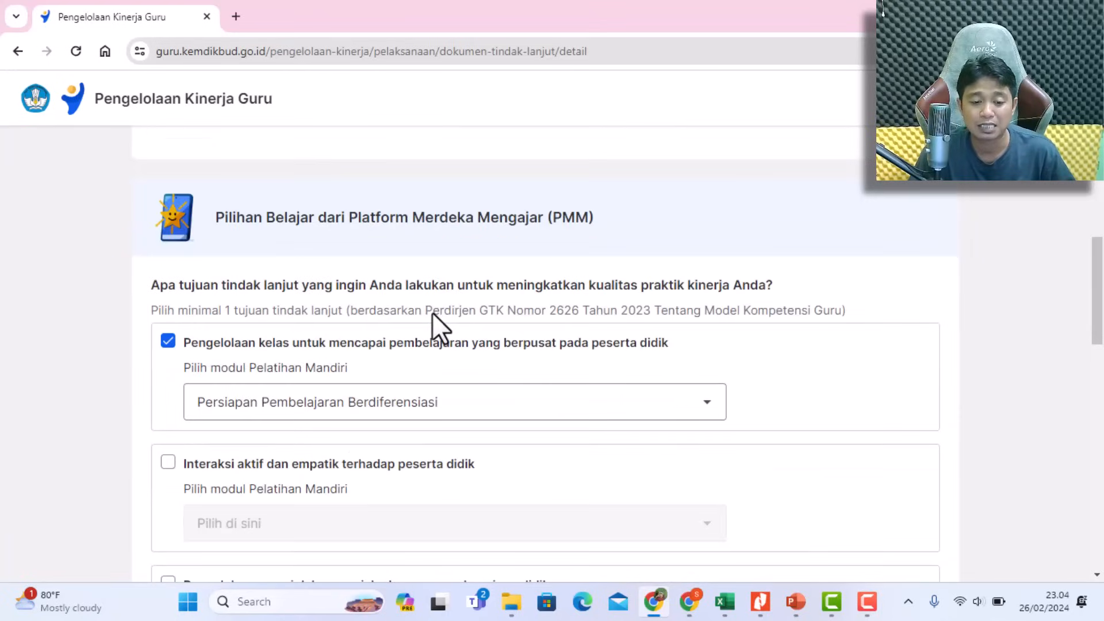
{"action": "scroll", "coordinate": [432, 313], "scroll_direction": "up", "scroll_amount": 14}
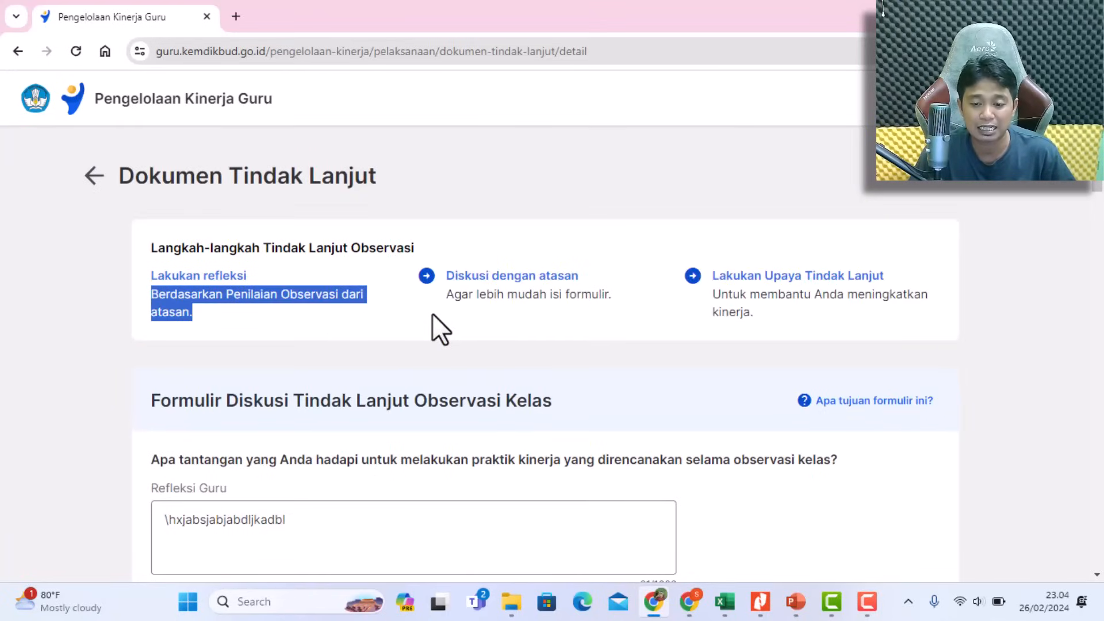
Return to Cek Hasil Penilaian Observasi and recheck the supervisor's ratings, notes and recommendation.
{"action": "left_click", "coordinate": [87, 183]}
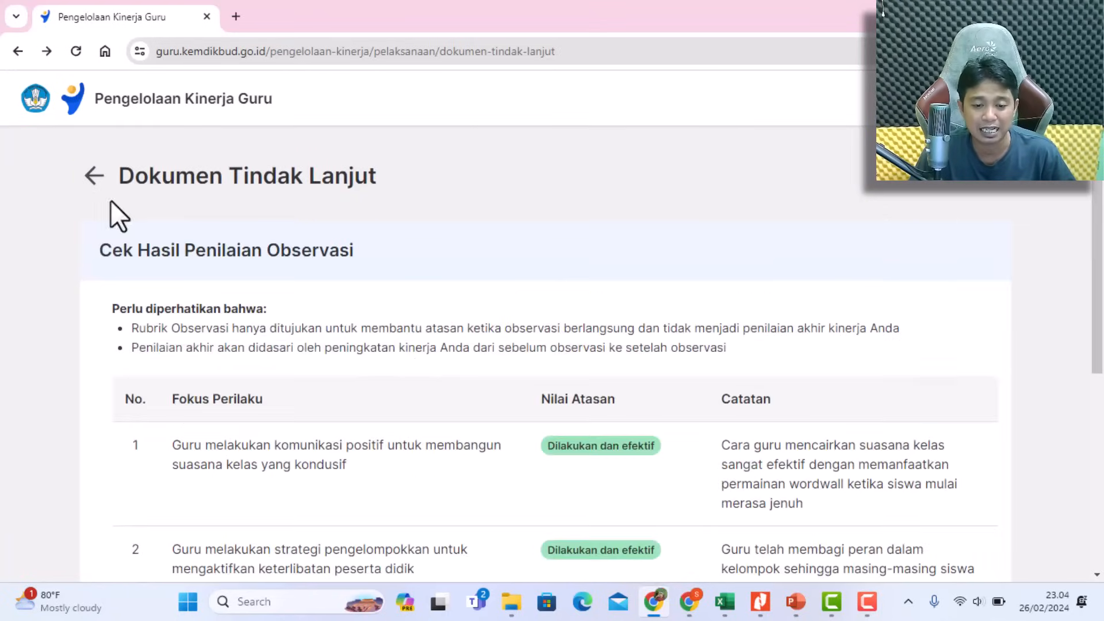
{"action": "scroll", "coordinate": [588, 410], "scroll_direction": "down", "scroll_amount": 5}
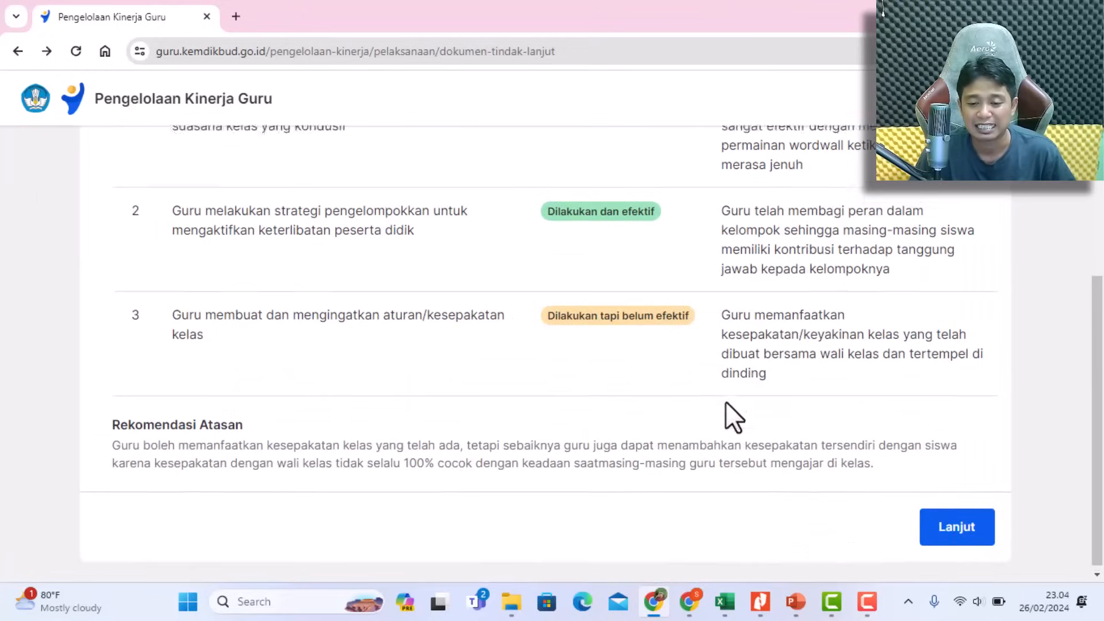
{"action": "scroll", "coordinate": [730, 419], "scroll_direction": "up", "scroll_amount": 6}
{"action": "scroll", "coordinate": [848, 415], "scroll_direction": "down", "scroll_amount": 4}
{"action": "scroll", "coordinate": [746, 328], "scroll_direction": "down", "scroll_amount": 3}
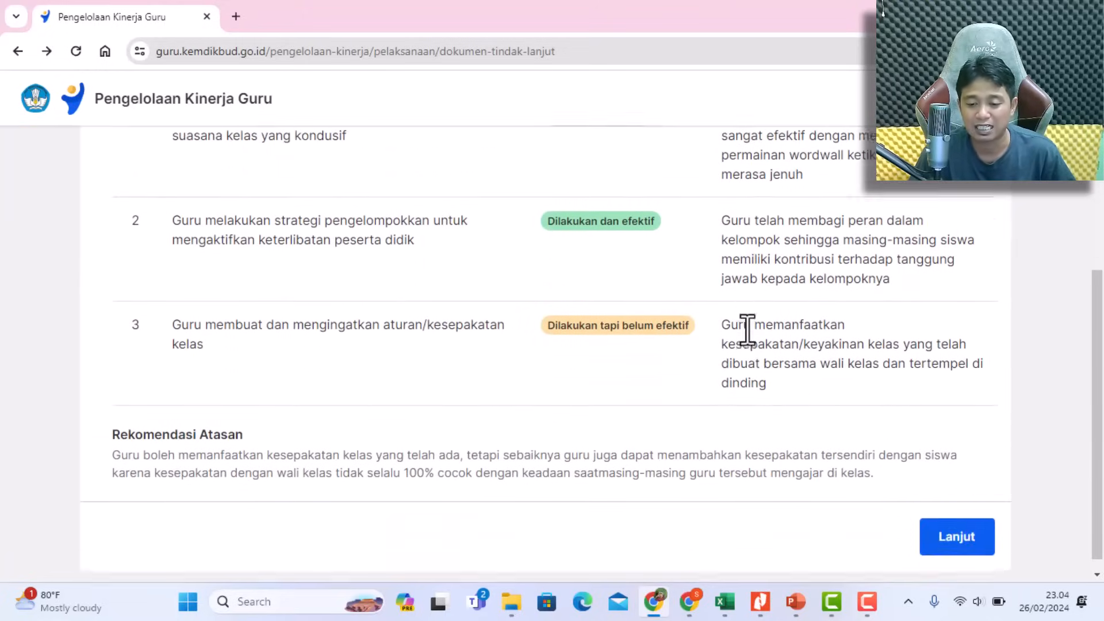
Reopen the discussion form and highlight the Diskusi dengan atasan and Lakukan Upaya Tindak Lanjut steps with their descriptions.
{"action": "left_click", "coordinate": [949, 541]}
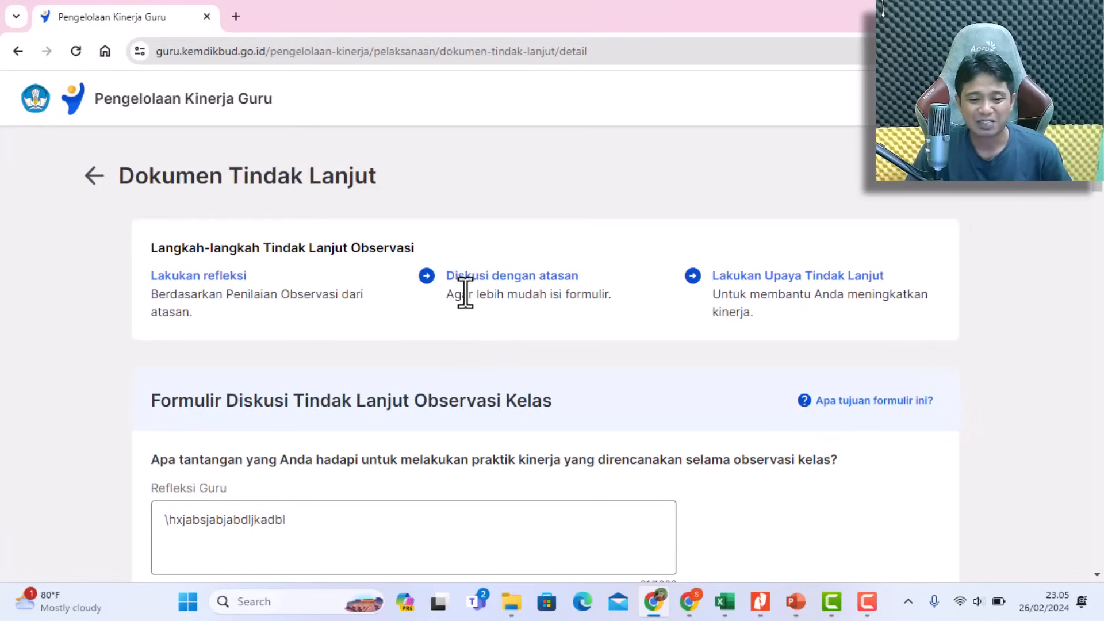
{"action": "left_click_drag", "start_coordinate": [447, 276], "coordinate": [581, 278]}
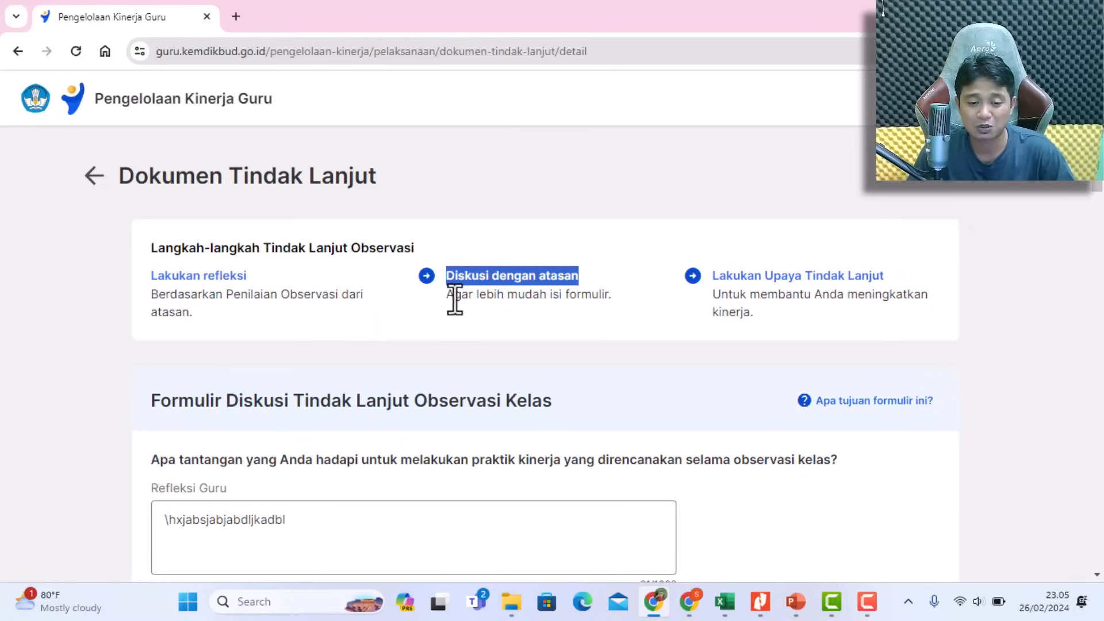
{"action": "left_click_drag", "start_coordinate": [446, 295], "coordinate": [594, 302]}
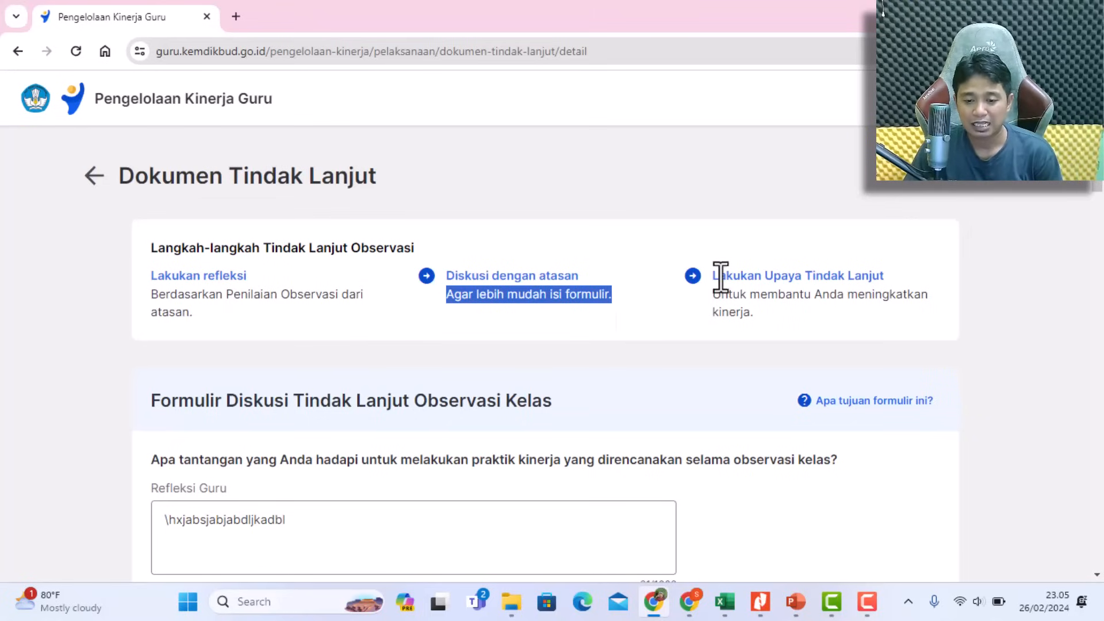
{"action": "left_click_drag", "start_coordinate": [716, 276], "coordinate": [886, 276]}
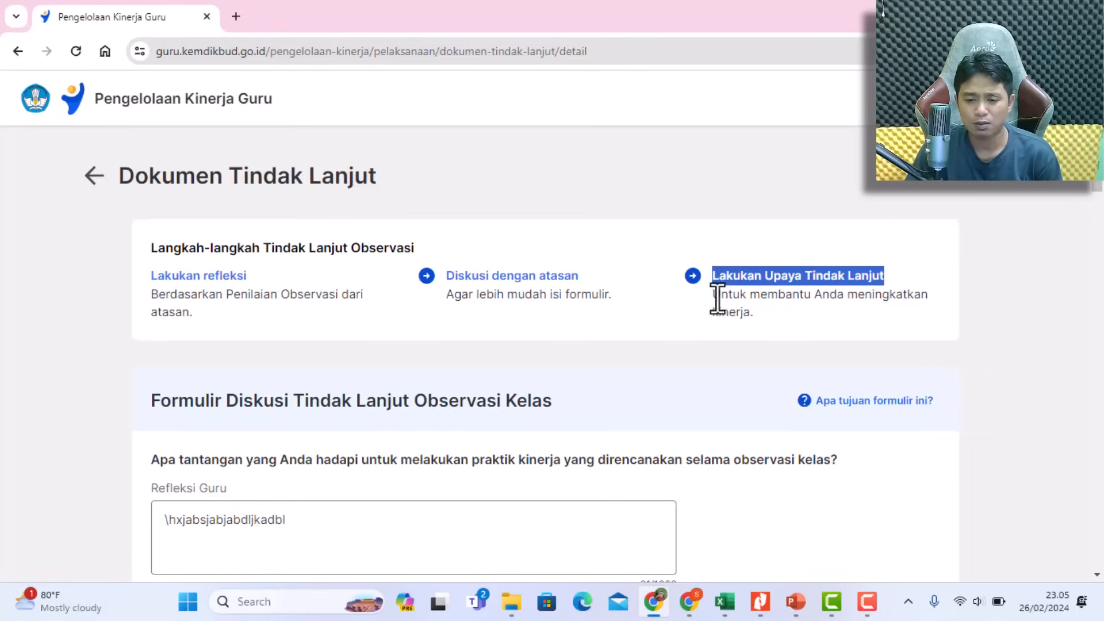
{"action": "left_click_drag", "start_coordinate": [716, 295], "coordinate": [903, 313]}
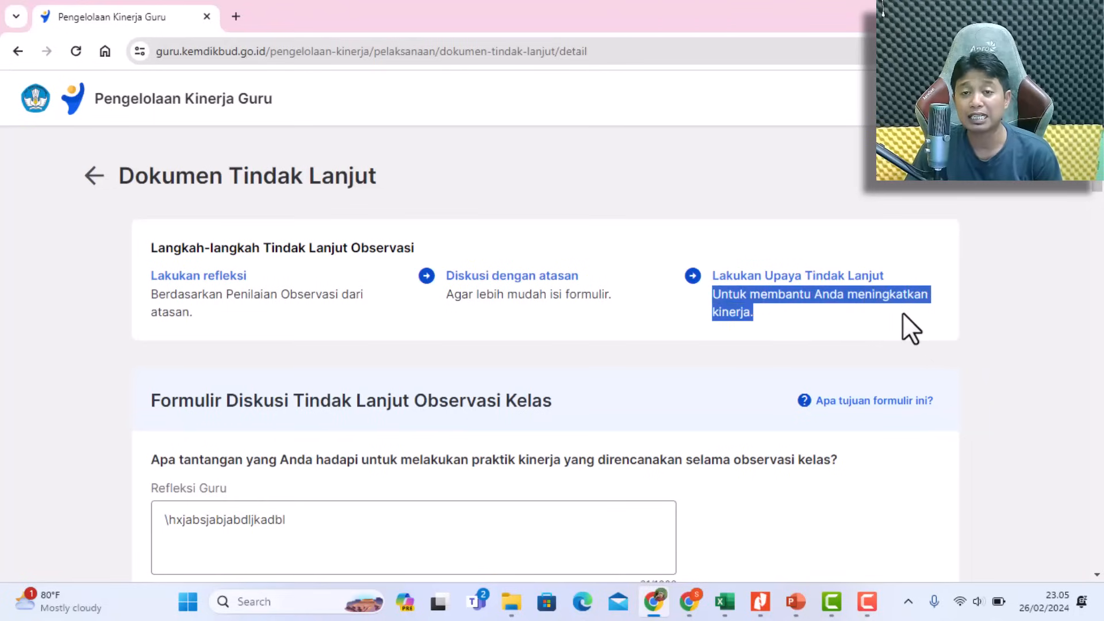
{"action": "left_click", "coordinate": [855, 298]}
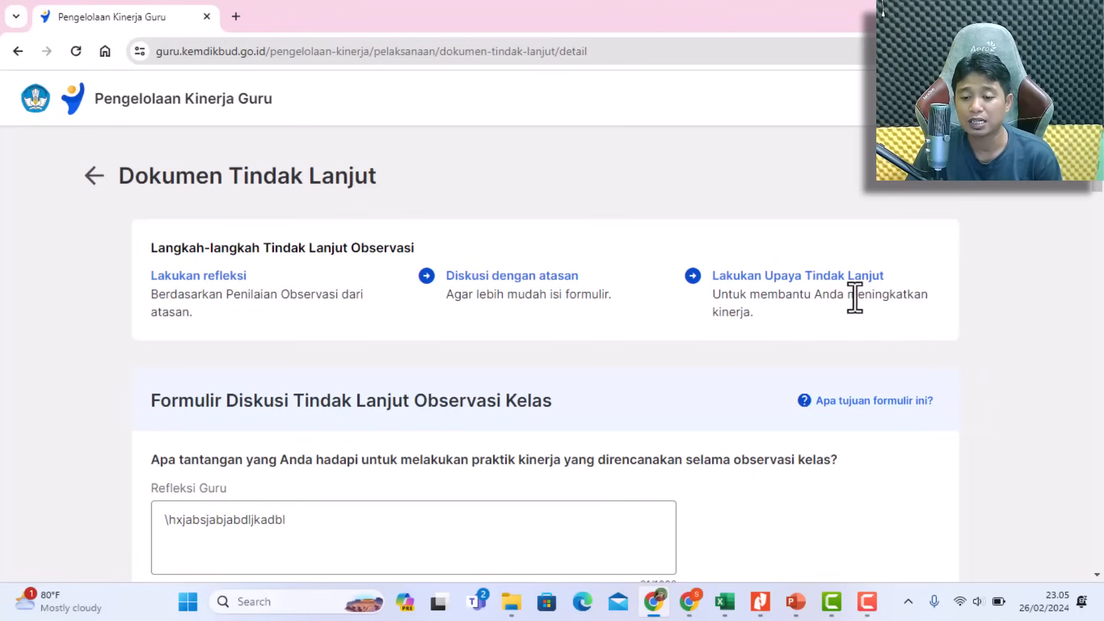
{"action": "left_click_drag", "start_coordinate": [850, 297], "coordinate": [927, 314]}
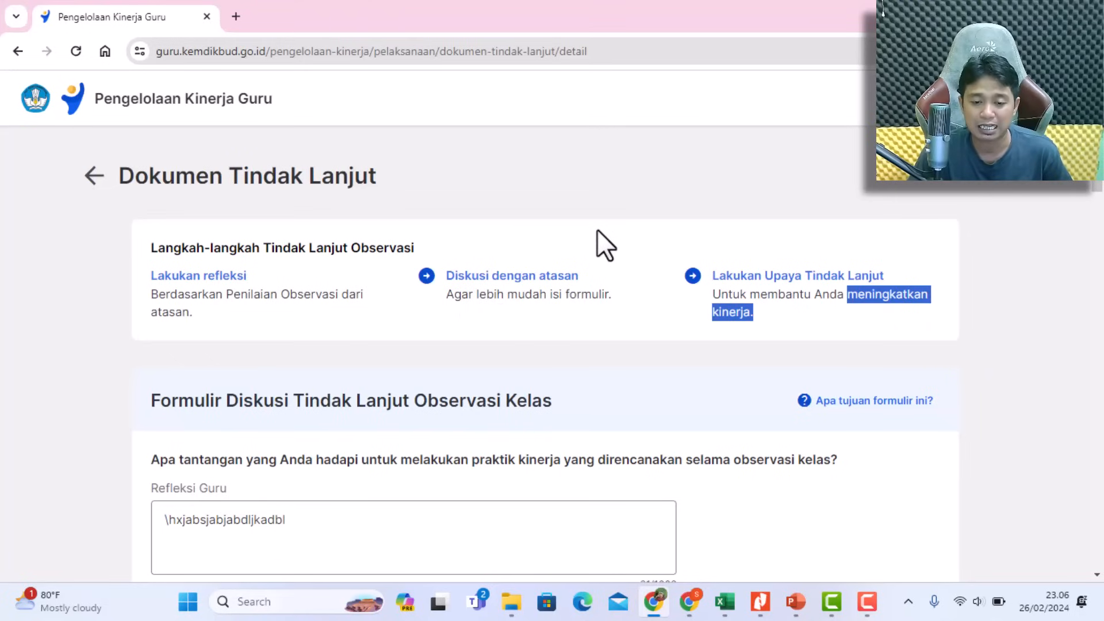
Look through the form from the Refleksi Guru question and its guide to the Opsional: Pilihan Belajar Lainnya section.
{"action": "scroll", "coordinate": [597, 229], "scroll_direction": "down", "scroll_amount": 3}
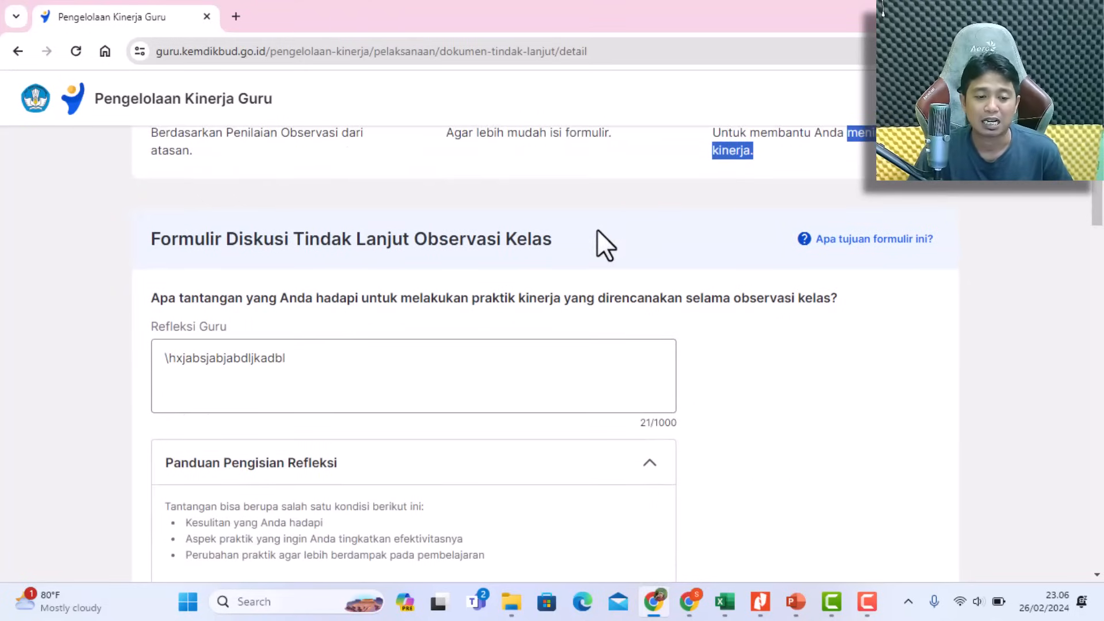
{"action": "scroll", "coordinate": [597, 229], "scroll_direction": "down", "scroll_amount": 2}
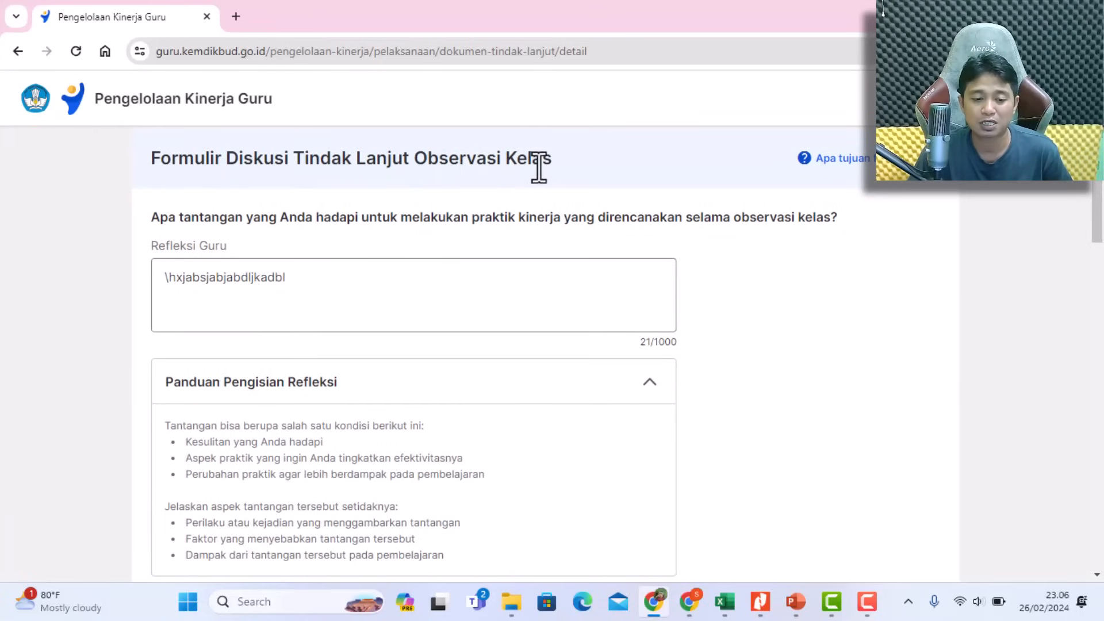
{"action": "scroll", "coordinate": [630, 268], "scroll_direction": "down", "scroll_amount": 1}
{"action": "scroll", "coordinate": [630, 268], "scroll_direction": "down", "scroll_amount": 13}
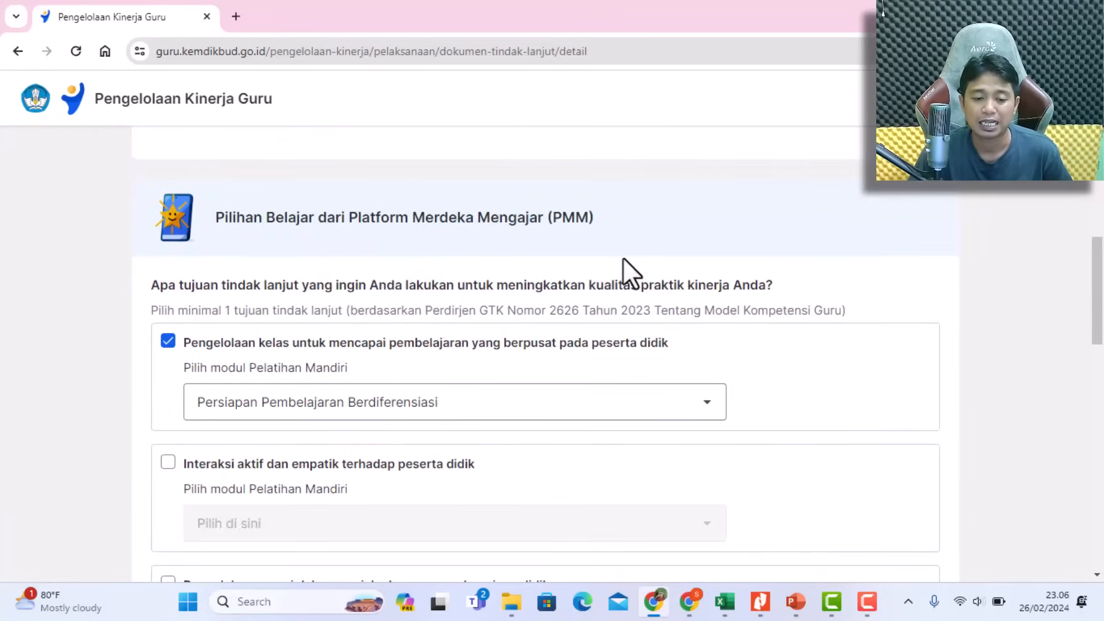
{"action": "scroll", "coordinate": [626, 264], "scroll_direction": "down", "scroll_amount": 13}
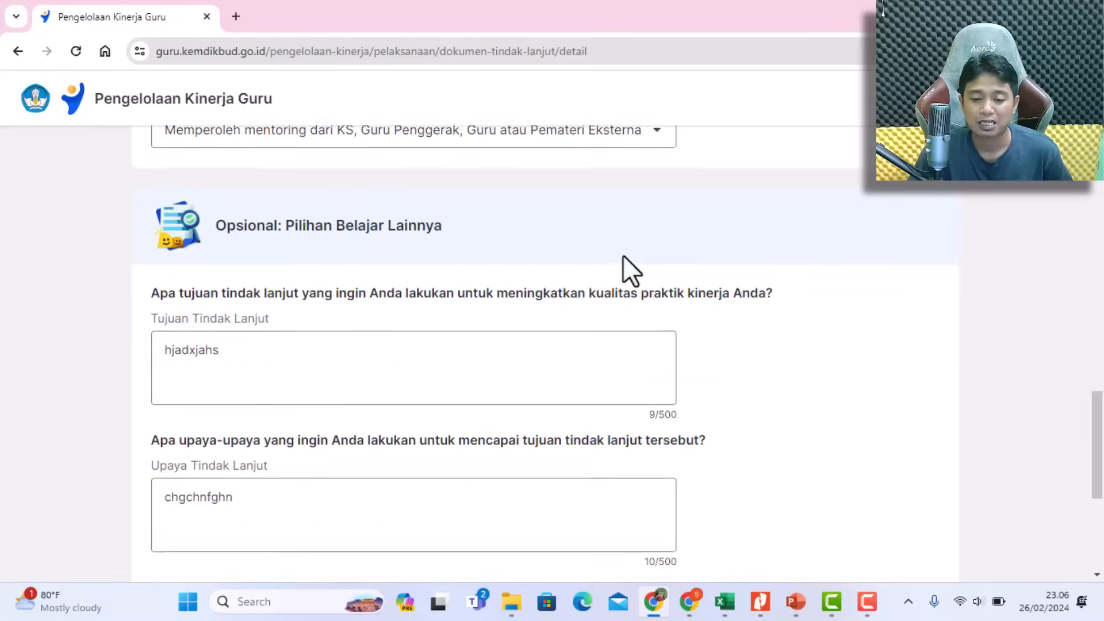
Clear the existing Refleksi Guru answer in Formulir Diskusi Tindak Lanjut Observasi Kelas.
{"action": "scroll", "coordinate": [627, 262], "scroll_direction": "up", "scroll_amount": 7}
{"action": "scroll", "coordinate": [623, 254], "scroll_direction": "up", "scroll_amount": 12}
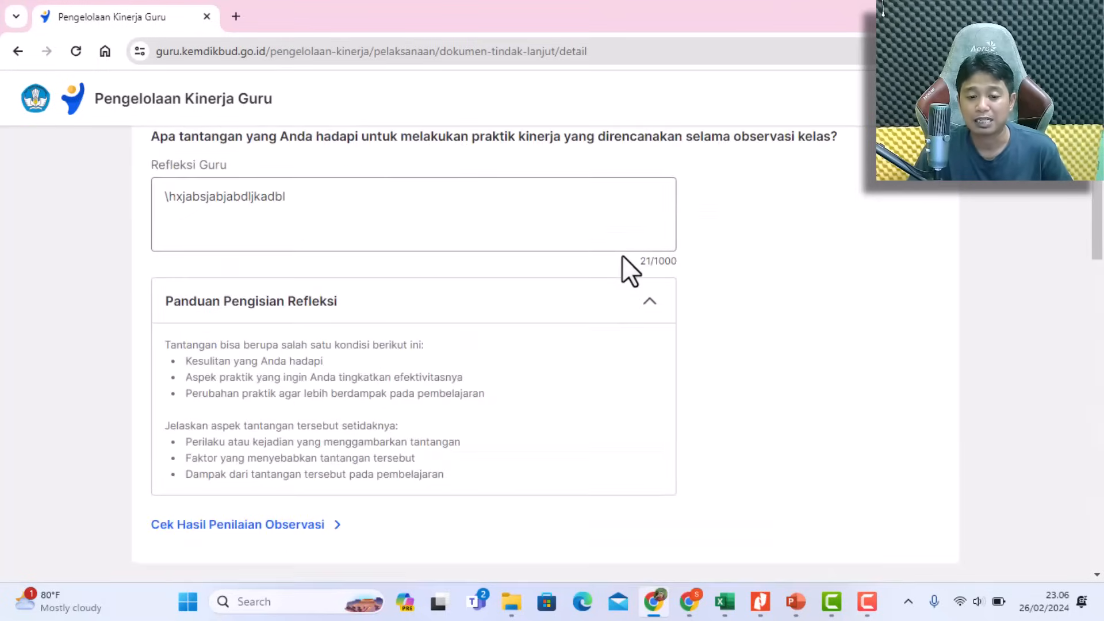
{"action": "scroll", "coordinate": [622, 255], "scroll_direction": "down", "scroll_amount": 13}
{"action": "scroll", "coordinate": [621, 253], "scroll_direction": "down", "scroll_amount": 6}
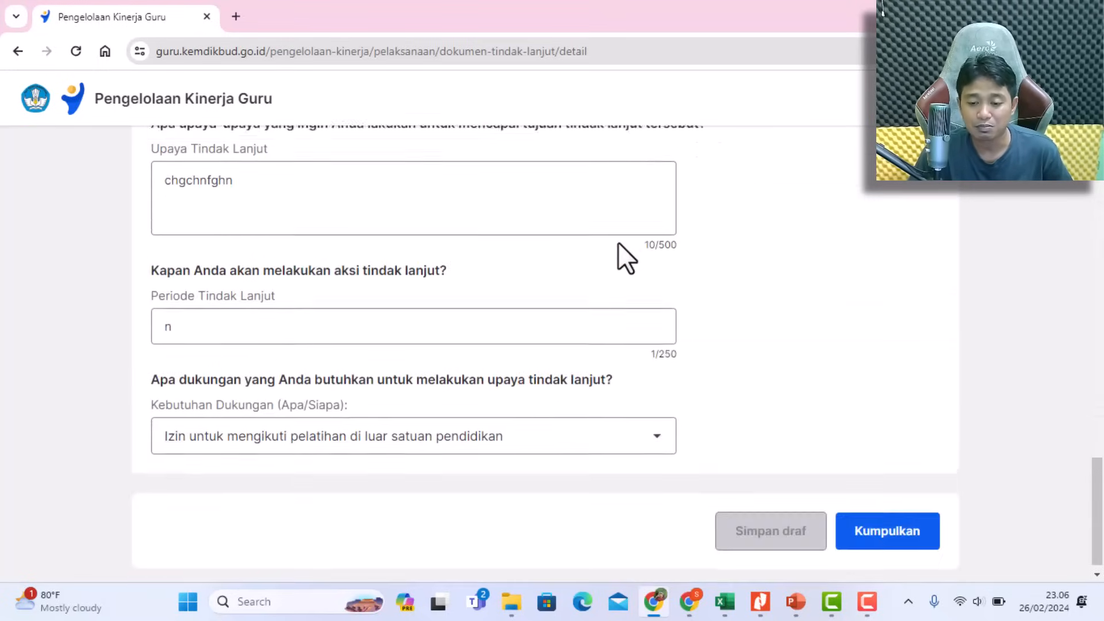
{"action": "scroll", "coordinate": [619, 247], "scroll_direction": "up", "scroll_amount": 15}
{"action": "scroll", "coordinate": [615, 244], "scroll_direction": "up", "scroll_amount": 11}
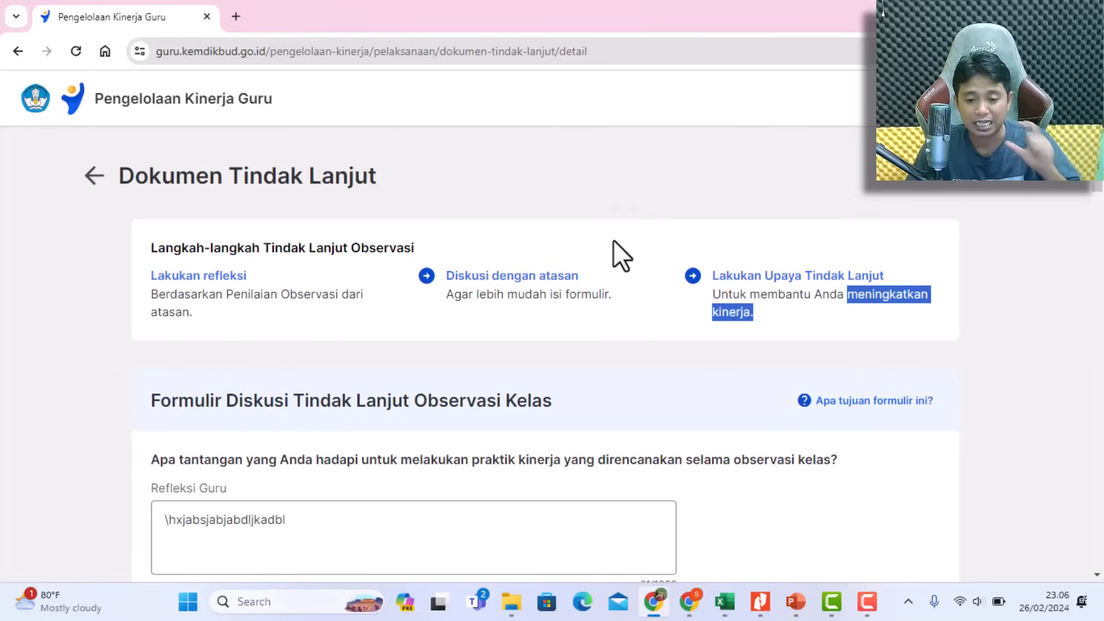
{"action": "scroll", "coordinate": [613, 241], "scroll_direction": "down", "scroll_amount": 5}
{"action": "scroll", "coordinate": [607, 239], "scroll_direction": "up", "scroll_amount": 1}
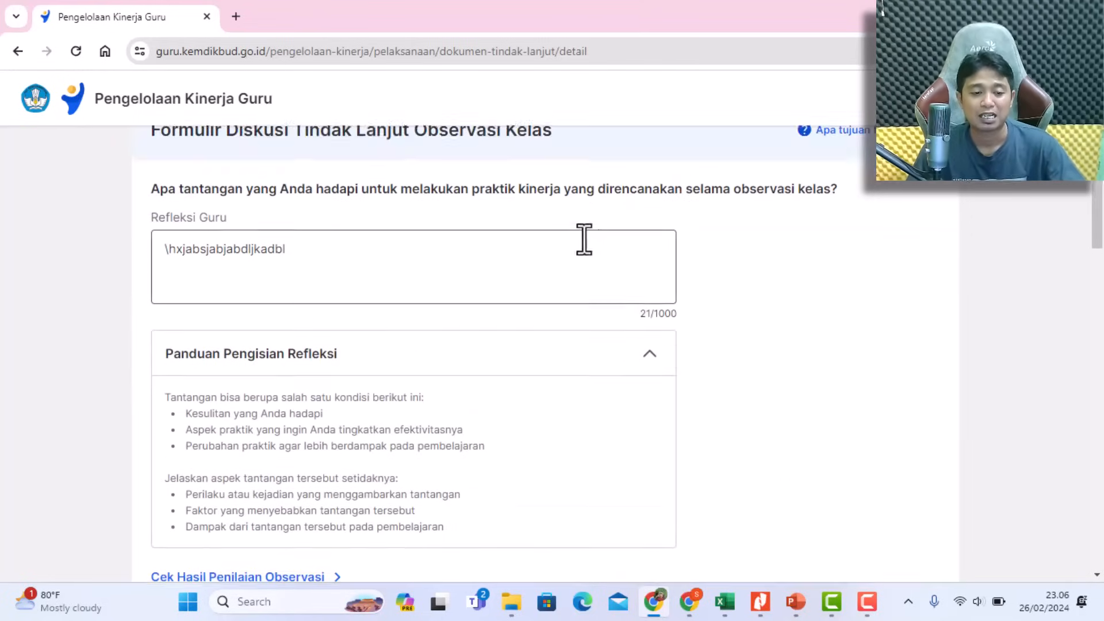
{"action": "left_click", "coordinate": [306, 291]}
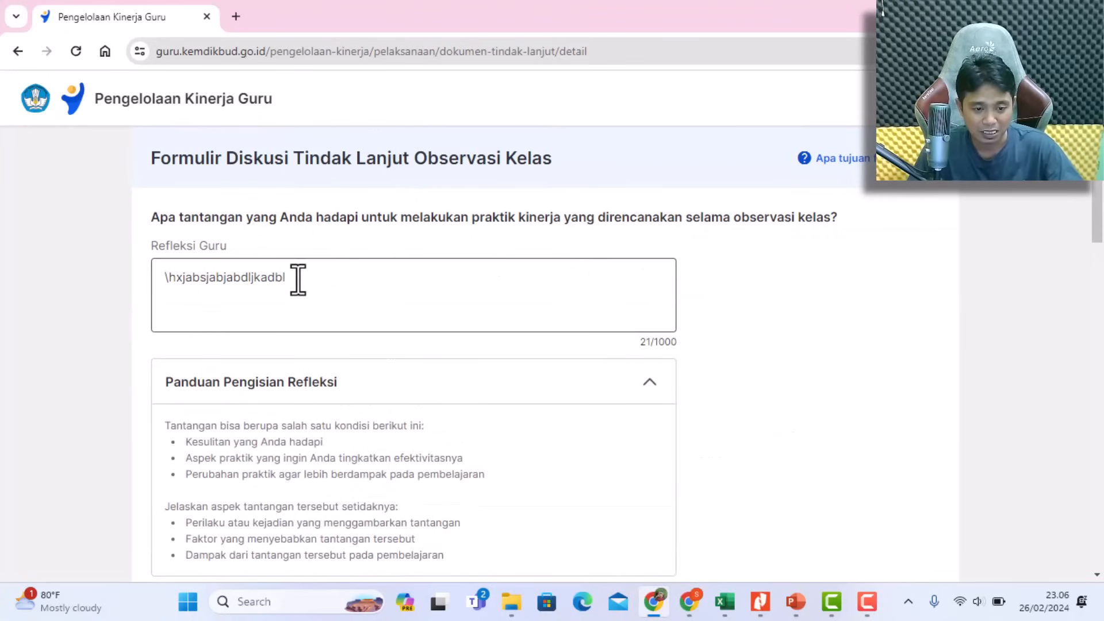
{"action": "left_click_drag", "start_coordinate": [296, 280], "coordinate": [163, 284]}
{"action": "key", "text": "BackSpace"}
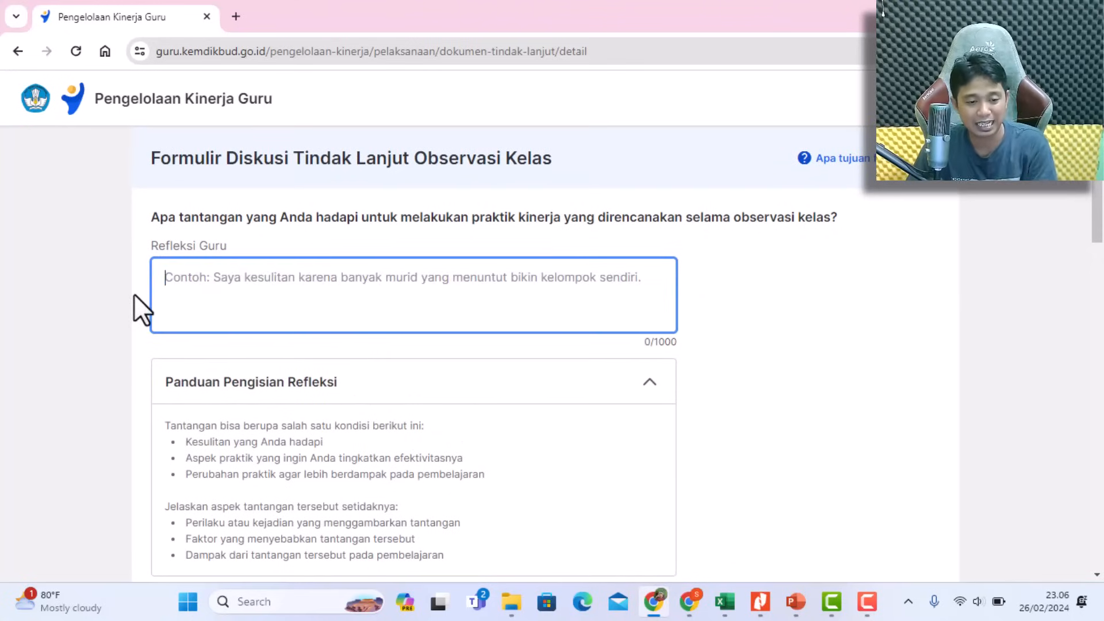
Read the Refleksi Guru question about challenges during class observation and its Panduan Pengisian Refleksi.
{"action": "scroll", "coordinate": [277, 290], "scroll_direction": "down", "scroll_amount": 7}
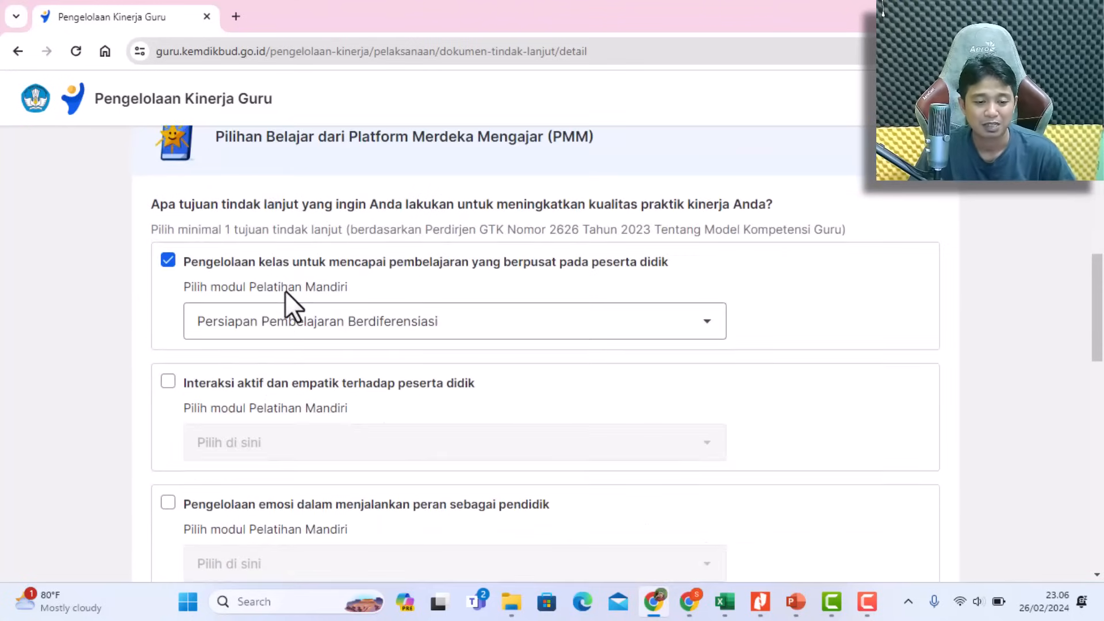
{"action": "scroll", "coordinate": [291, 311], "scroll_direction": "up", "scroll_amount": 10}
{"action": "scroll", "coordinate": [286, 313], "scroll_direction": "down", "scroll_amount": 1}
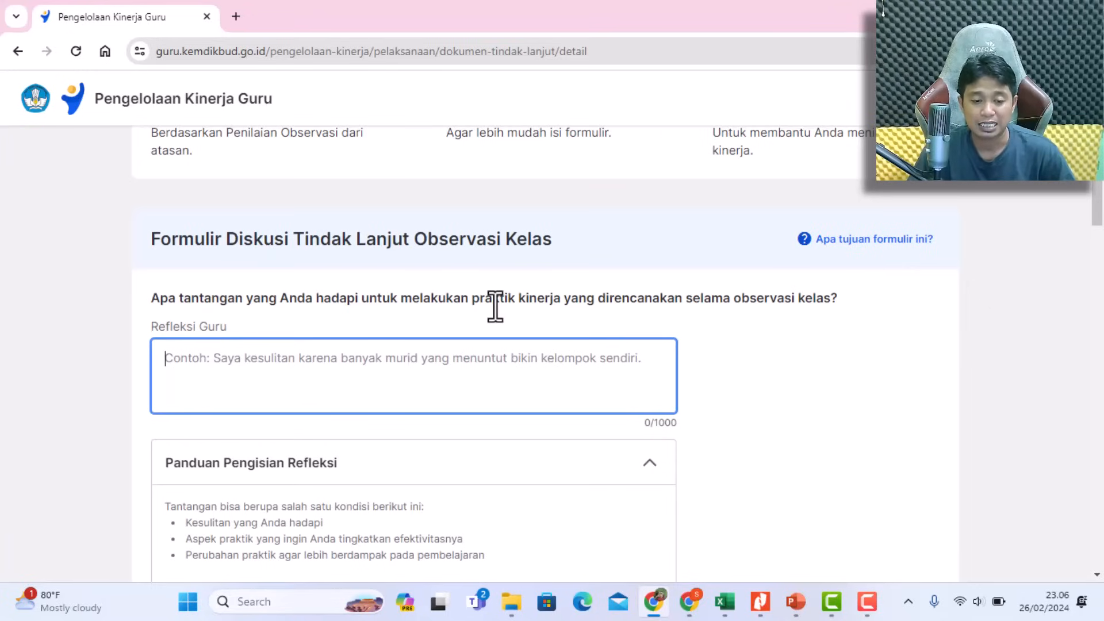
{"action": "scroll", "coordinate": [493, 315], "scroll_direction": "down", "scroll_amount": 3}
{"action": "scroll", "coordinate": [286, 296], "scroll_direction": "up", "scroll_amount": 1}
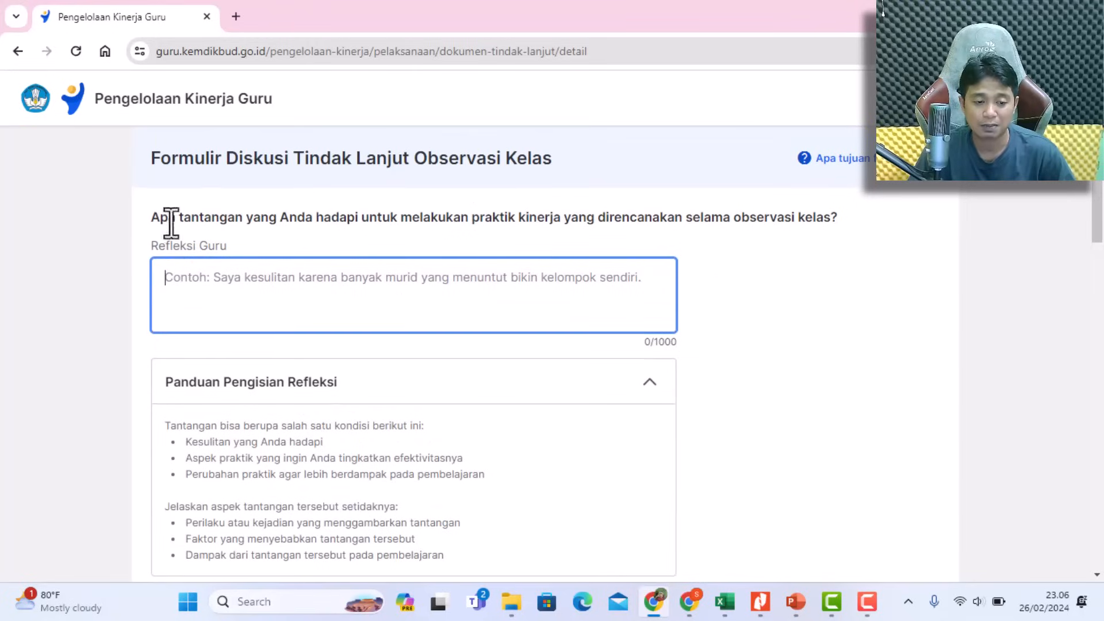
{"action": "scroll", "coordinate": [467, 271], "scroll_direction": "down", "scroll_amount": 1}
{"action": "scroll", "coordinate": [467, 272], "scroll_direction": "down", "scroll_amount": 2}
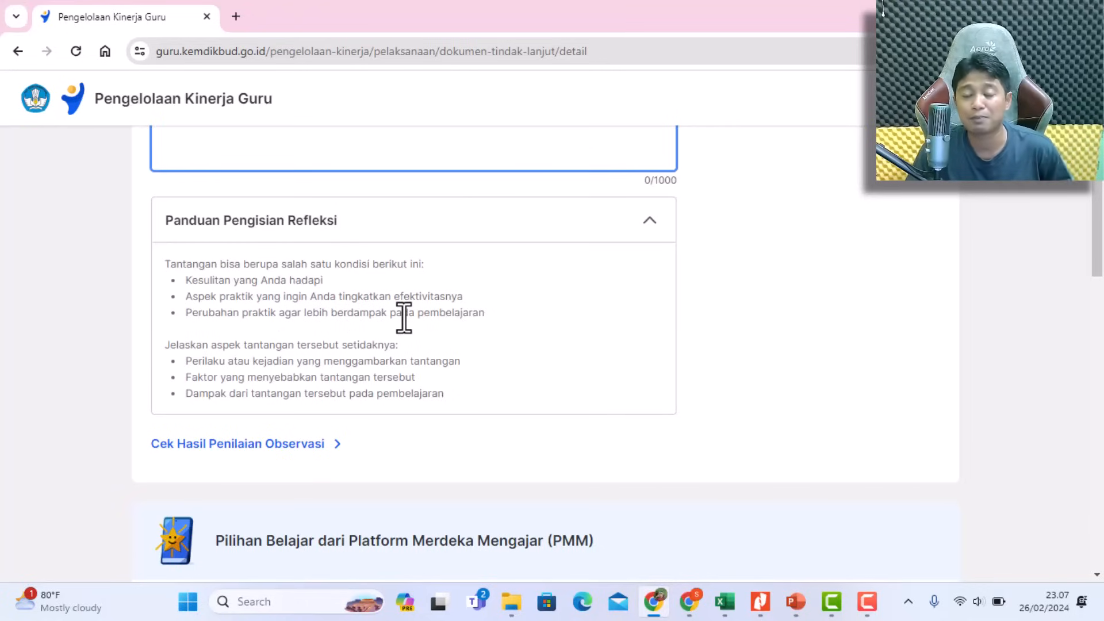
{"action": "scroll", "coordinate": [408, 314], "scroll_direction": "down", "scroll_amount": 1}
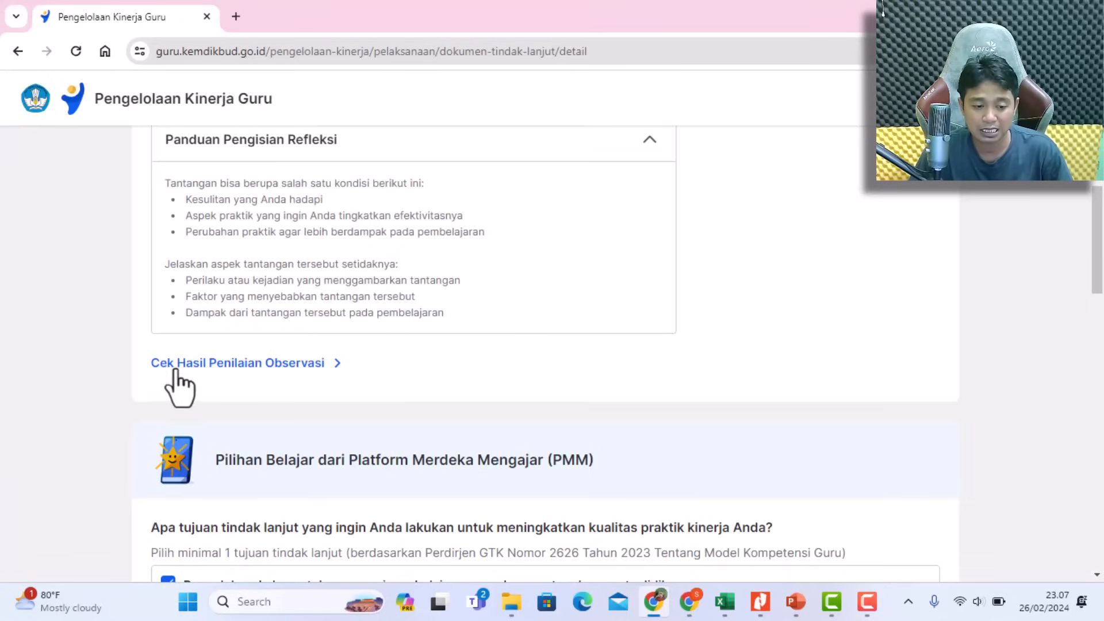
Open Cek Hasil Penilaian Observasi, review the supervisor's ratings and Rekomendasi Atasan, and return to the reflection guide.
{"action": "left_click", "coordinate": [294, 363]}
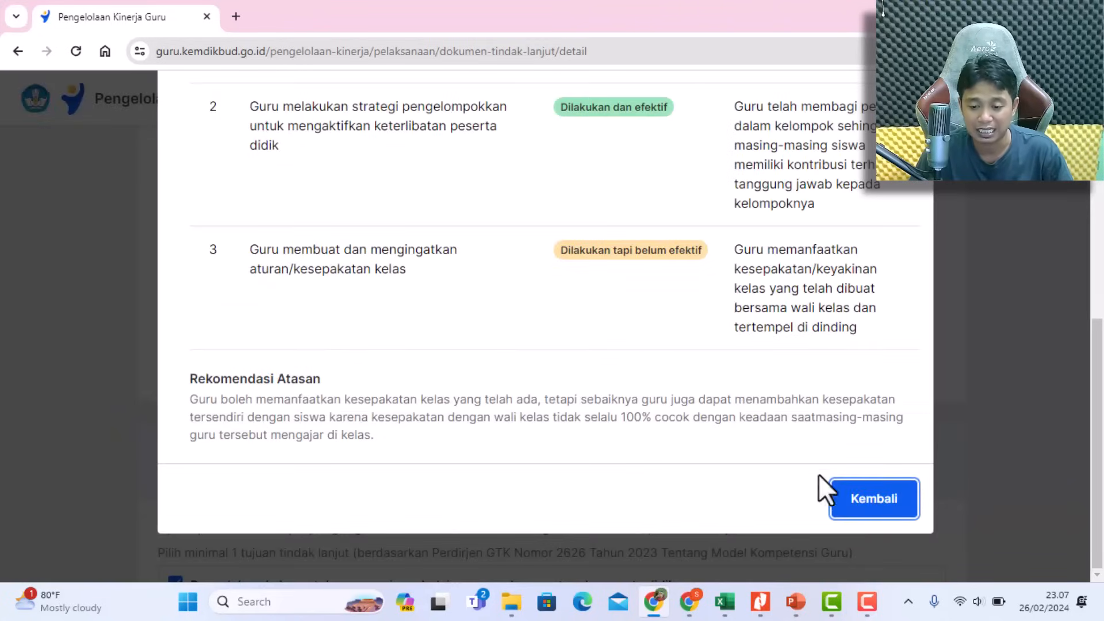
{"action": "scroll", "coordinate": [845, 451], "scroll_direction": "up", "scroll_amount": 4}
{"action": "scroll", "coordinate": [846, 451], "scroll_direction": "down", "scroll_amount": 4}
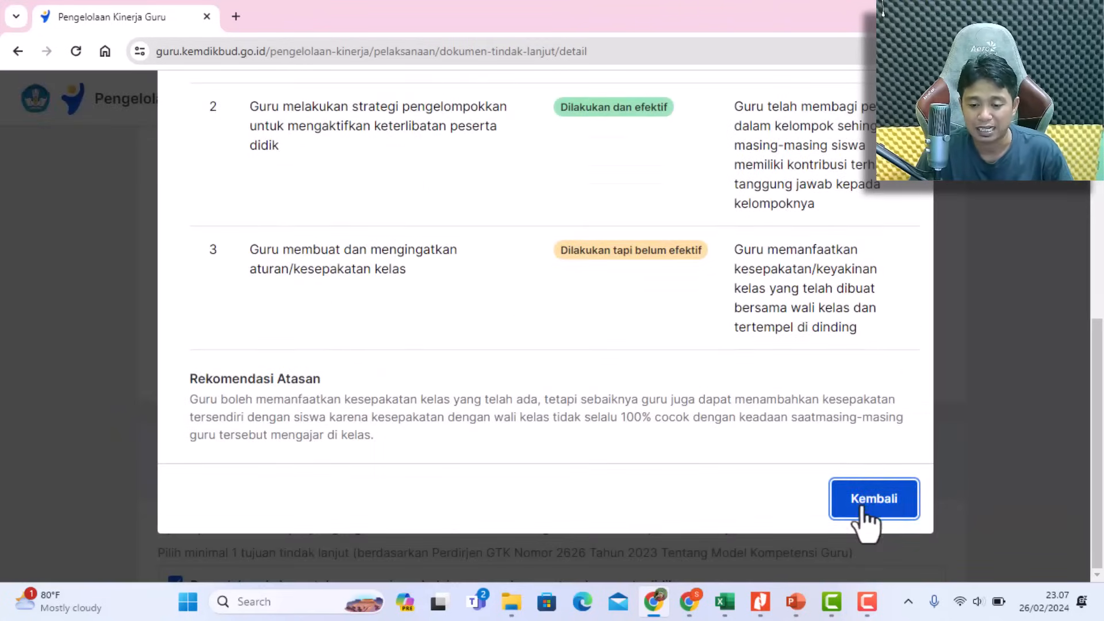
{"action": "left_click", "coordinate": [865, 506]}
{"action": "scroll", "coordinate": [442, 325], "scroll_direction": "up", "scroll_amount": 4}
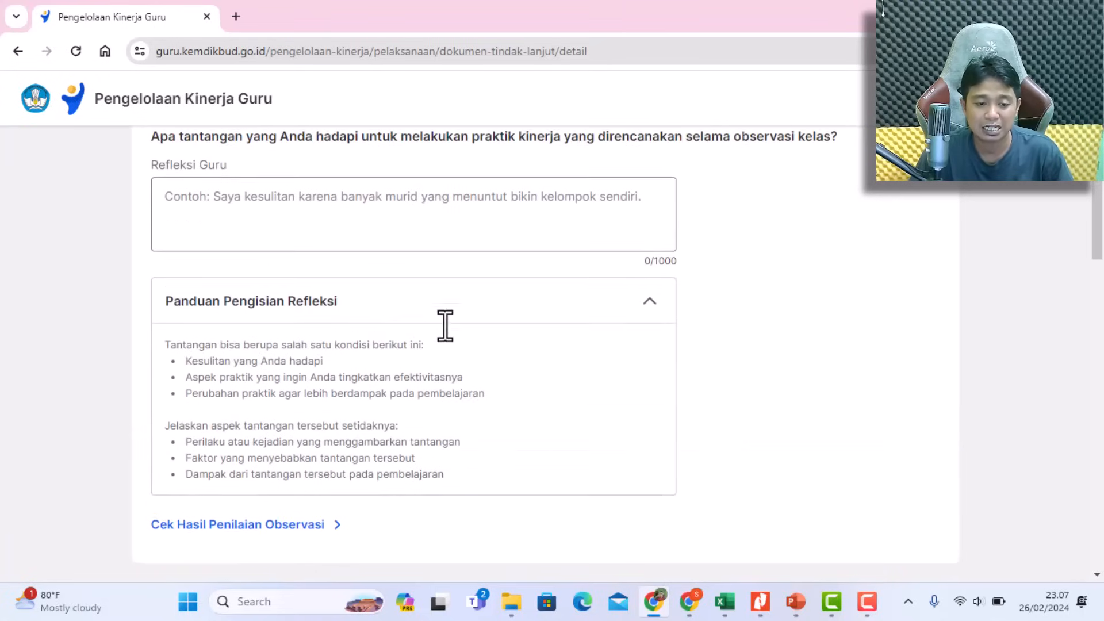
{"action": "scroll", "coordinate": [270, 300], "scroll_direction": "down", "scroll_amount": 4}
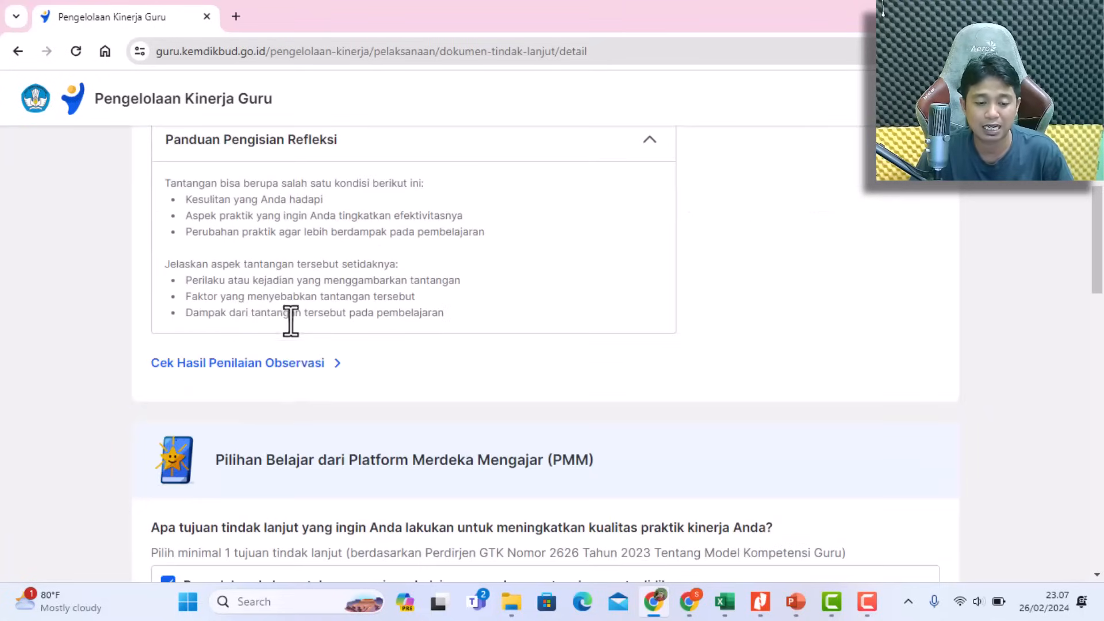
Reopen the observation results to recheck the Fokus Perilaku ratings and notes, and go back to the empty Refleksi Guru answer.
{"action": "left_click", "coordinate": [261, 363]}
{"action": "scroll", "coordinate": [506, 270], "scroll_direction": "up", "scroll_amount": 3}
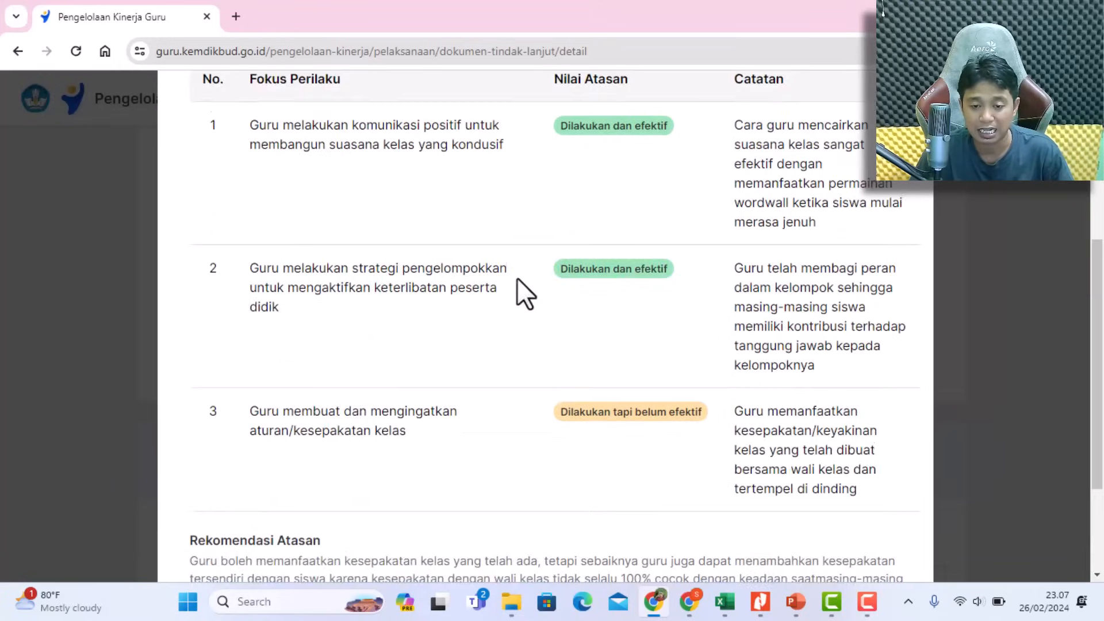
{"action": "scroll", "coordinate": [518, 275], "scroll_direction": "down", "scroll_amount": 3}
{"action": "left_click", "coordinate": [866, 506]}
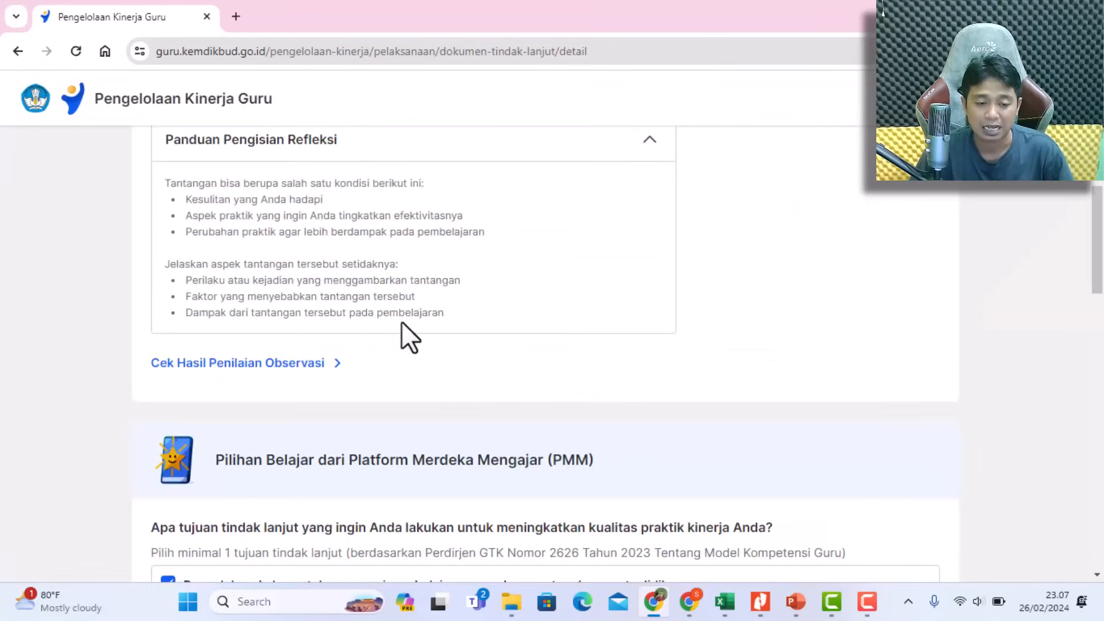
{"action": "scroll", "coordinate": [406, 330], "scroll_direction": "up", "scroll_amount": 3}
{"action": "scroll", "coordinate": [410, 352], "scroll_direction": "up", "scroll_amount": 2}
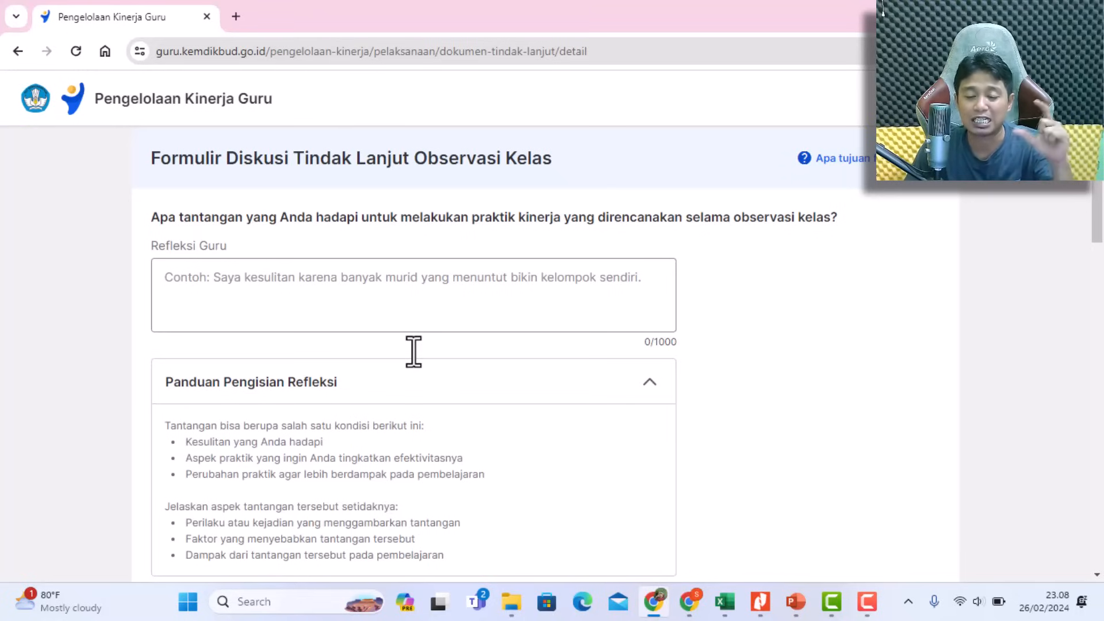
Switch to the Form Observasi Guru workbook in Excel and examine FORM C from the Waktu entry to the Refleksi Guru column.
{"action": "mouse_move", "coordinate": [722, 605]}
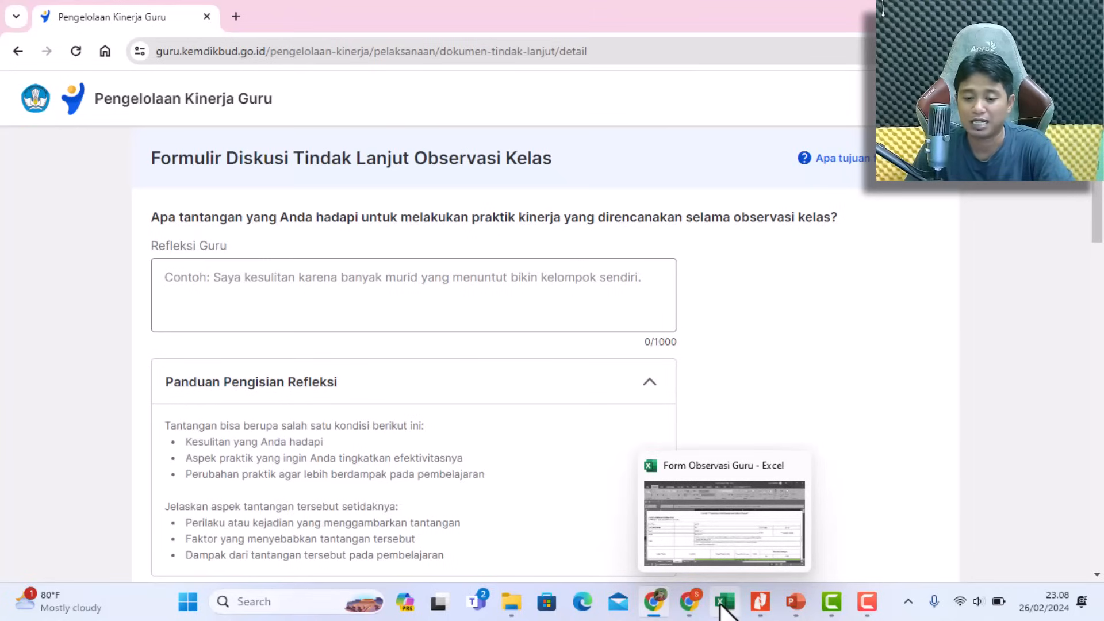
{"action": "left_click", "coordinate": [722, 605]}
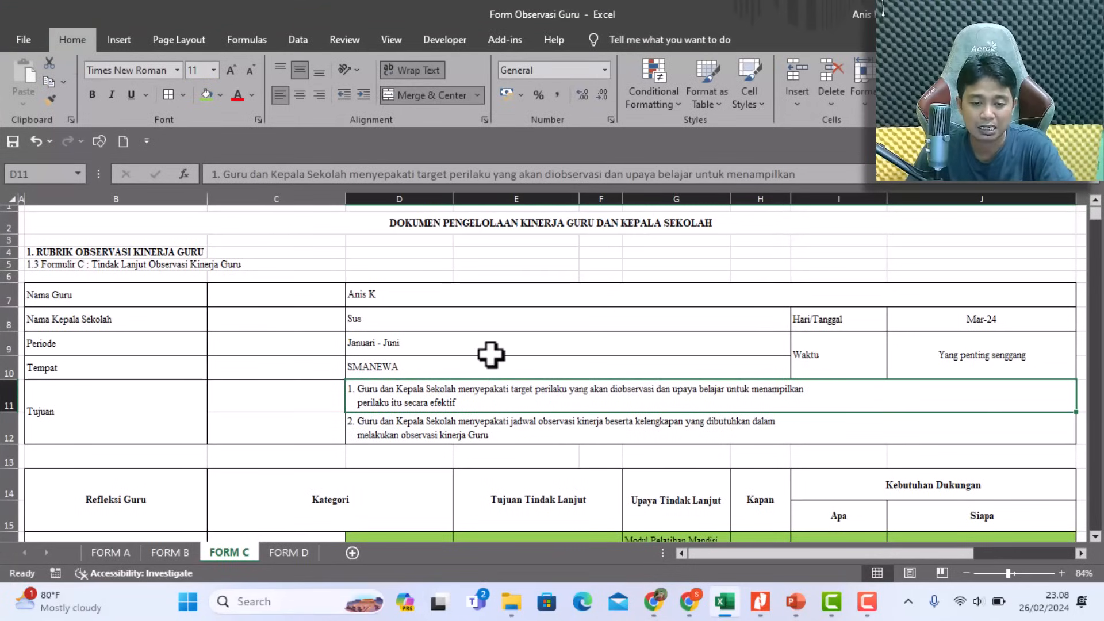
{"action": "scroll", "coordinate": [607, 325], "scroll_direction": "down", "scroll_amount": 1}
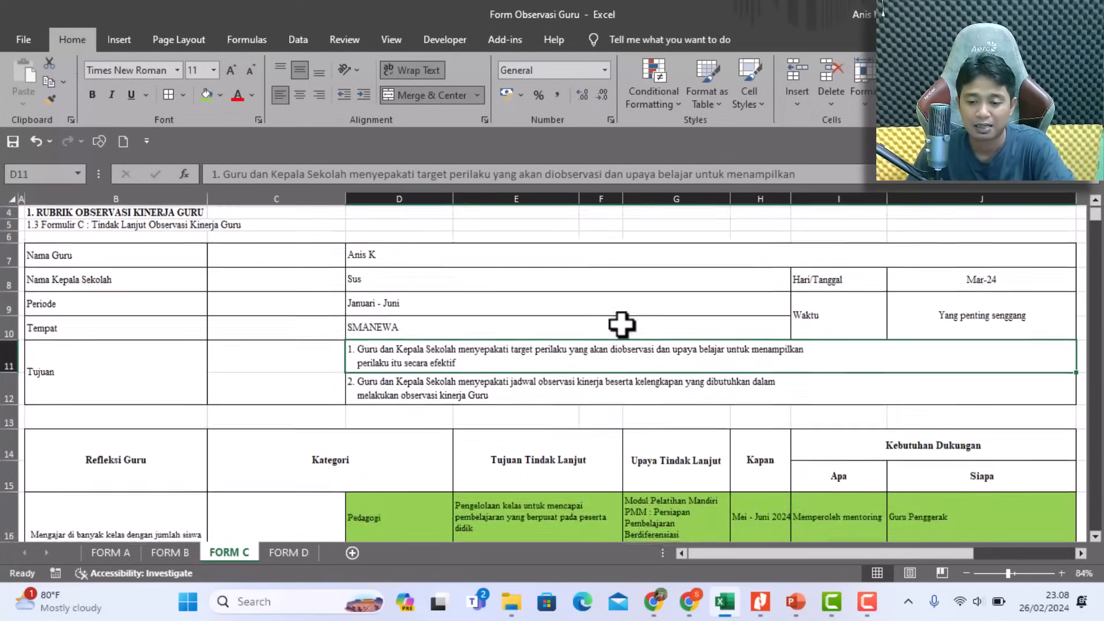
{"action": "left_click", "coordinate": [949, 320]}
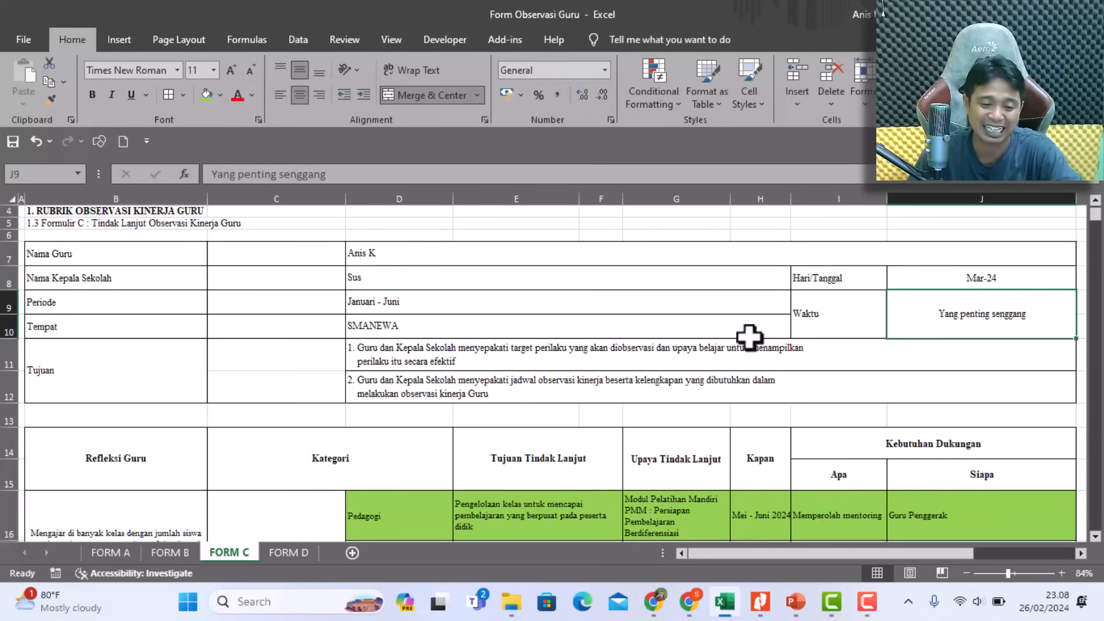
{"action": "scroll", "coordinate": [739, 344], "scroll_direction": "down", "scroll_amount": 1}
{"action": "scroll", "coordinate": [739, 343], "scroll_direction": "down", "scroll_amount": 1}
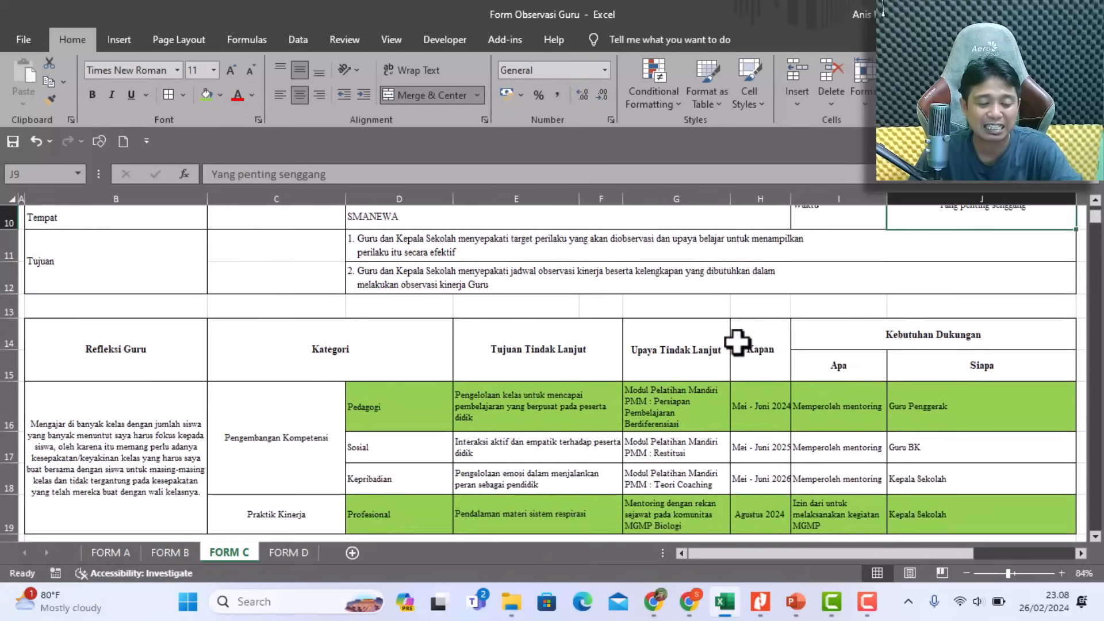
{"action": "scroll", "coordinate": [738, 343], "scroll_direction": "down", "scroll_amount": 1}
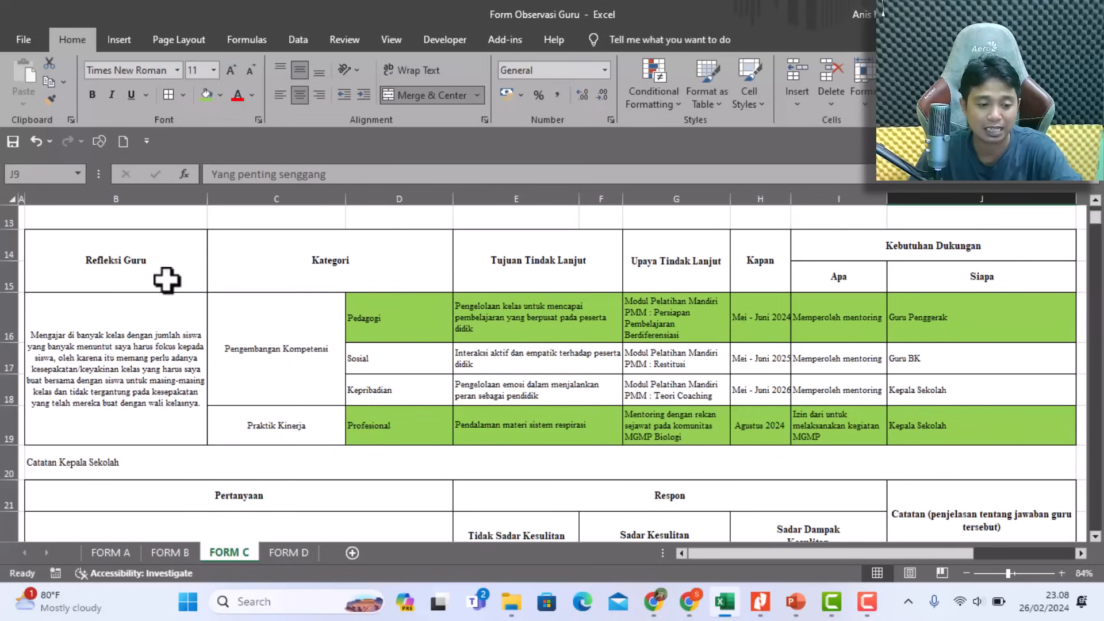
{"action": "left_click", "coordinate": [112, 268]}
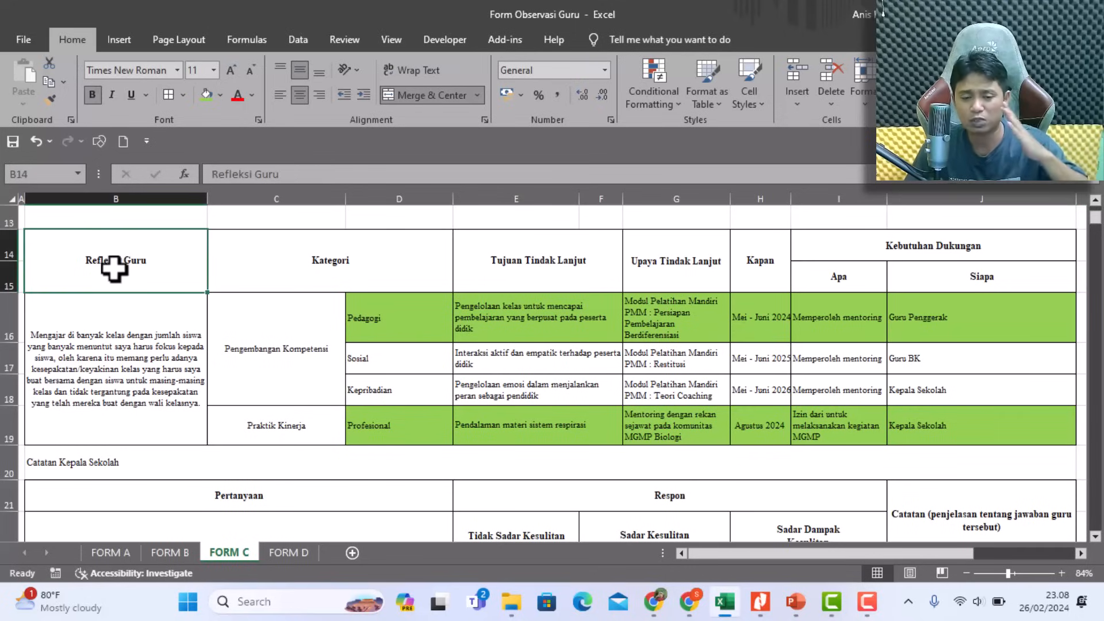
Switch between the discussion form in Chrome and FORM C in Excel to compare their Refleksi Guru sections.
{"action": "mouse_move", "coordinate": [654, 605]}
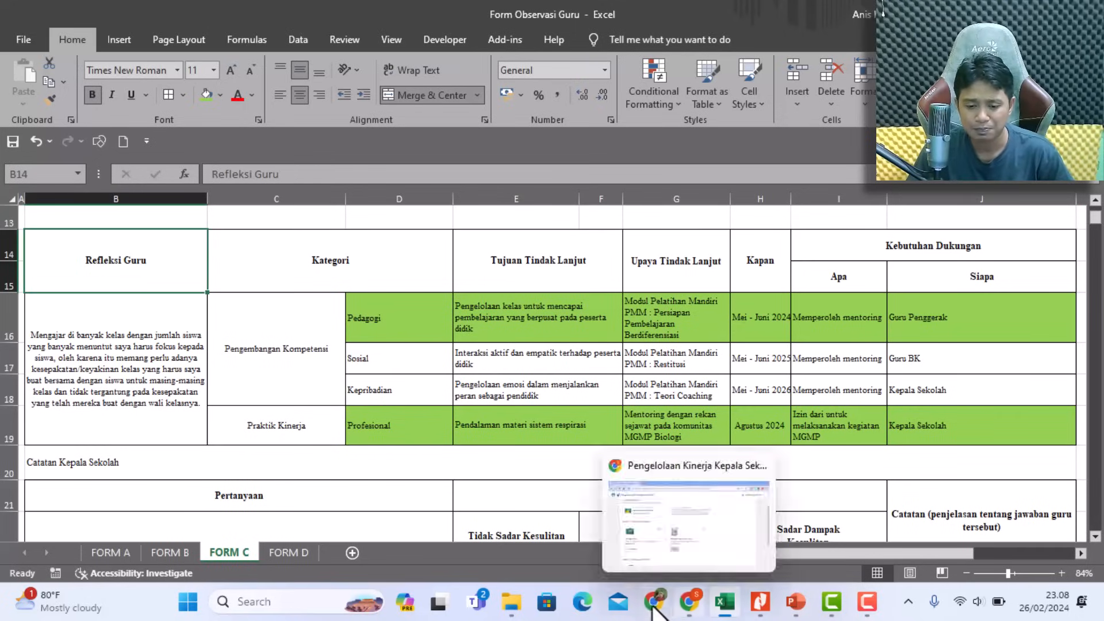
{"action": "left_click", "coordinate": [652, 550]}
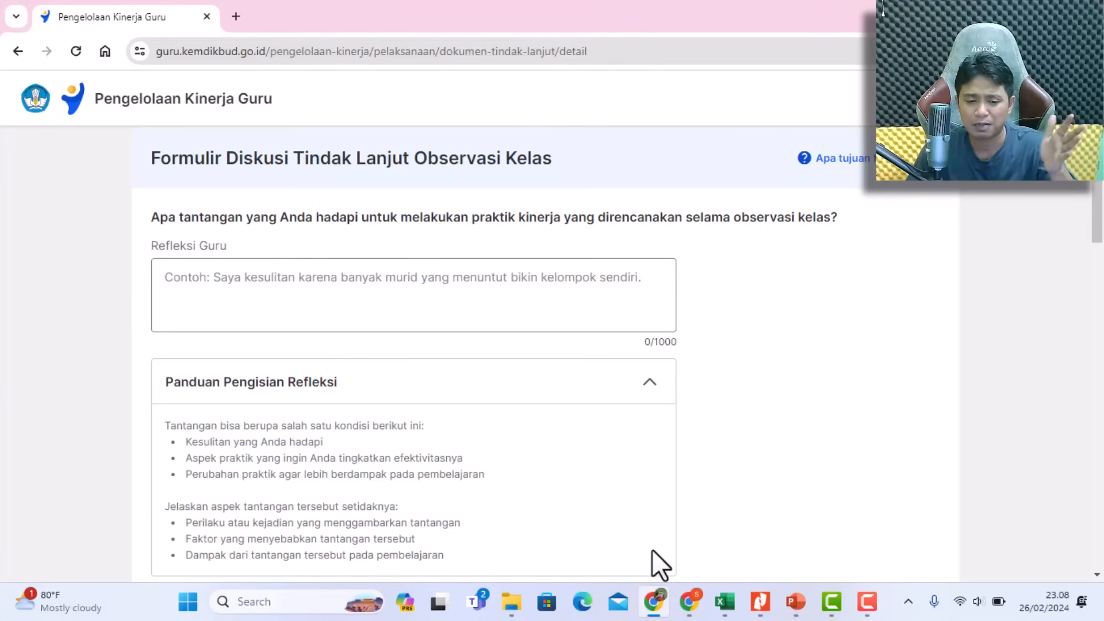
{"action": "left_click", "coordinate": [722, 610]}
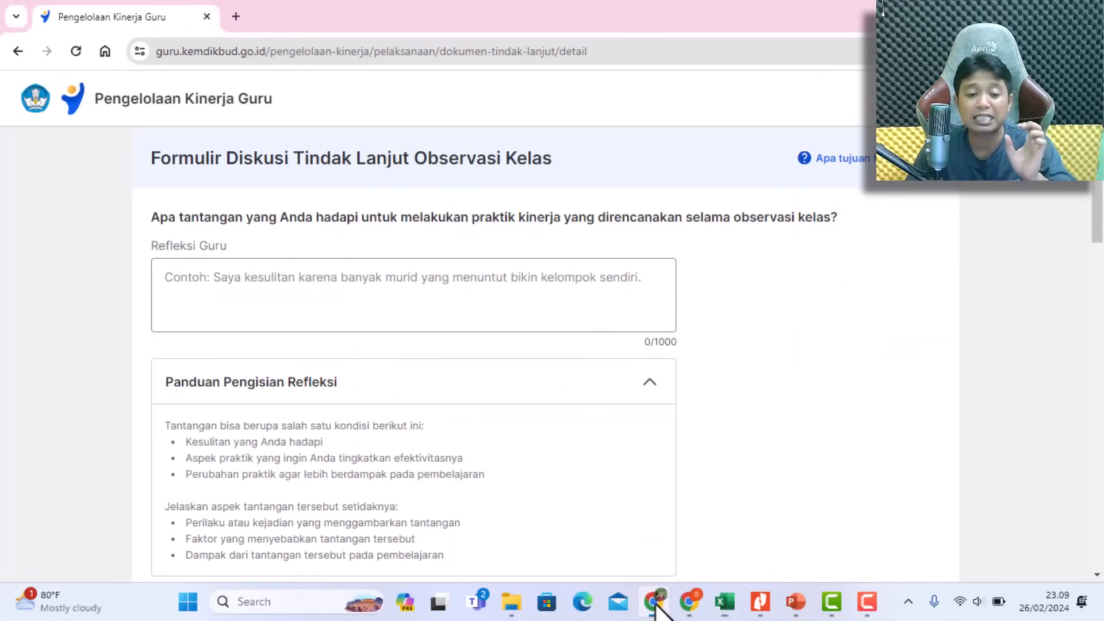
{"action": "left_click", "coordinate": [654, 603]}
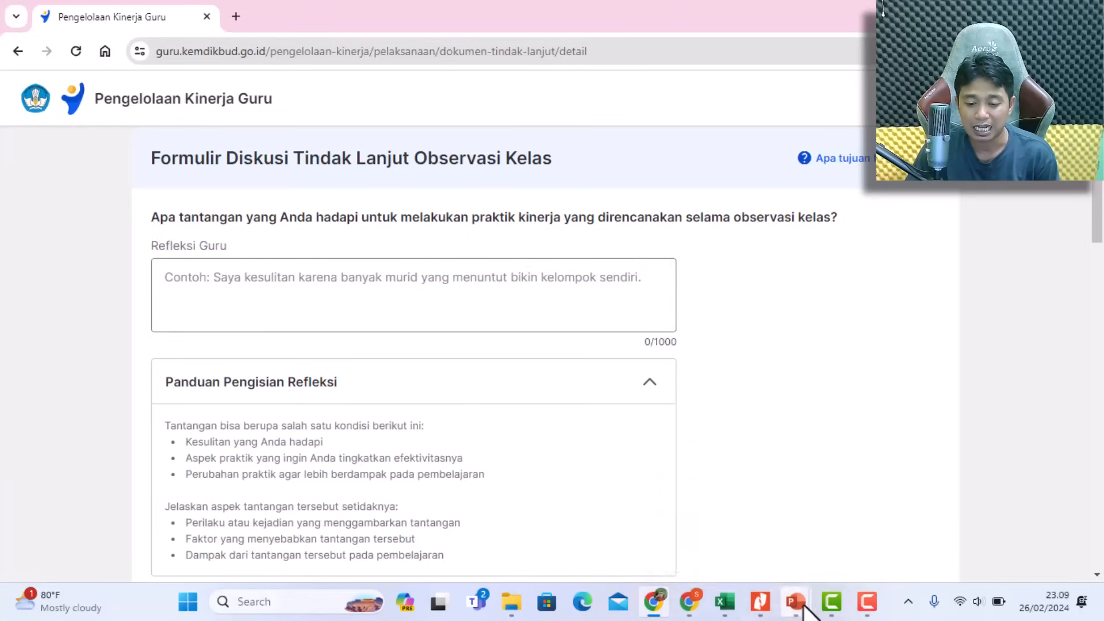
Check the Refleksi Guru answer in Excel's FORM C against the Chrome form's Panduan Pengisian Refleksi and copy that answer.
{"action": "mouse_move", "coordinate": [723, 614]}
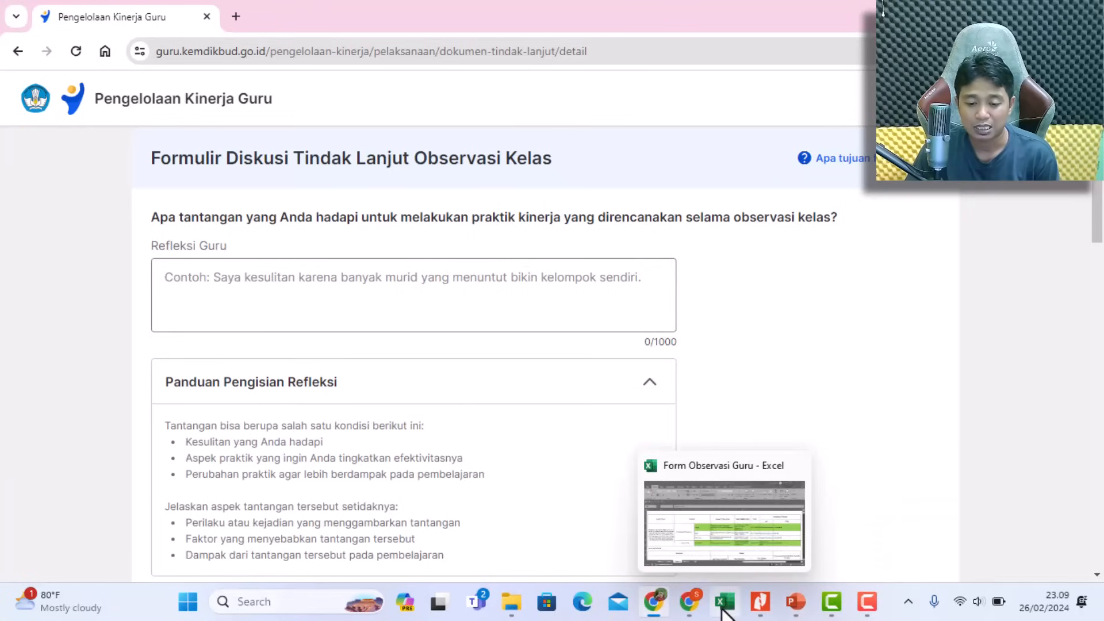
{"action": "left_click", "coordinate": [716, 548]}
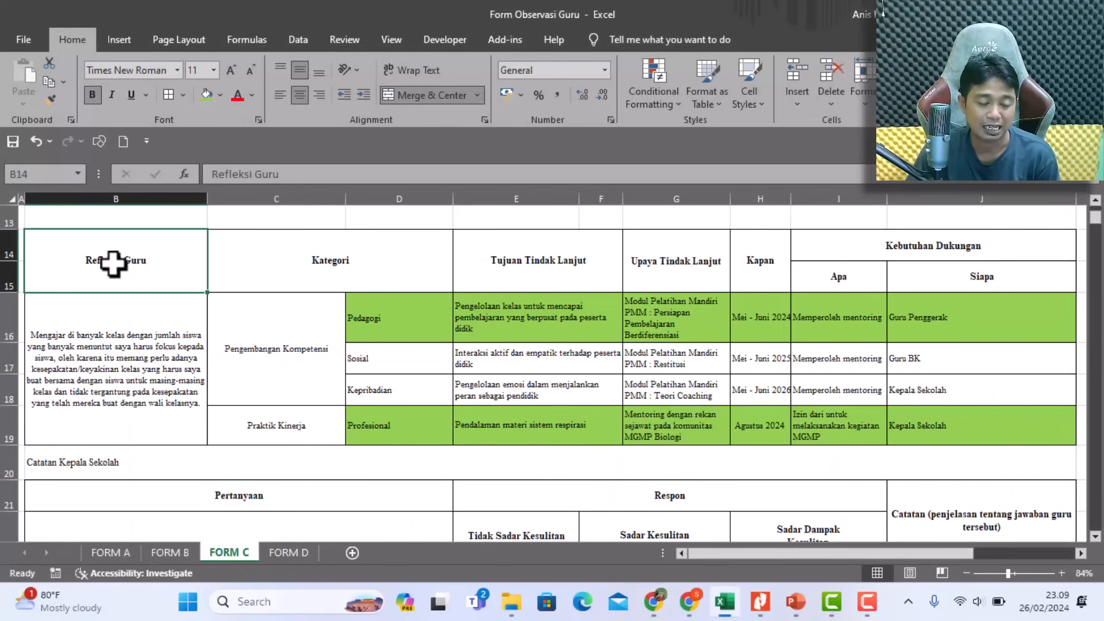
{"action": "left_click", "coordinate": [96, 357]}
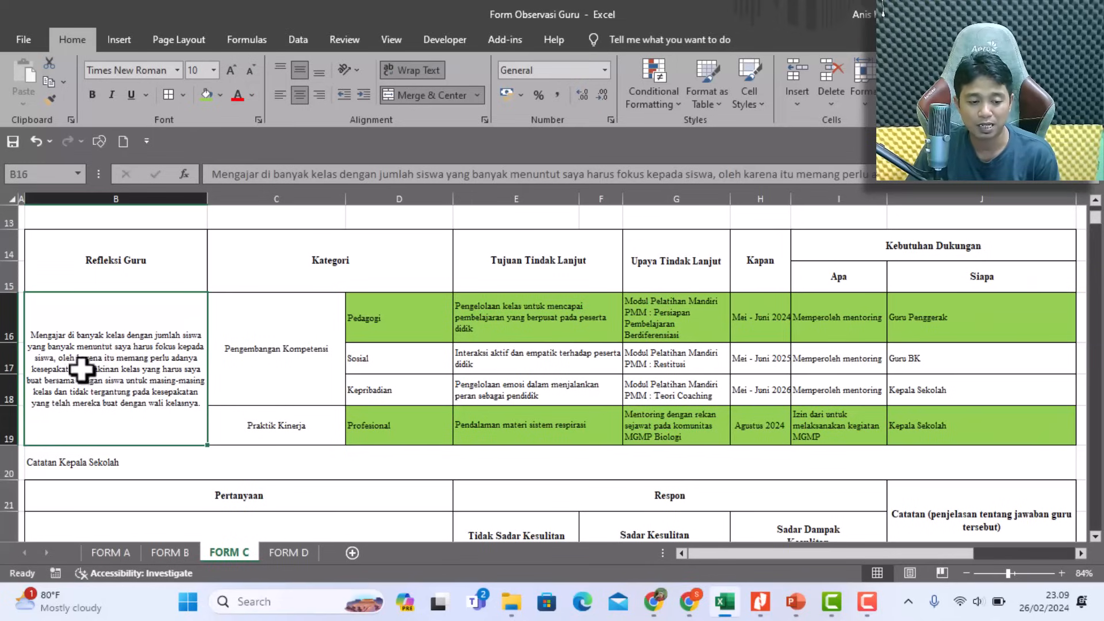
{"action": "left_click", "coordinate": [689, 517]}
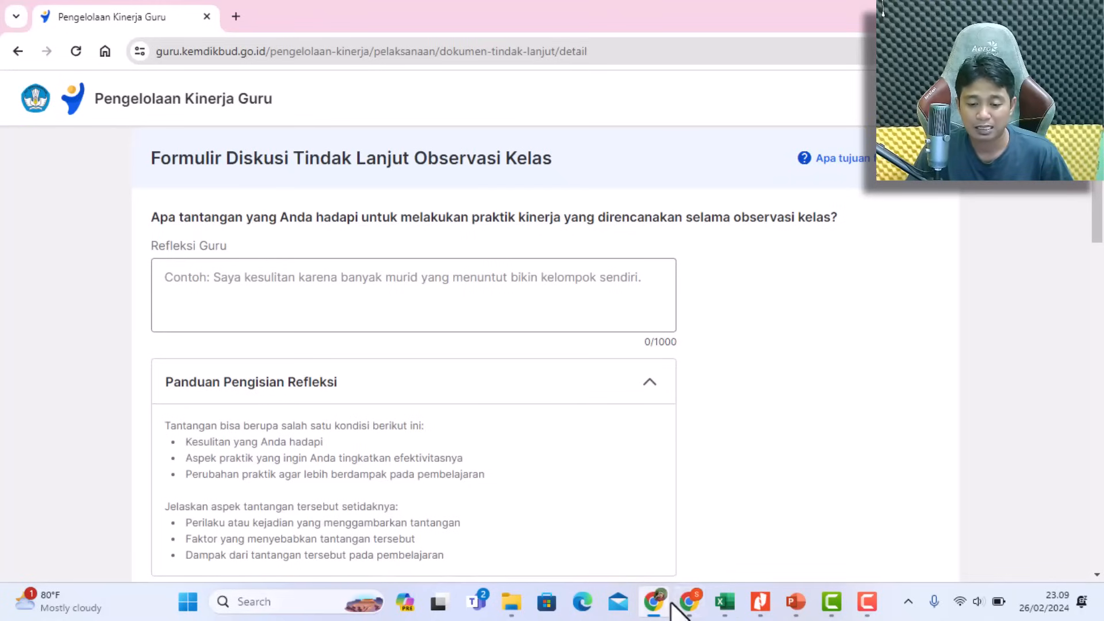
{"action": "scroll", "coordinate": [711, 610], "scroll_direction": "down", "scroll_amount": 3}
{"action": "left_click", "coordinate": [719, 606]}
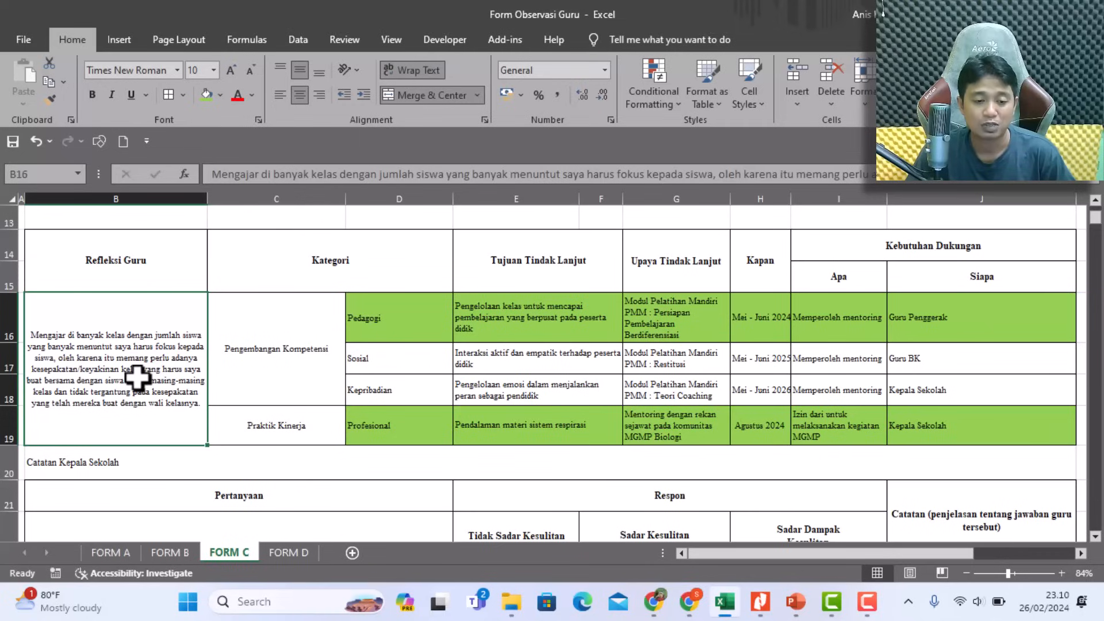
{"action": "key", "text": "ctrl+c"}
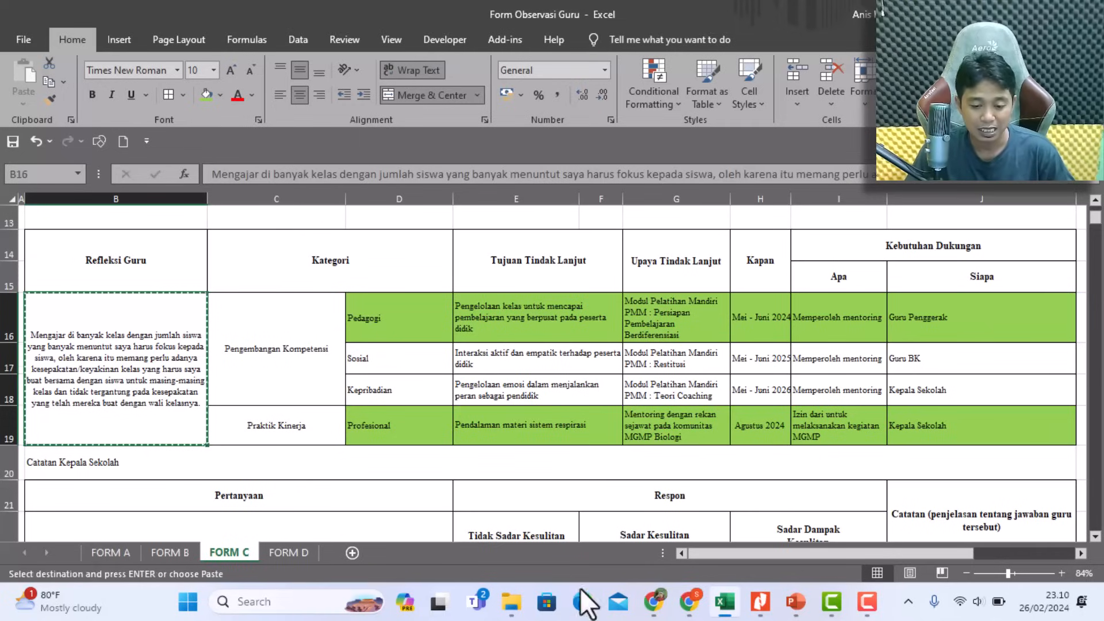
Switch to the discussion form in Chrome, paste the copied answer into Refleksi Guru and remove the blank lines after it.
{"action": "mouse_move", "coordinate": [801, 605]}
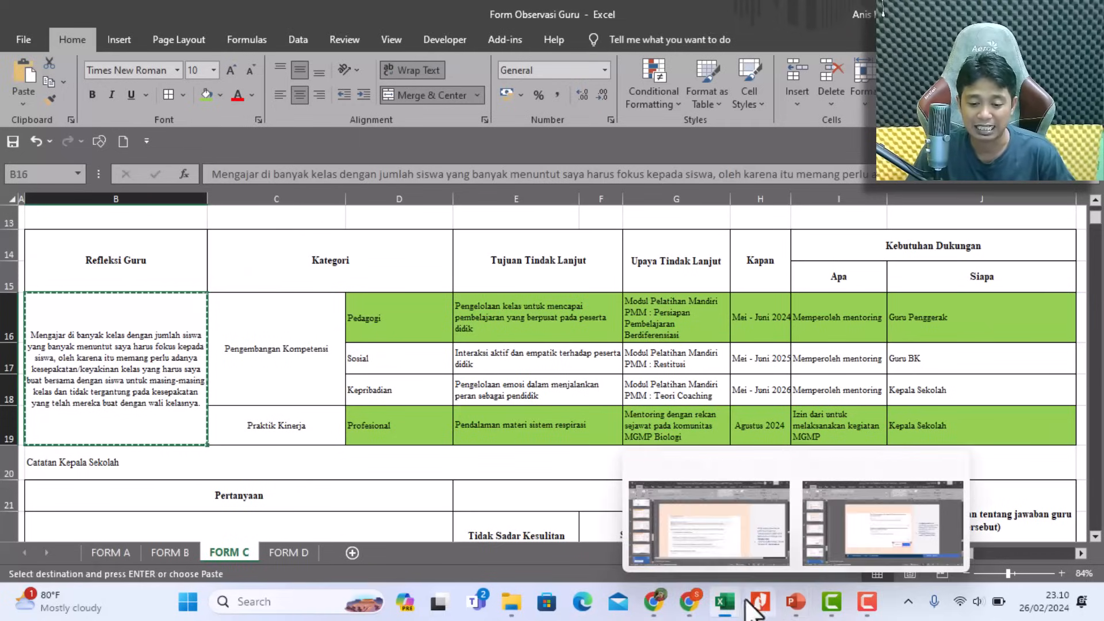
{"action": "left_click", "coordinate": [653, 602]}
{"action": "scroll", "coordinate": [395, 342], "scroll_direction": "up", "scroll_amount": 3}
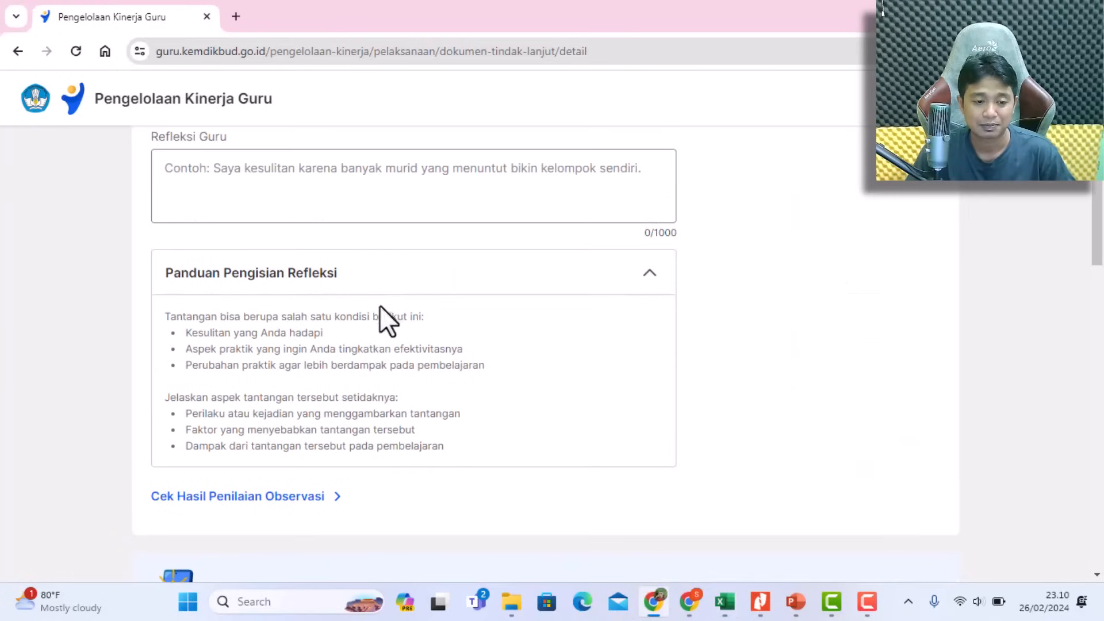
{"action": "left_click", "coordinate": [301, 303]}
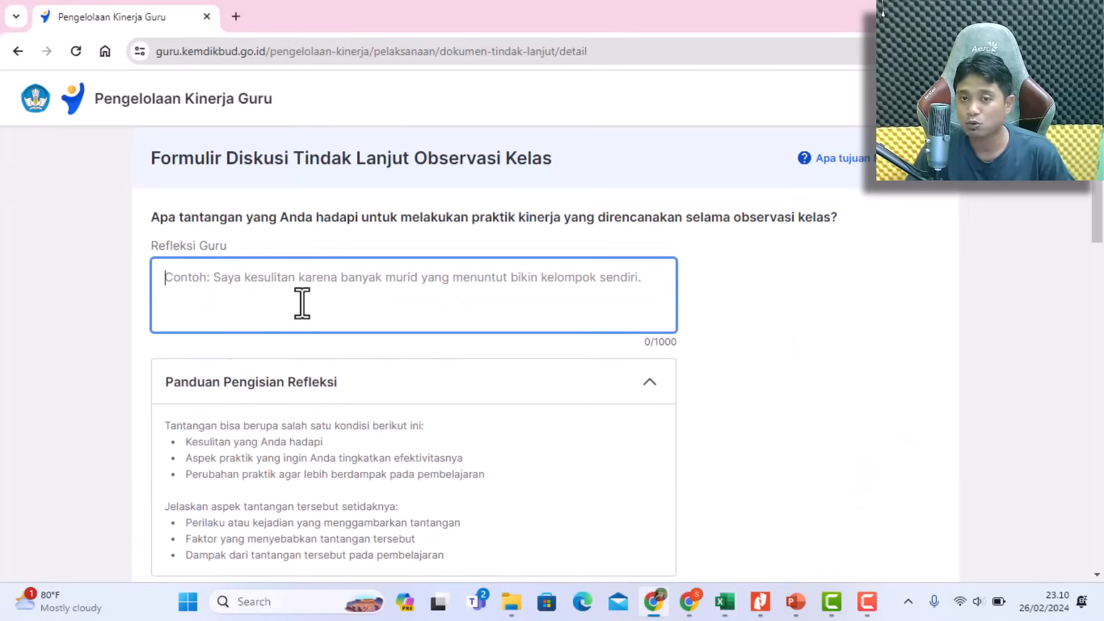
{"action": "key", "text": "ctrl+v"}
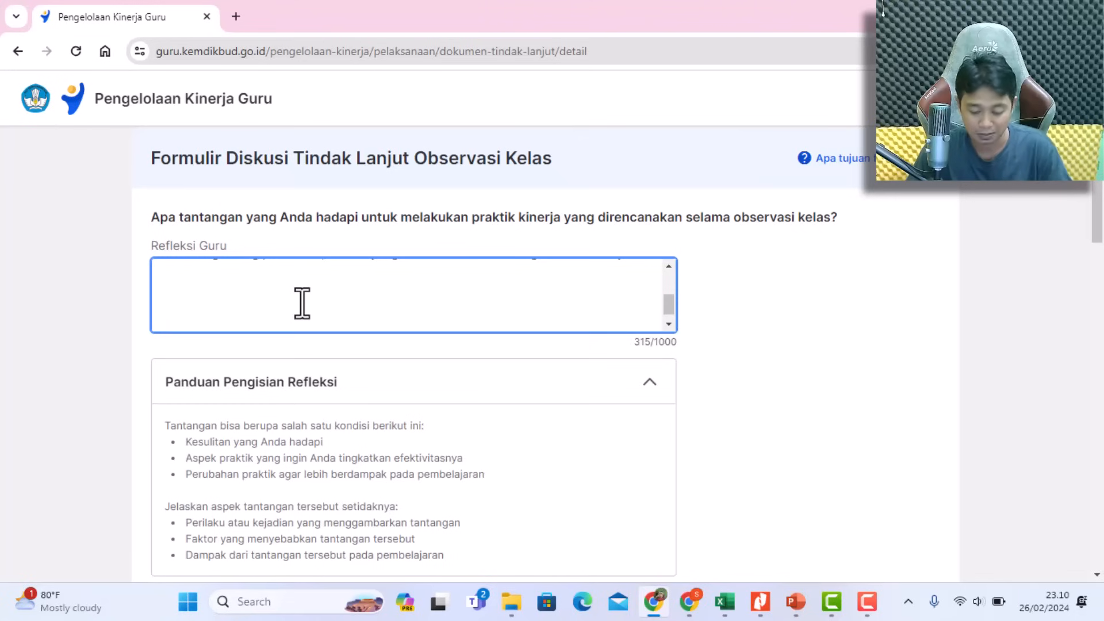
{"action": "key", "text": "BackSpace"}
{"action": "key", "text": "BackSpace"}
{"action": "key", "text": "BackSpace"}
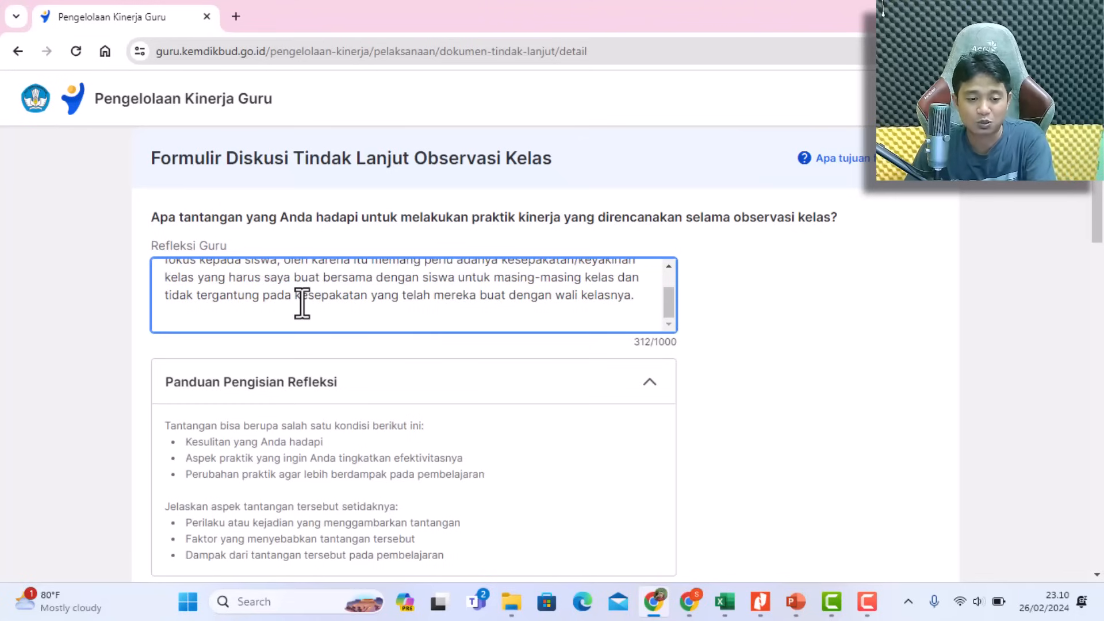
{"action": "key", "text": "BackSpace"}
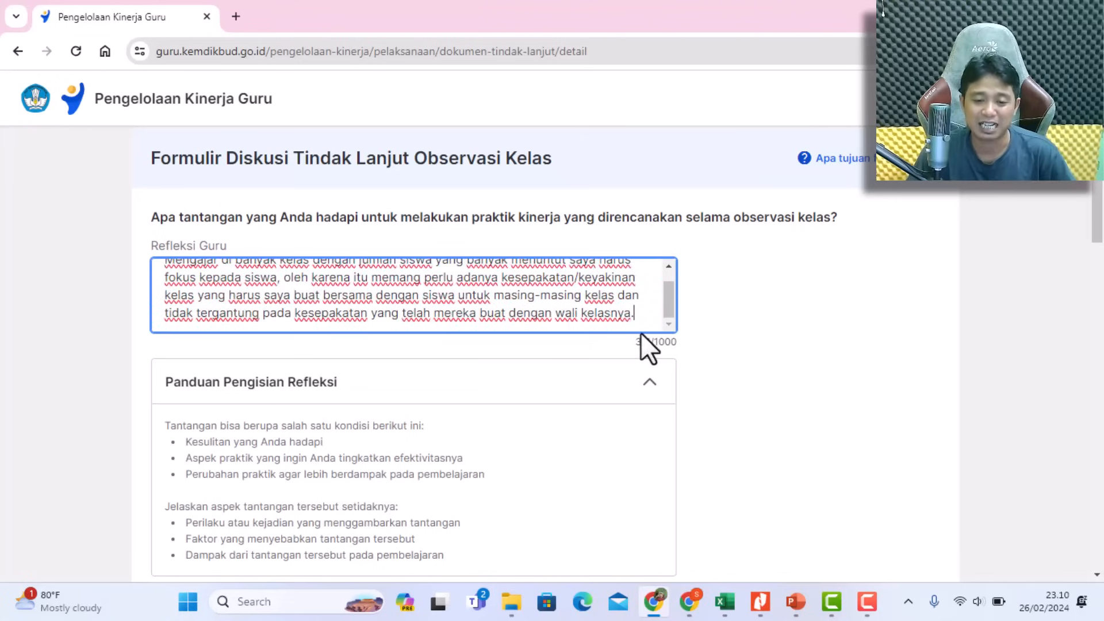
{"action": "scroll", "coordinate": [641, 332], "scroll_direction": "up", "scroll_amount": 1}
{"action": "scroll", "coordinate": [579, 340], "scroll_direction": "down", "scroll_amount": 1}
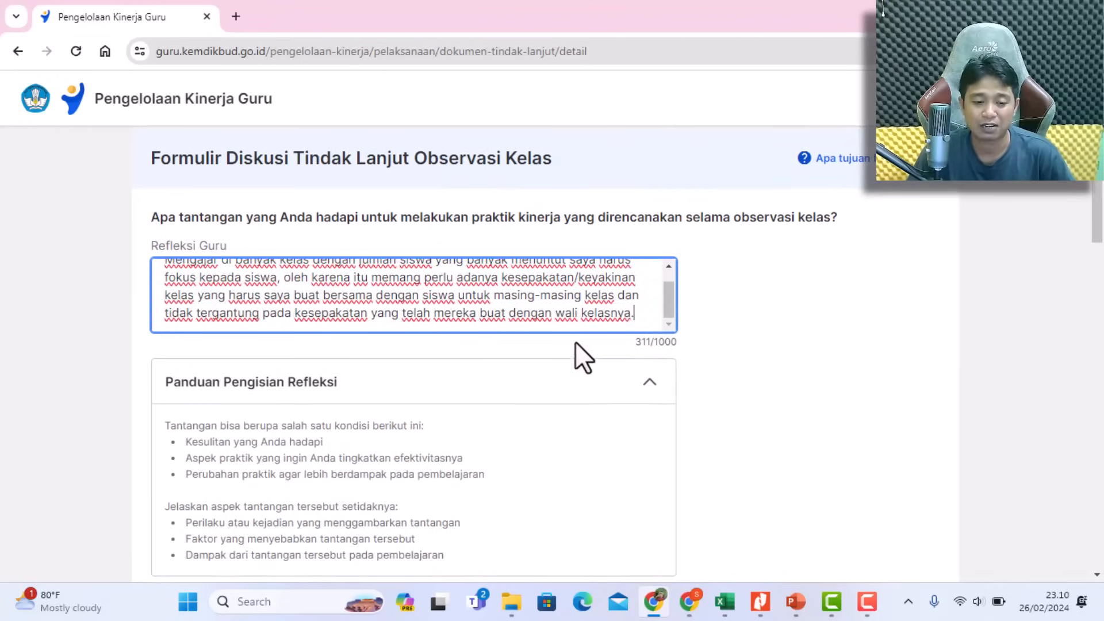
Examine the follow-up goals under Pilihan Belajar dari Platform Merdeka Mengajar (PMM) and consult the cited Perdirjen GTK Nomor 2626 regulation in Nitro Pro.
{"action": "scroll", "coordinate": [575, 343], "scroll_direction": "down", "scroll_amount": 2}
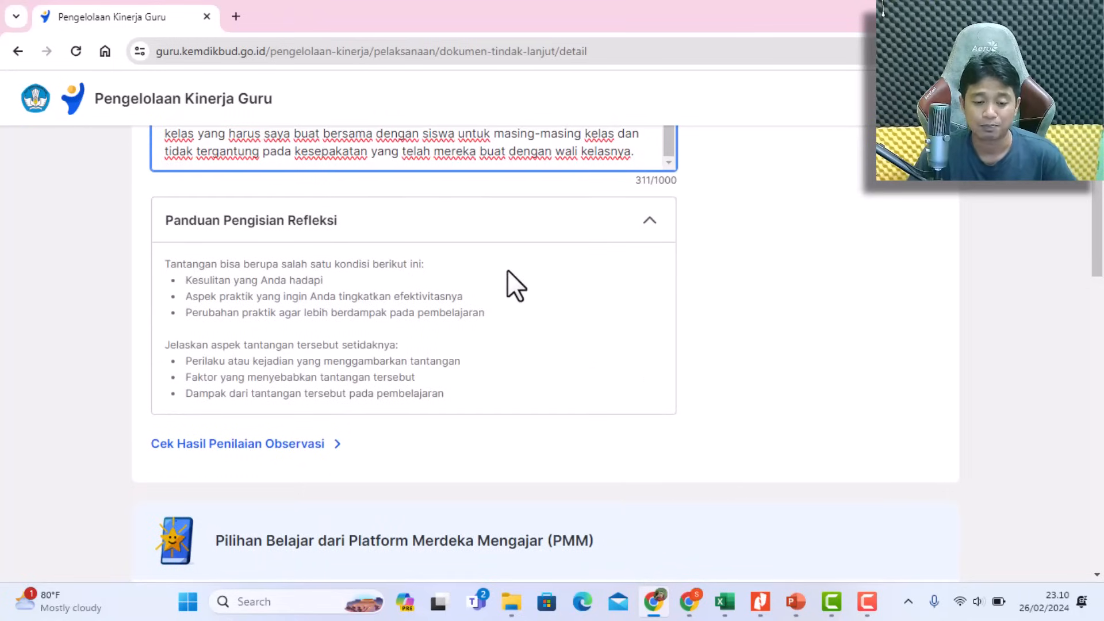
{"action": "scroll", "coordinate": [507, 270], "scroll_direction": "down", "scroll_amount": 5}
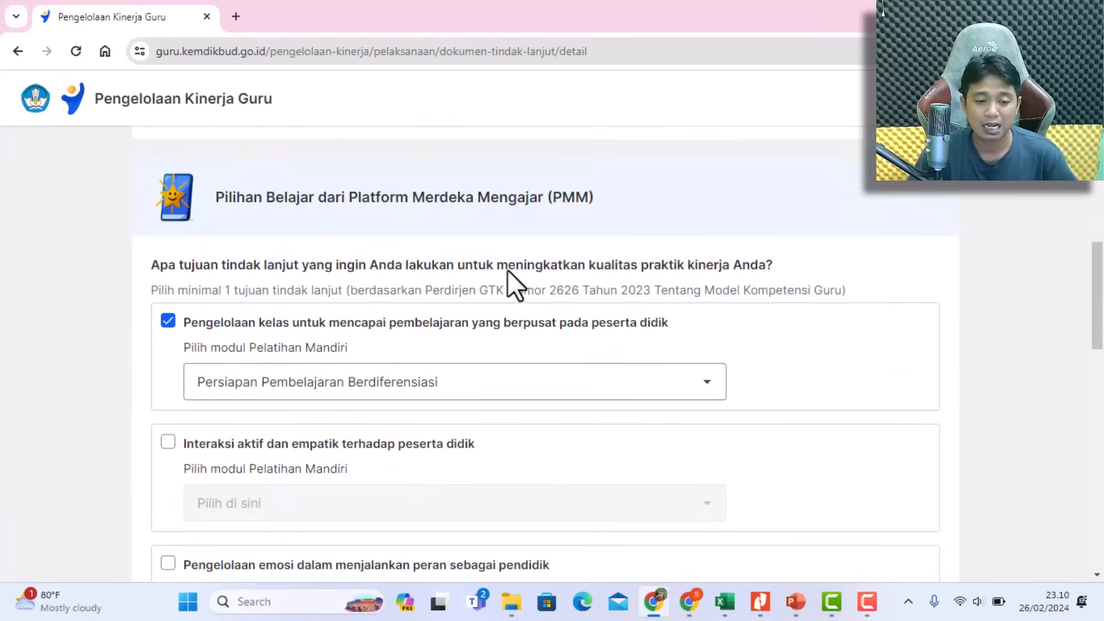
{"action": "scroll", "coordinate": [507, 270], "scroll_direction": "down", "scroll_amount": 1}
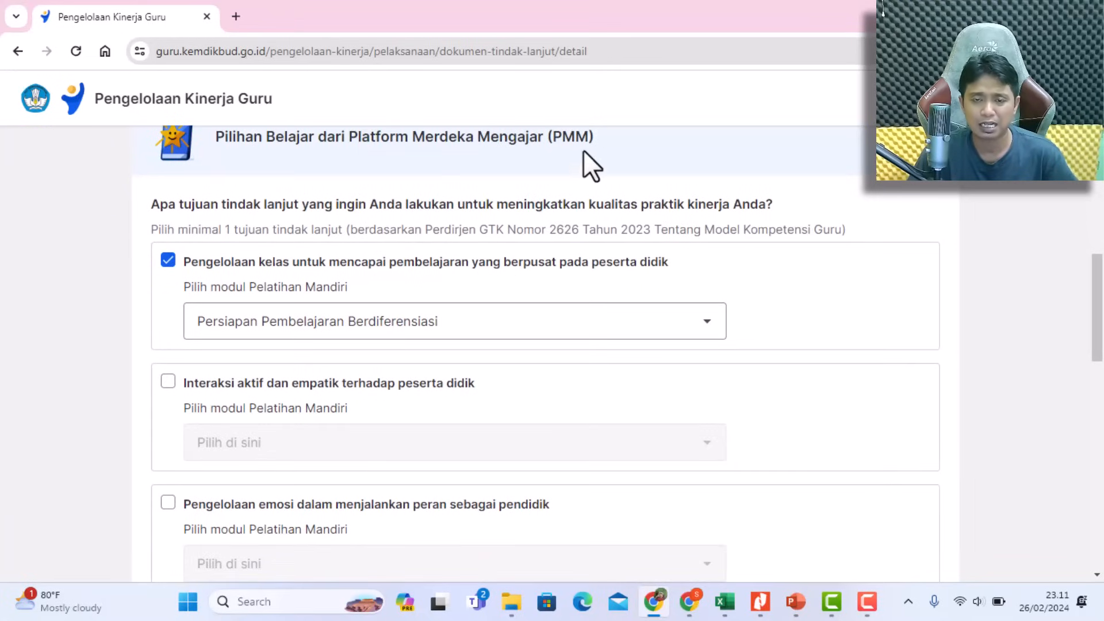
{"action": "scroll", "coordinate": [617, 167], "scroll_direction": "up", "scroll_amount": 2}
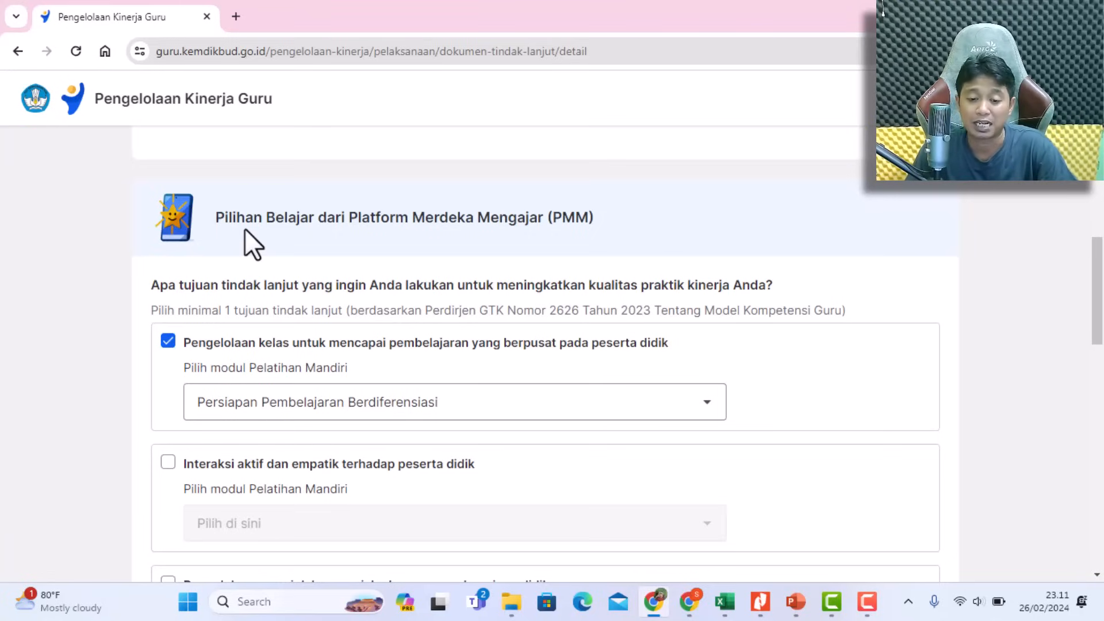
{"action": "scroll", "coordinate": [213, 338], "scroll_direction": "down", "scroll_amount": 1}
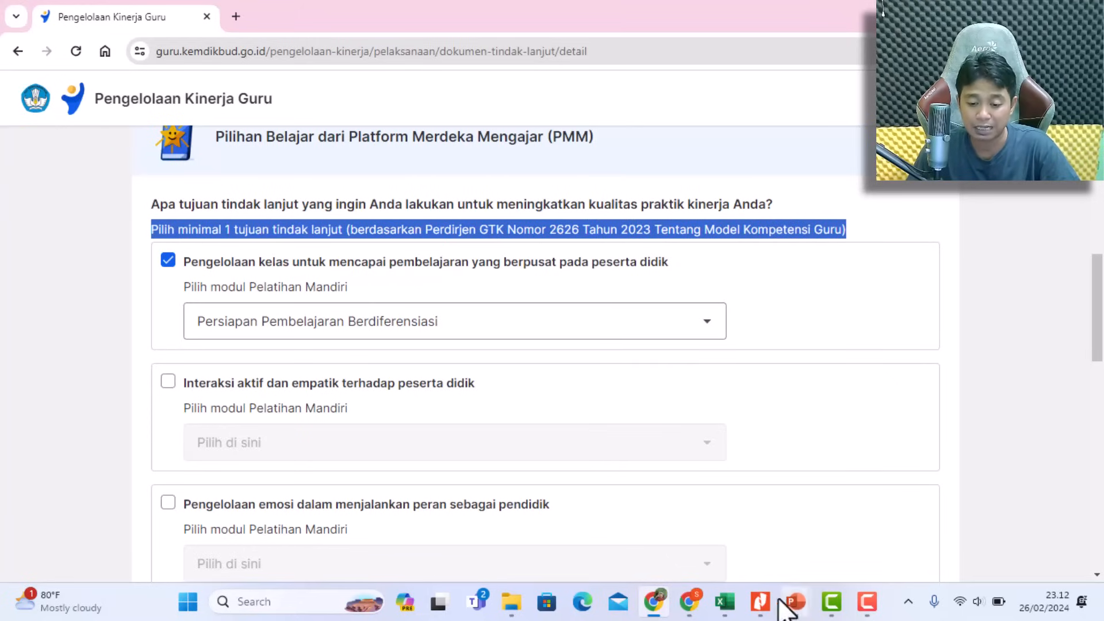
{"action": "left_click", "coordinate": [759, 609]}
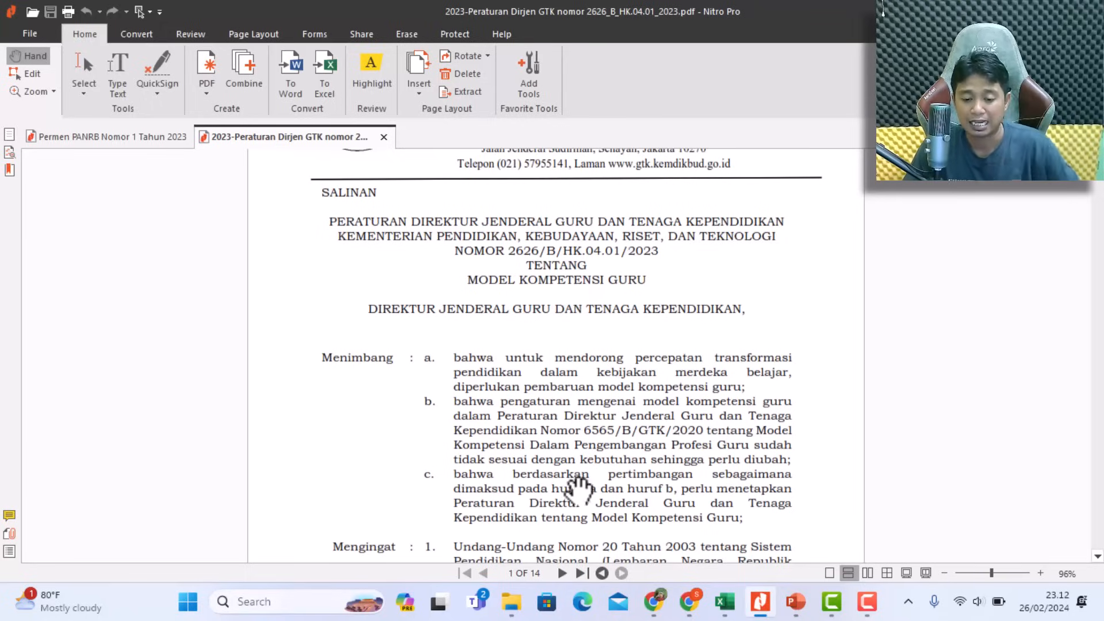
{"action": "left_click", "coordinate": [656, 609]}
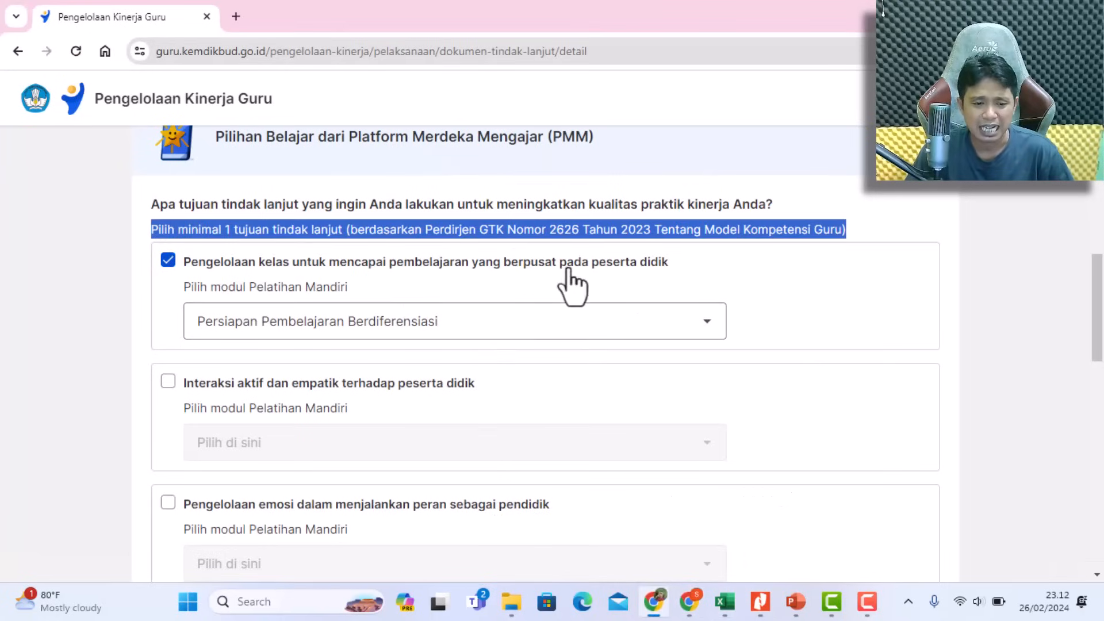
{"action": "scroll", "coordinate": [714, 338], "scroll_direction": "down", "scroll_amount": 4}
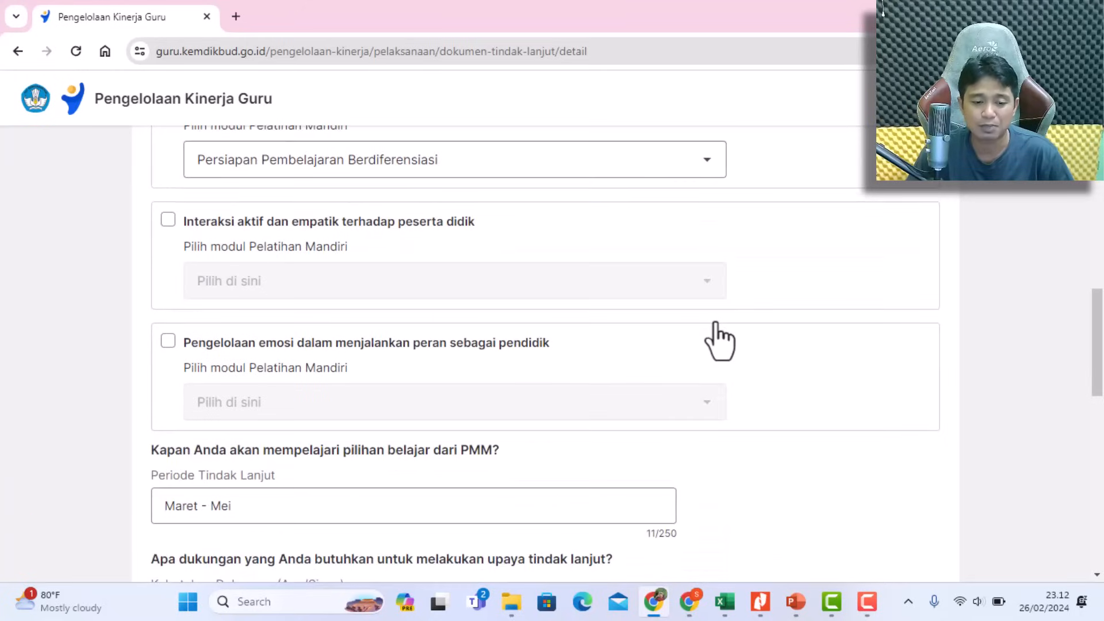
{"action": "scroll", "coordinate": [715, 328], "scroll_direction": "up", "scroll_amount": 3}
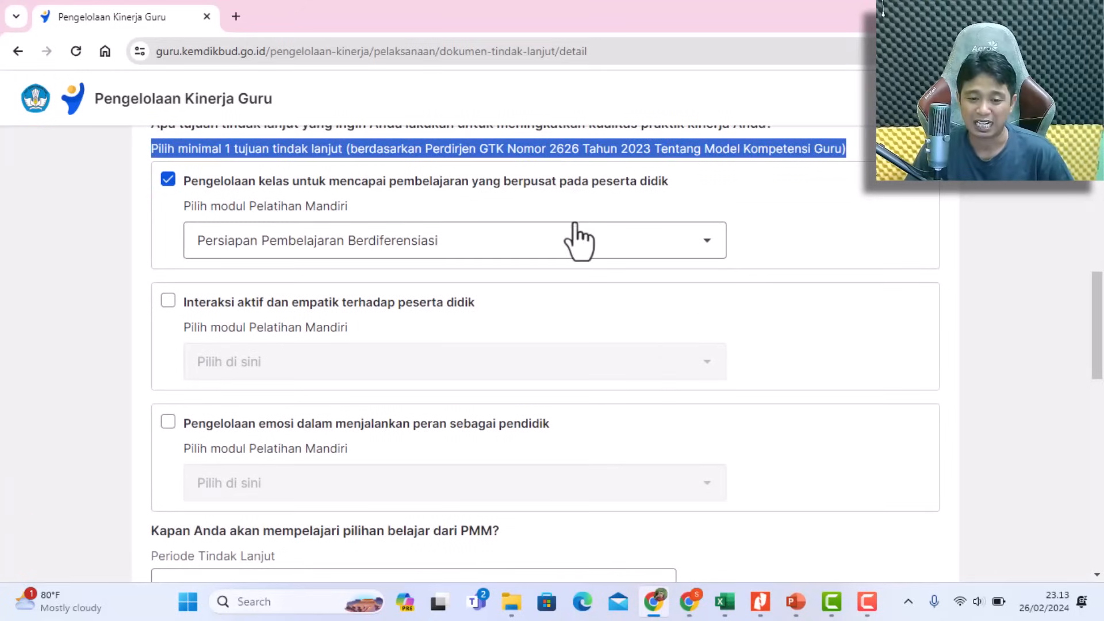
{"action": "scroll", "coordinate": [582, 240], "scroll_direction": "up", "scroll_amount": 1}
{"action": "scroll", "coordinate": [587, 259], "scroll_direction": "up", "scroll_amount": 1}
Switch to FORM C in Excel and examine the Kategori column, covering Pengembangan Kompetensi, Praktik Kinerja and their four competency rows.
{"action": "mouse_move", "coordinate": [725, 616]}
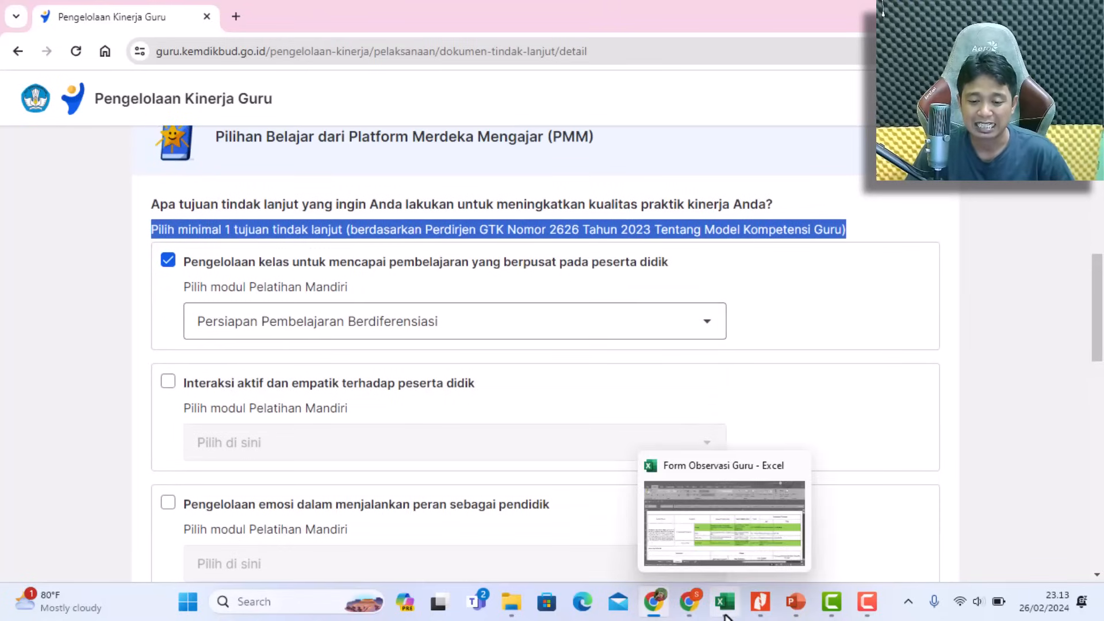
{"action": "left_click", "coordinate": [712, 540]}
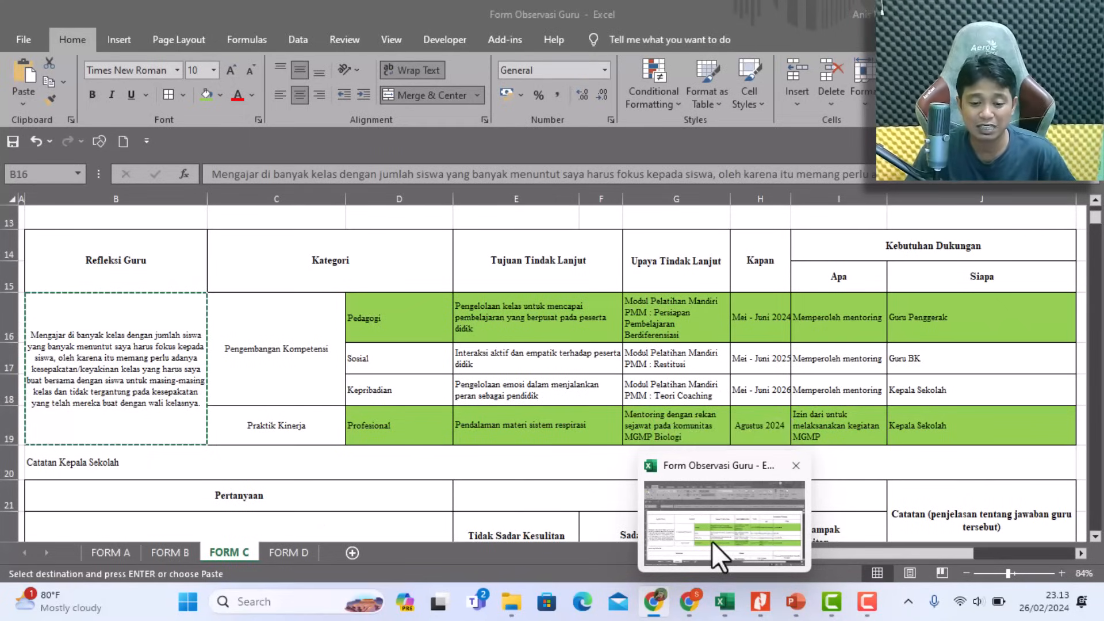
{"action": "left_click", "coordinate": [712, 540]}
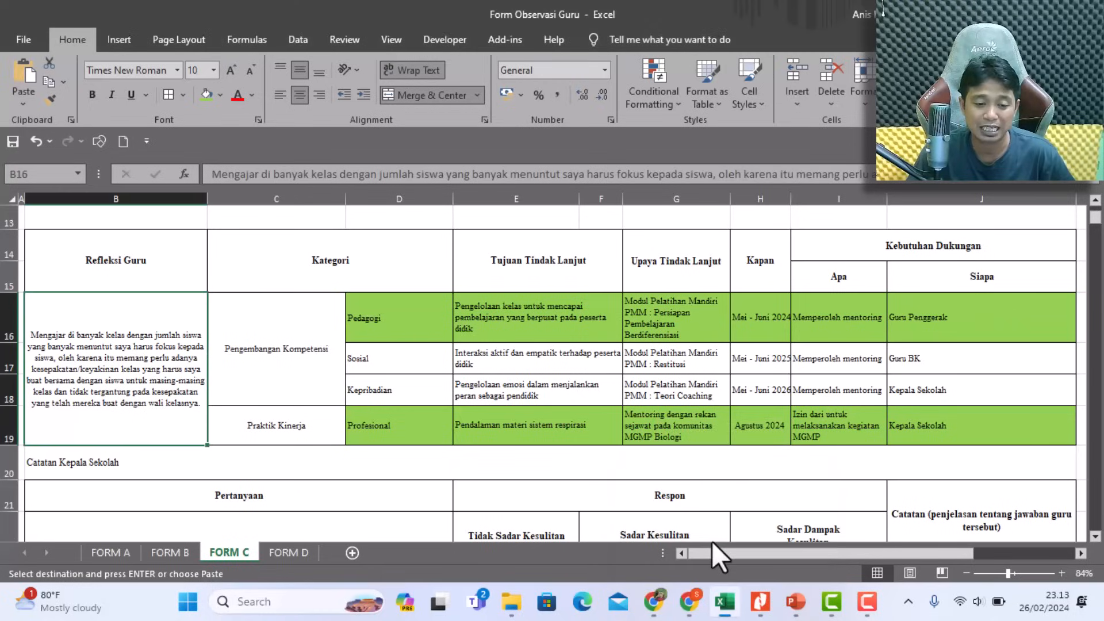
{"action": "left_click", "coordinate": [381, 326]}
{"action": "left_click", "coordinate": [382, 365]}
{"action": "left_click", "coordinate": [388, 389]}
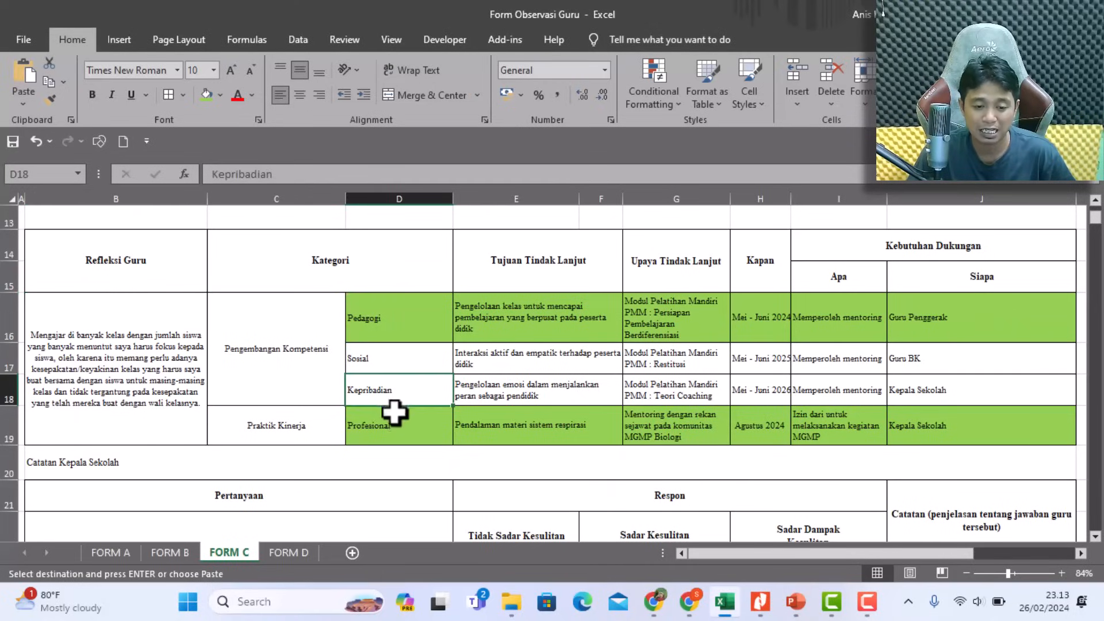
{"action": "left_click", "coordinate": [395, 426]}
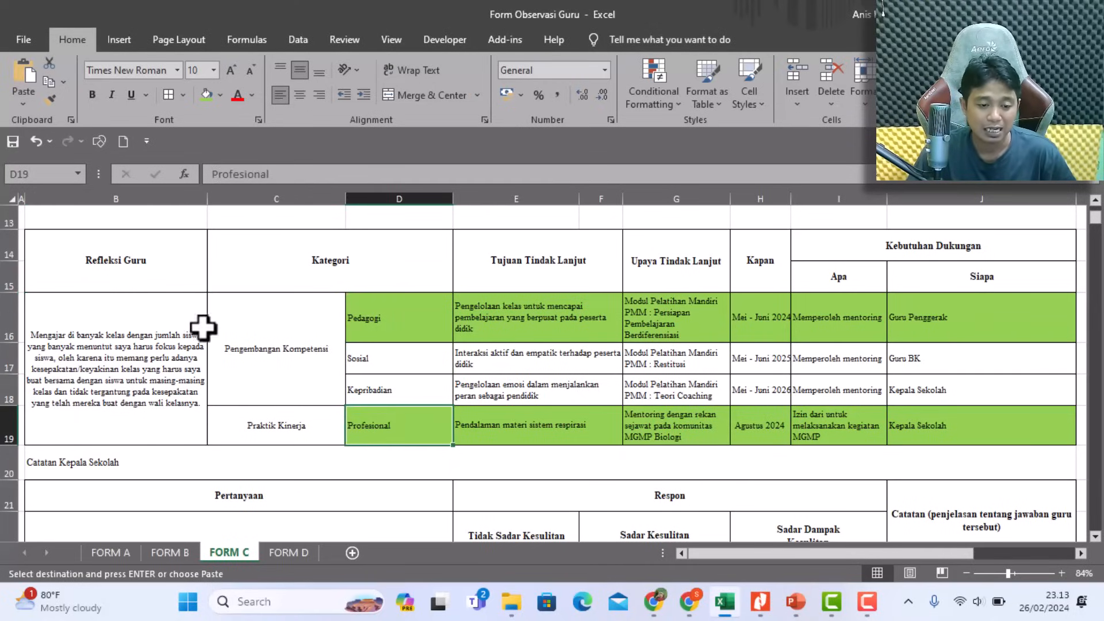
{"action": "left_click", "coordinate": [314, 270]}
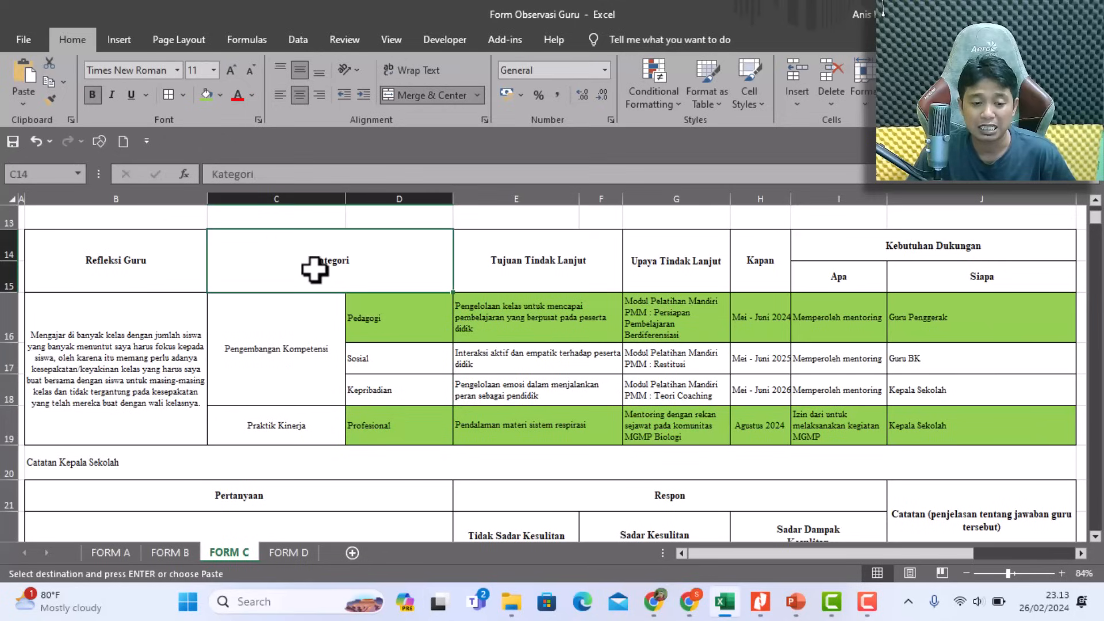
{"action": "left_click", "coordinate": [288, 362]}
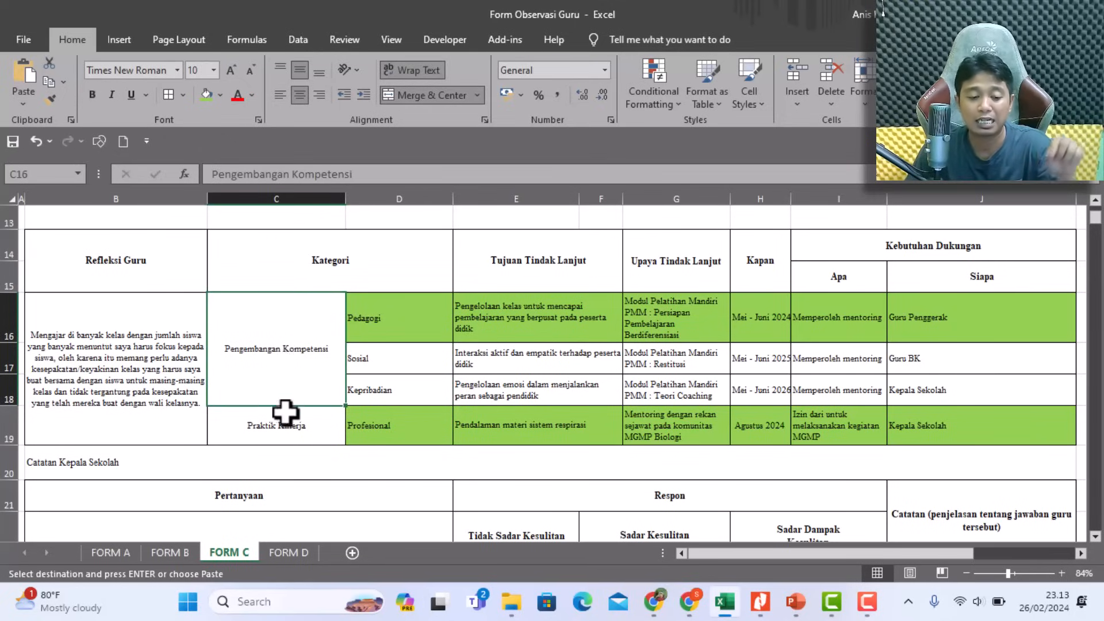
{"action": "left_click", "coordinate": [286, 432]}
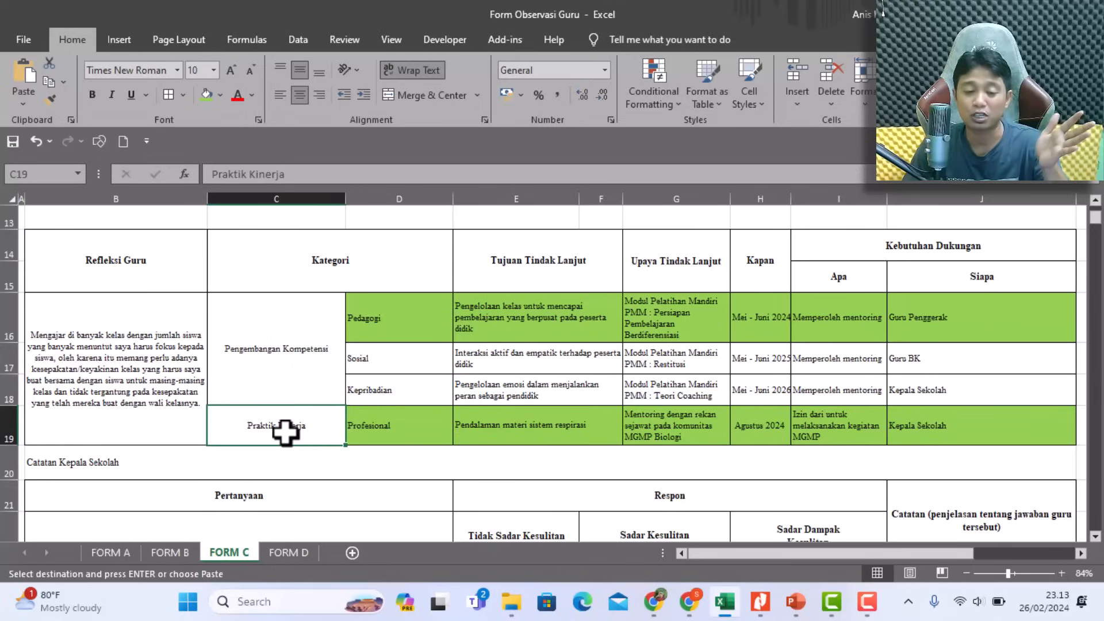
{"action": "left_click", "coordinate": [282, 346]}
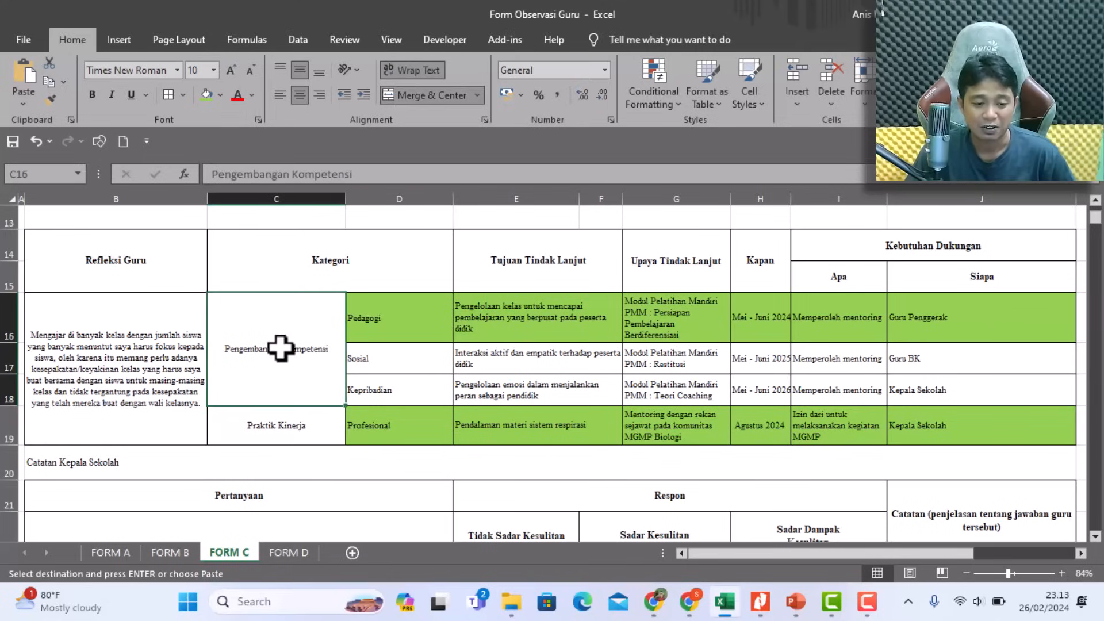
Compare the follow-up goals in the Chrome form with the Pedagogi, Sosial and Kepribadian rows of FORM C in Excel.
{"action": "left_click", "coordinate": [654, 602]}
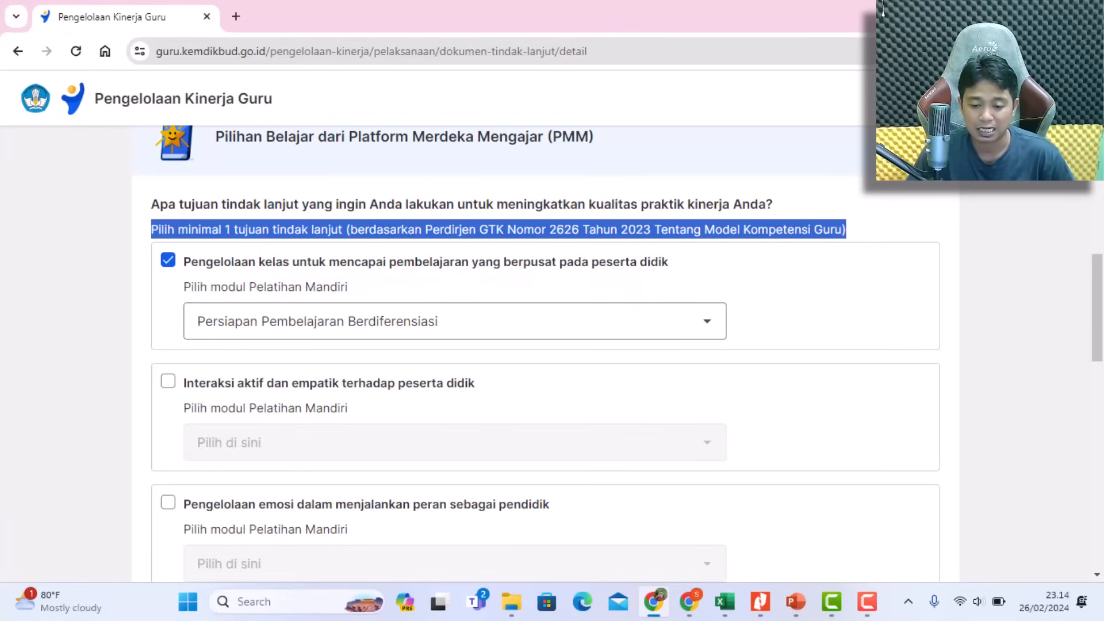
{"action": "left_click", "coordinate": [723, 608]}
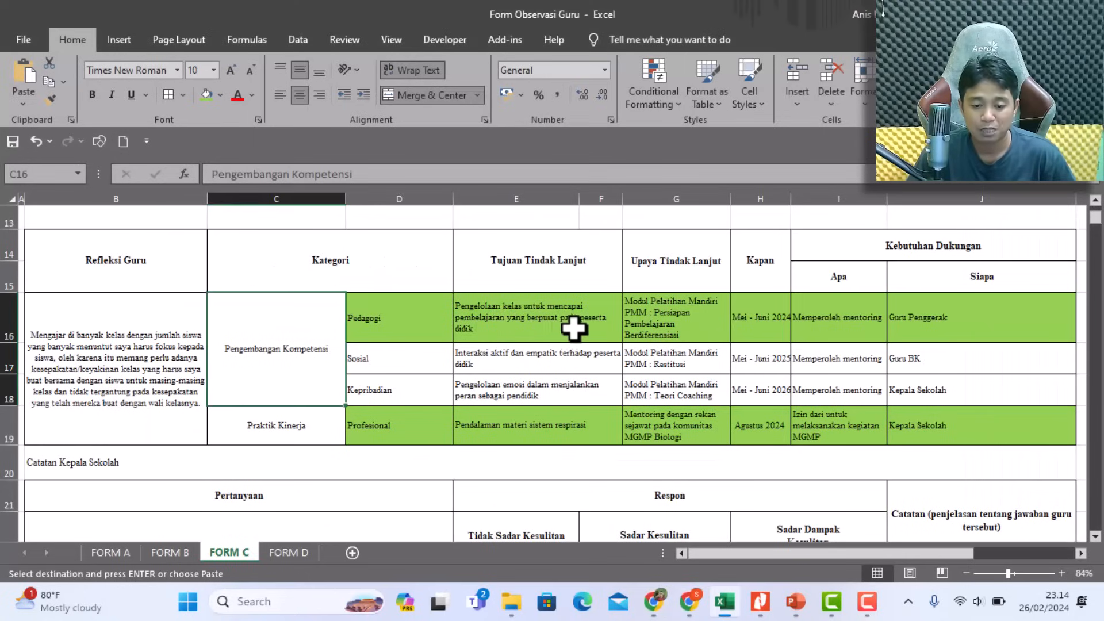
{"action": "left_click", "coordinate": [543, 324]}
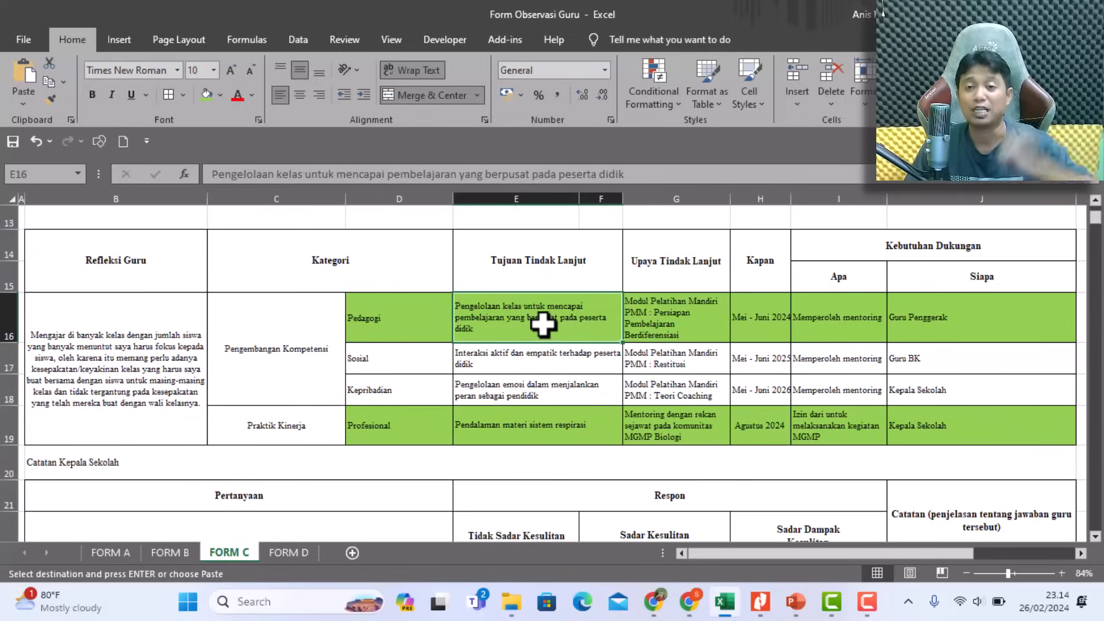
{"action": "left_click", "coordinate": [409, 318]}
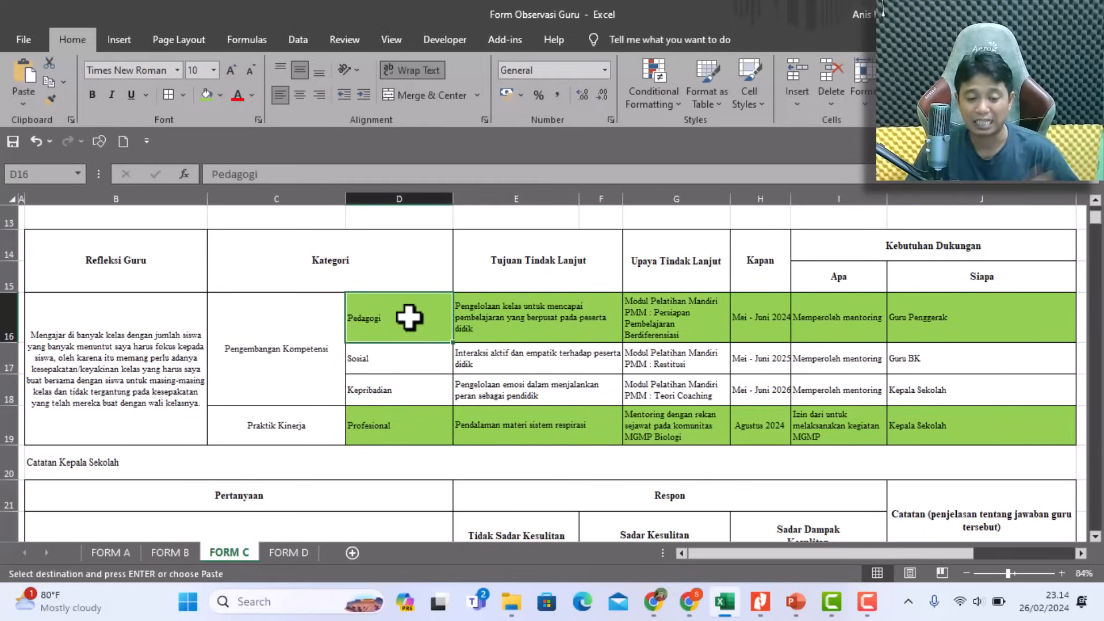
{"action": "left_click", "coordinate": [690, 610]}
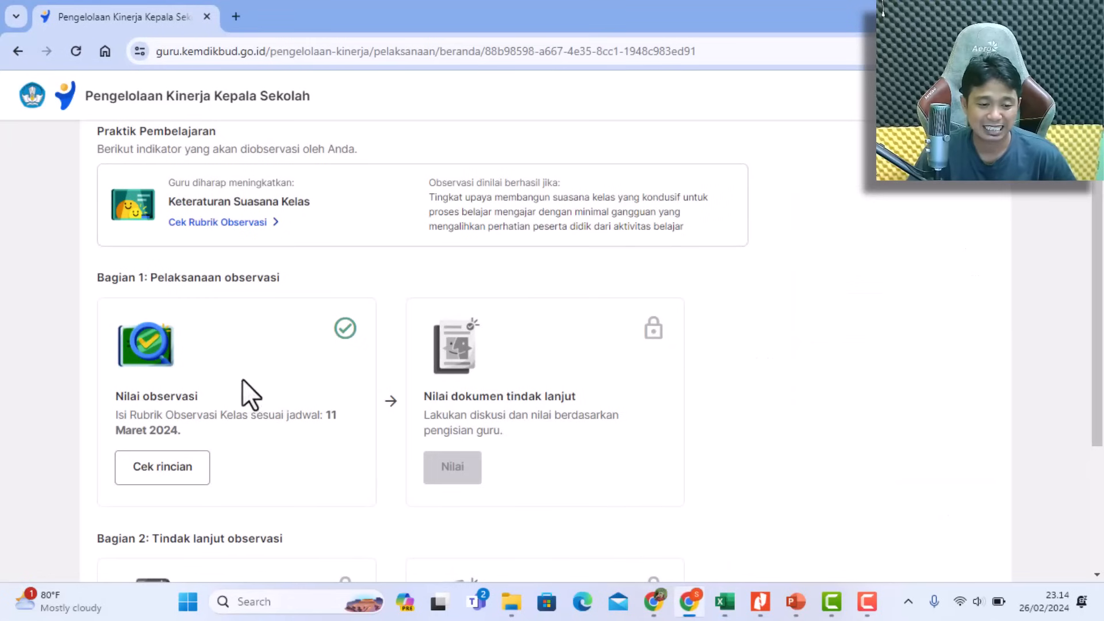
{"action": "left_click", "coordinate": [654, 601]}
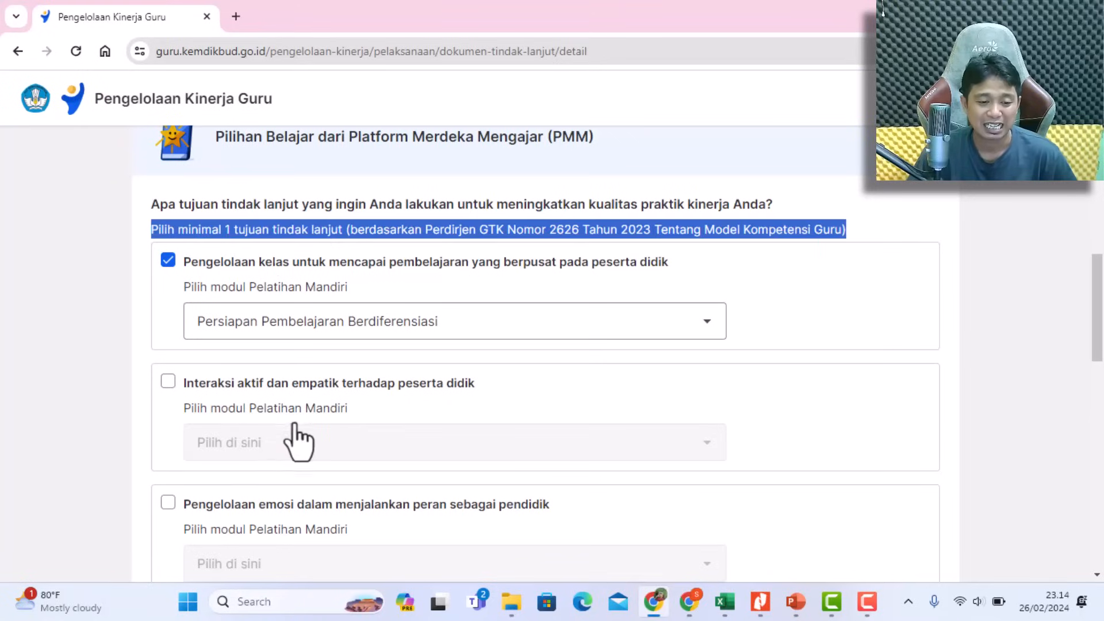
{"action": "scroll", "coordinate": [296, 437], "scroll_direction": "down", "scroll_amount": 1}
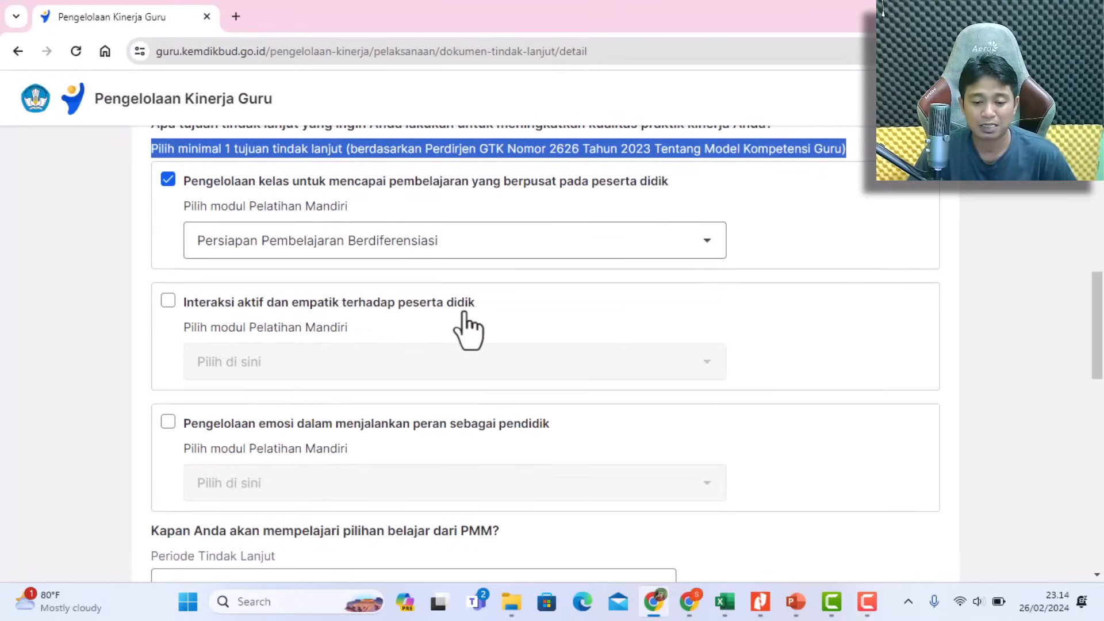
{"action": "left_click", "coordinate": [719, 605]}
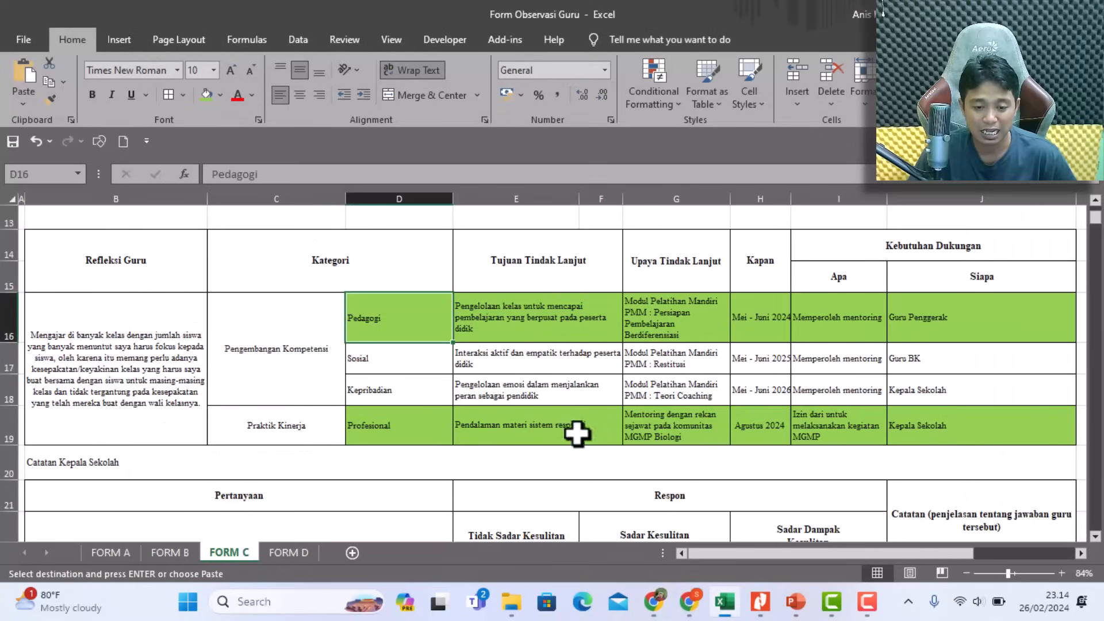
{"action": "left_click", "coordinate": [513, 363]}
{"action": "left_click", "coordinate": [410, 364]}
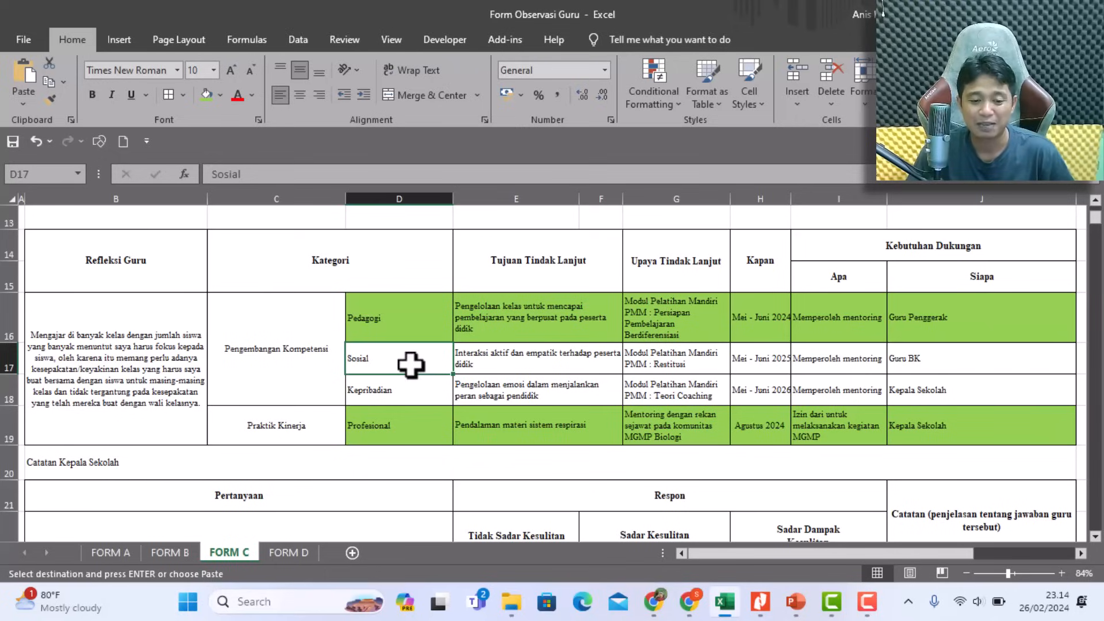
{"action": "left_click", "coordinate": [495, 390]}
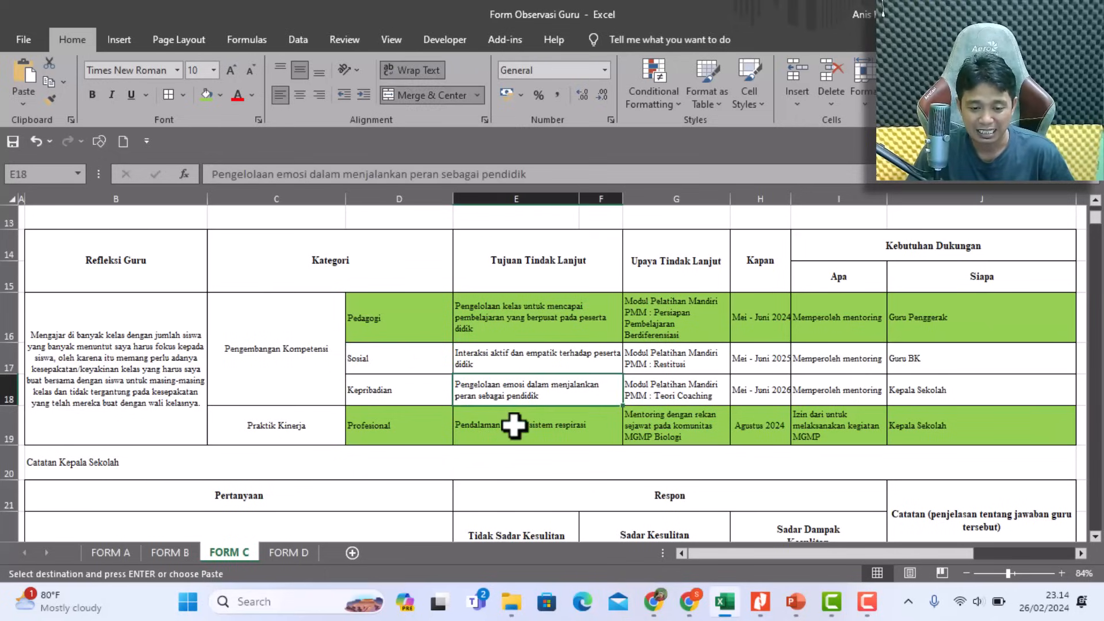
Compare the PMM follow-up goals in the Chrome form with the Kepribadian and Profesional rows of FORM C in Excel.
{"action": "left_click", "coordinate": [654, 602]}
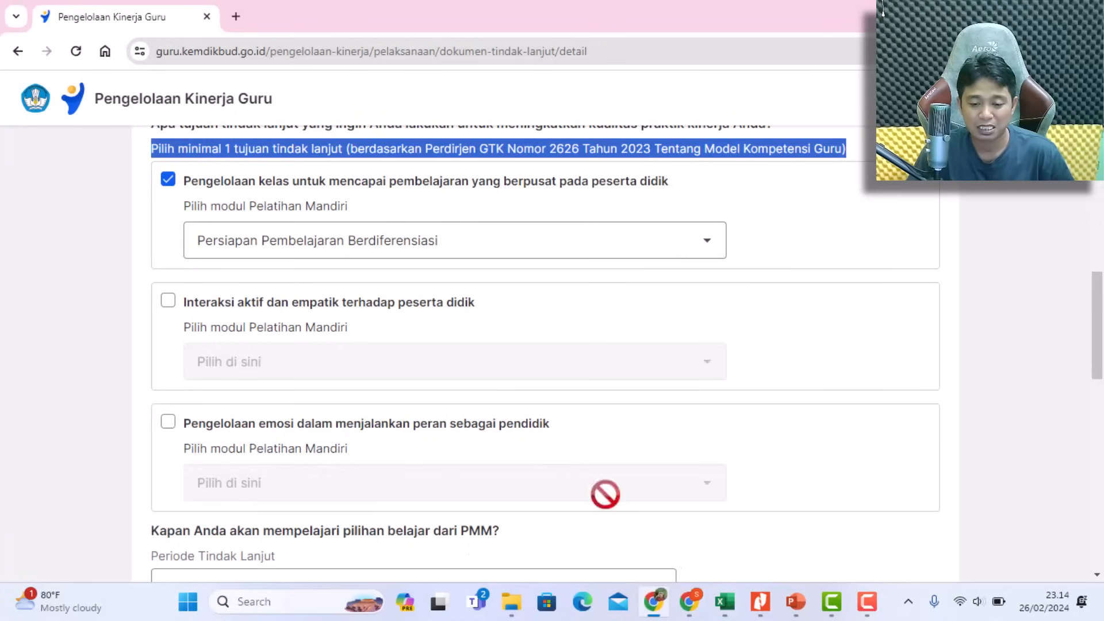
{"action": "left_click", "coordinate": [726, 614]}
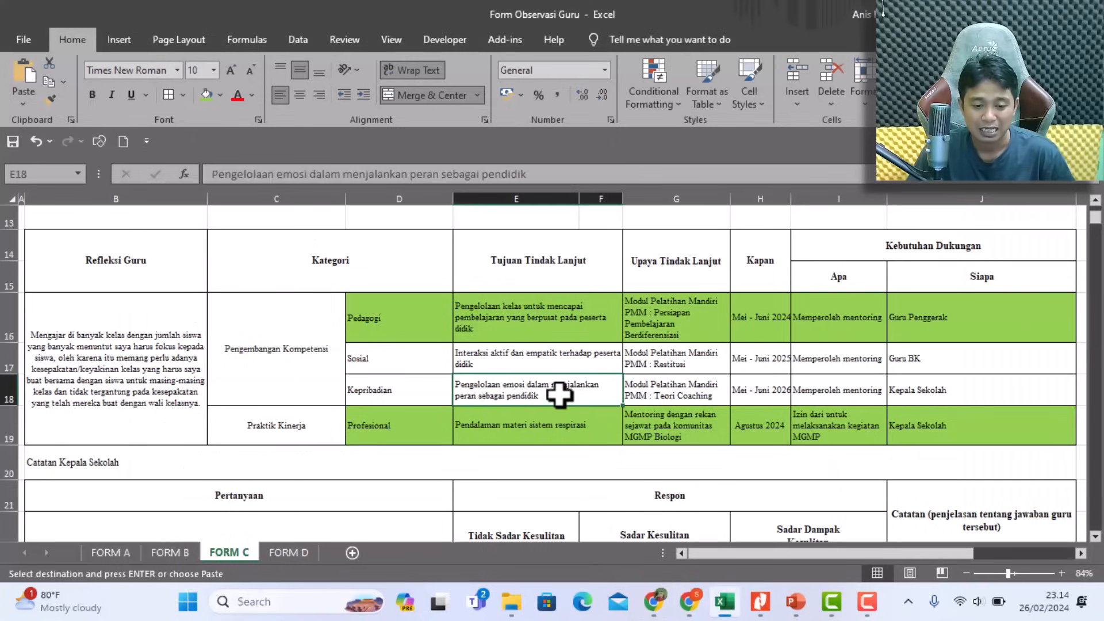
{"action": "left_click", "coordinate": [379, 395]}
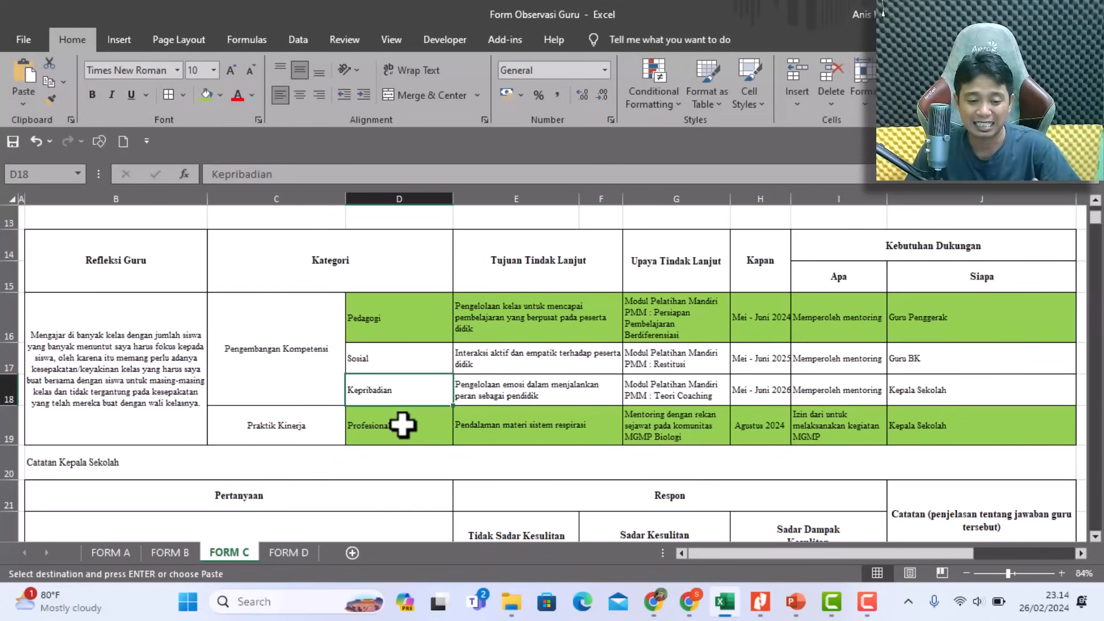
{"action": "left_click", "coordinate": [498, 432]}
{"action": "left_click", "coordinate": [397, 432]}
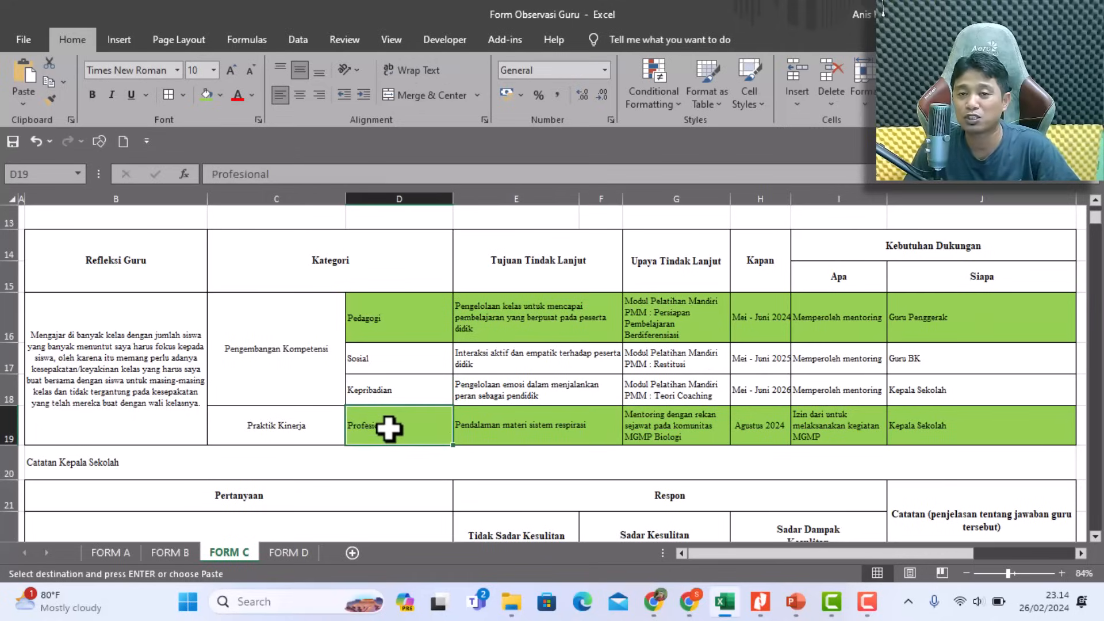
{"action": "left_click", "coordinate": [652, 602]}
{"action": "scroll", "coordinate": [331, 451], "scroll_direction": "down", "scroll_amount": 3}
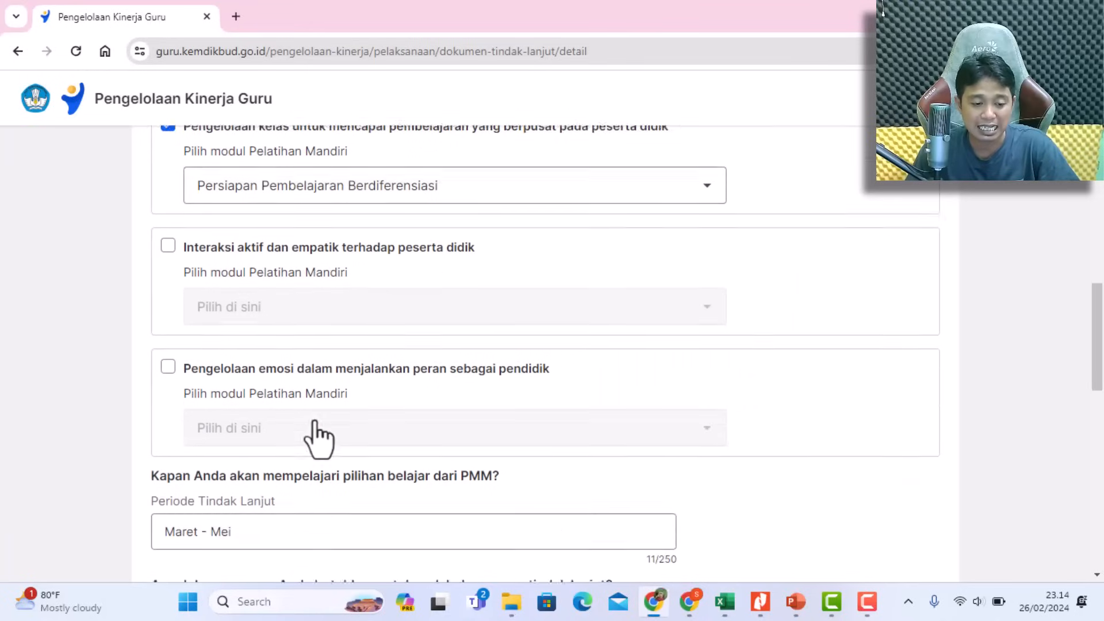
{"action": "scroll", "coordinate": [321, 410], "scroll_direction": "up", "scroll_amount": 3}
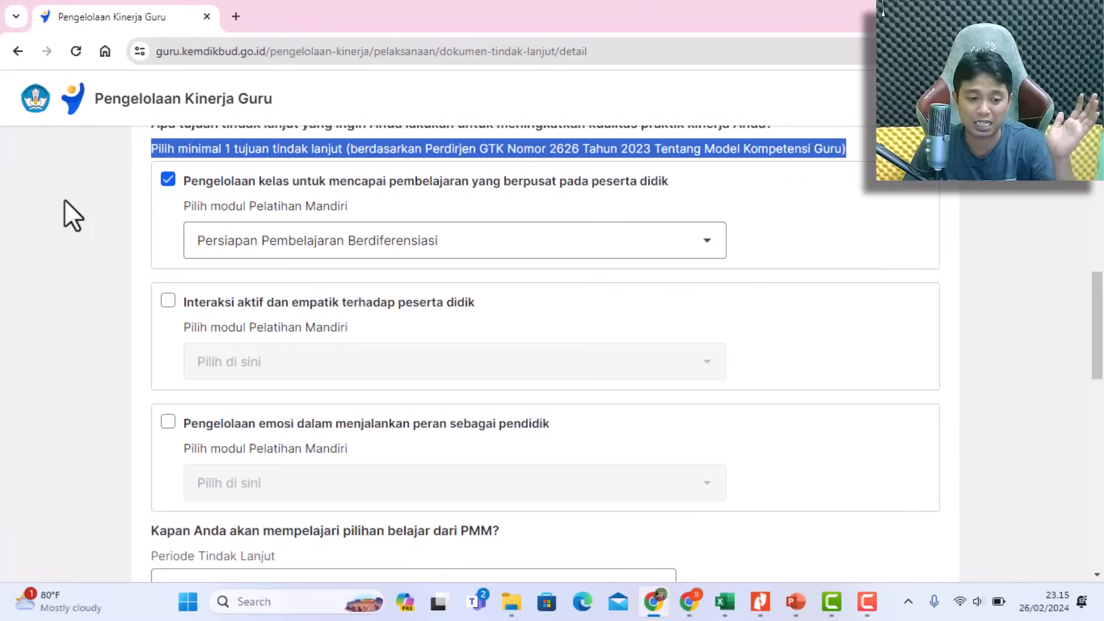
{"action": "scroll", "coordinate": [184, 242], "scroll_direction": "down", "scroll_amount": 2}
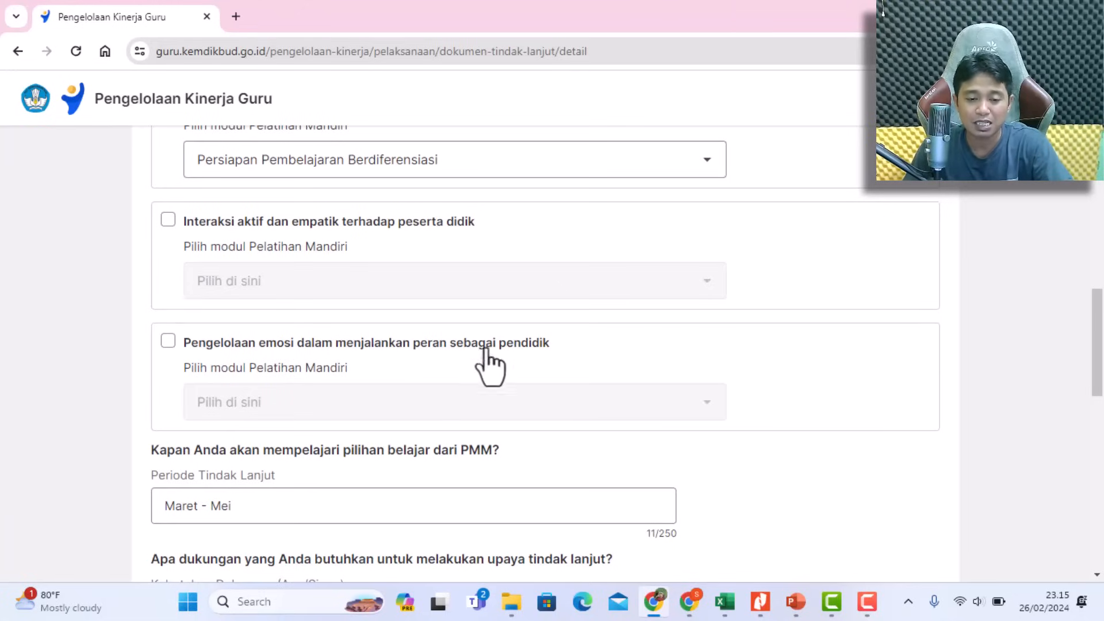
Switch to FORM C in Excel and examine the Praktik Kinerja category, its Profesional row and the whole follow-up table from Refleksi Guru to Siapa.
{"action": "left_click", "coordinate": [726, 602]}
{"action": "left_click", "coordinate": [300, 432]}
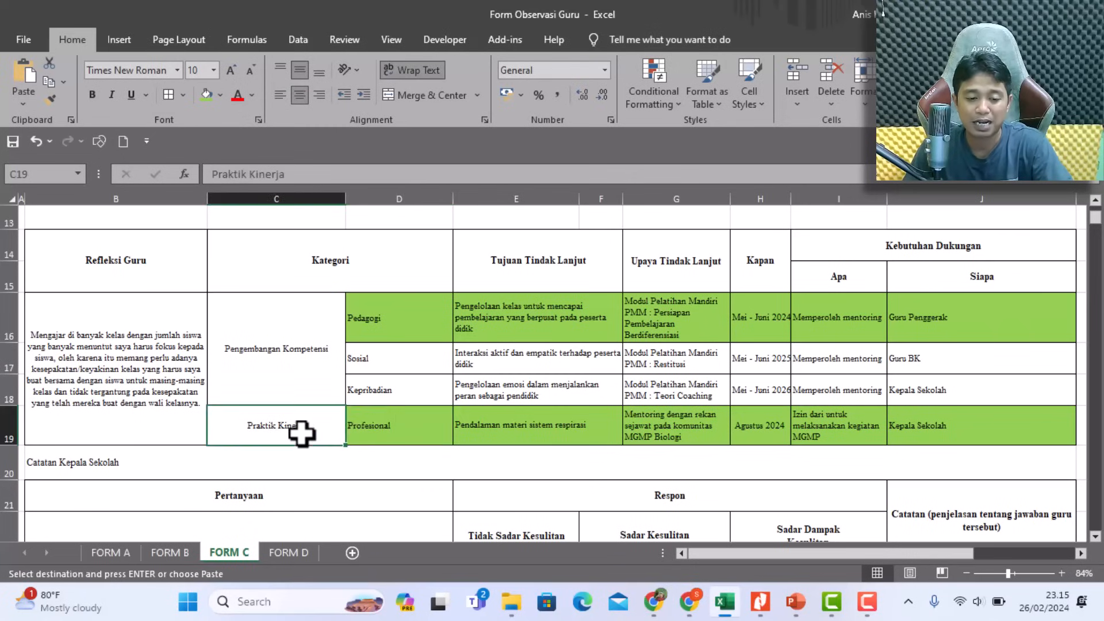
{"action": "left_click", "coordinate": [368, 426]}
{"action": "left_click", "coordinate": [294, 432]}
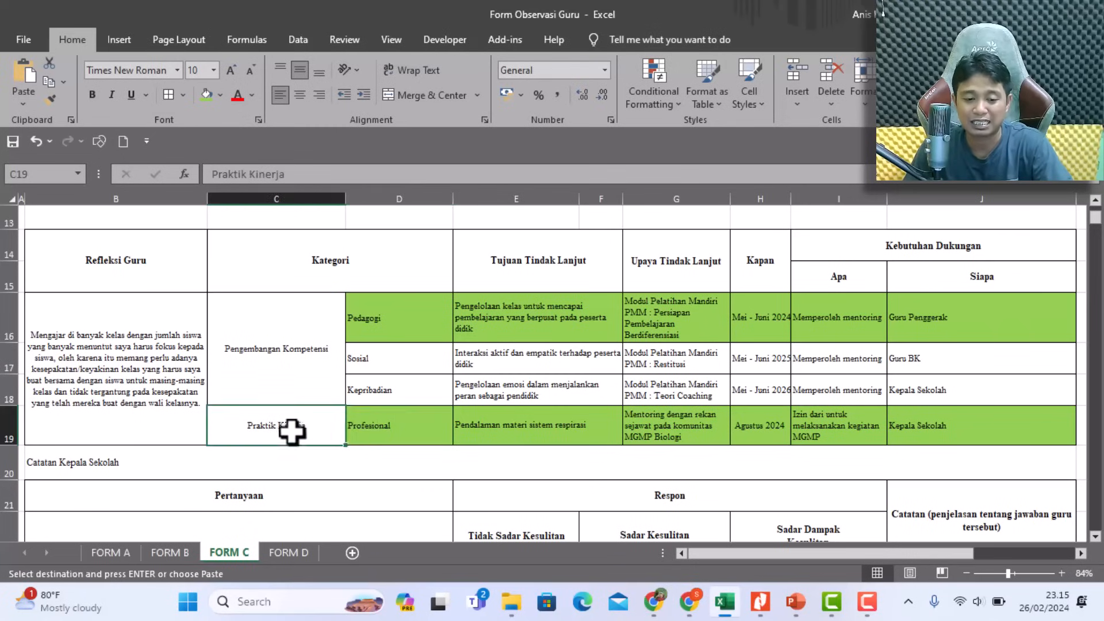
{"action": "left_click", "coordinate": [362, 429]}
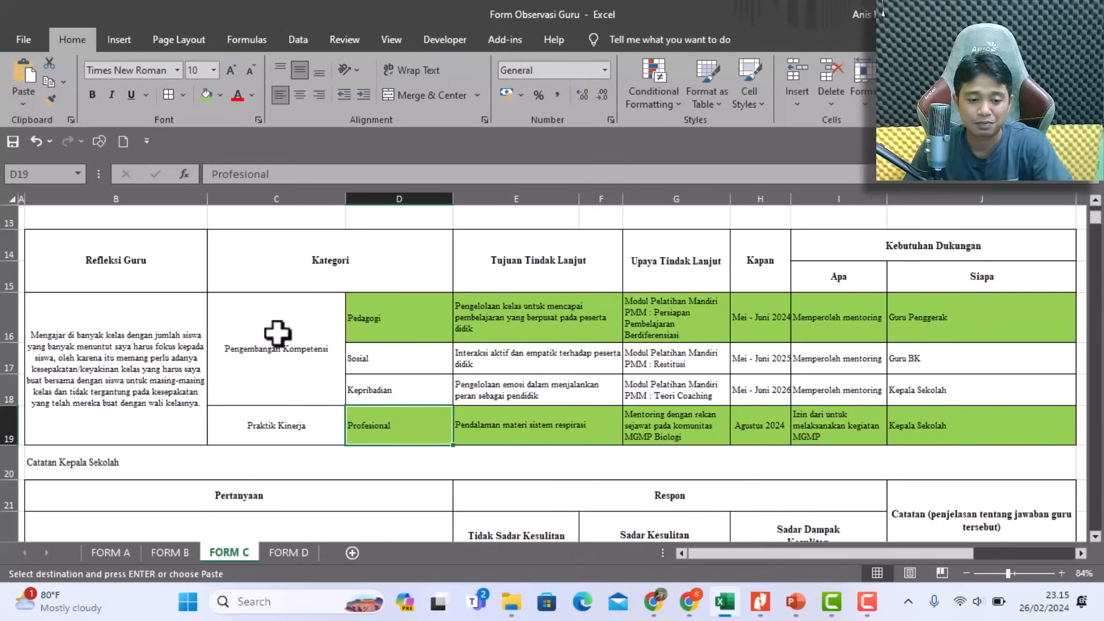
{"action": "scroll", "coordinate": [277, 333], "scroll_direction": "up", "scroll_amount": 2}
{"action": "scroll", "coordinate": [318, 365], "scroll_direction": "up", "scroll_amount": 2}
{"action": "scroll", "coordinate": [318, 364], "scroll_direction": "down", "scroll_amount": 2}
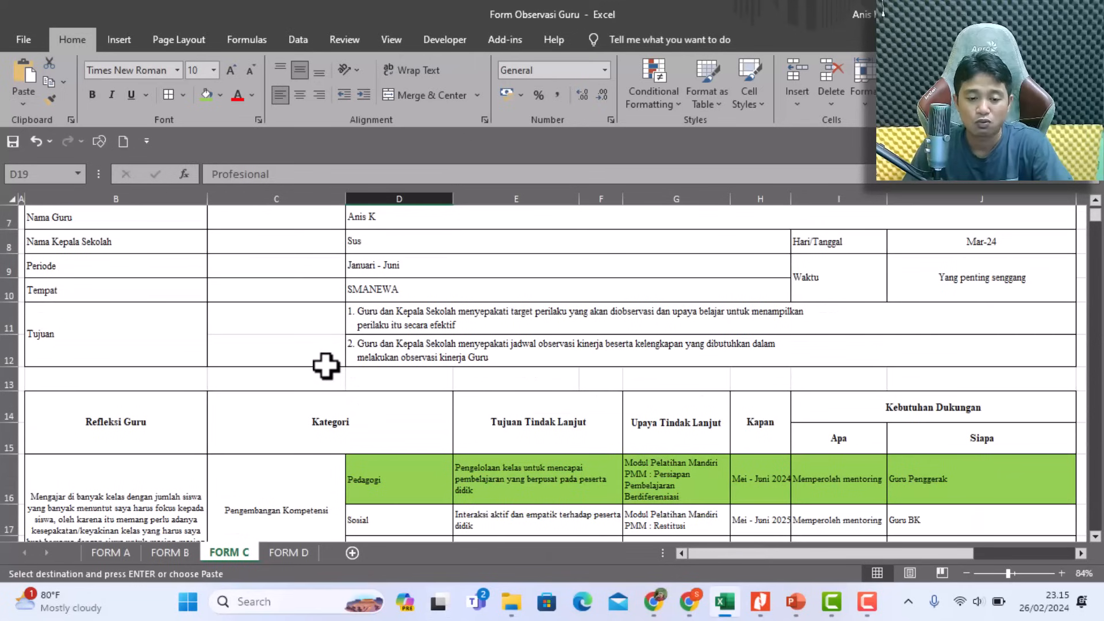
{"action": "scroll", "coordinate": [326, 366], "scroll_direction": "down", "scroll_amount": 2}
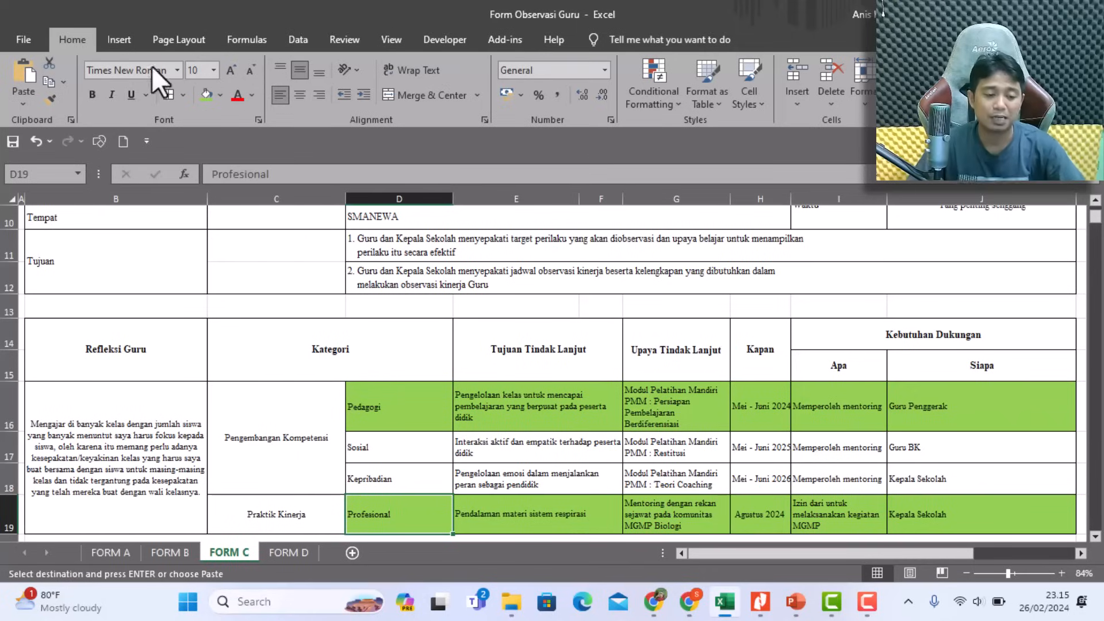
{"action": "scroll", "coordinate": [202, 415], "scroll_direction": "down", "scroll_amount": 1}
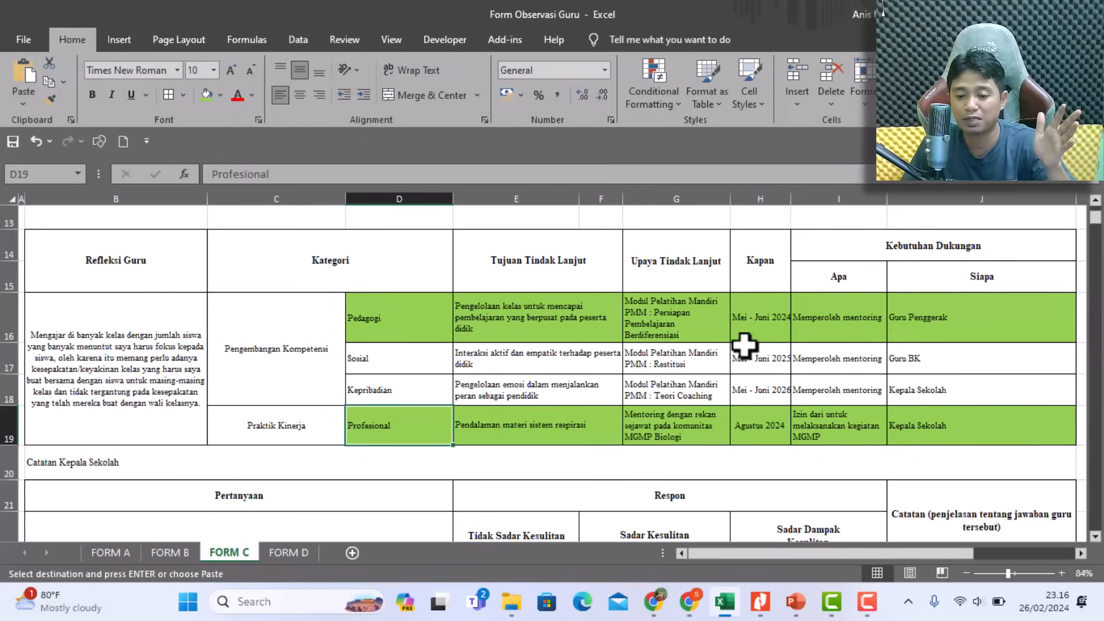
{"action": "left_click_drag", "start_coordinate": [131, 353], "coordinate": [1005, 359]}
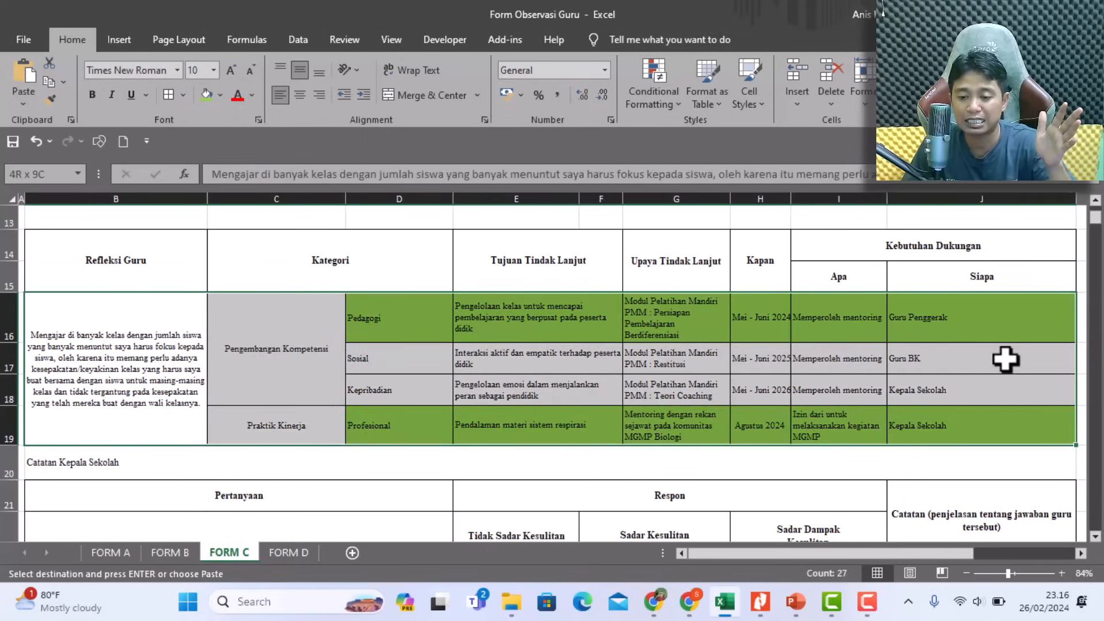
Open the FORM D sheet and examine its follow-up goals, Refleksi Tindak Lanjut columns and Catatan Kepala Sekolah section.
{"action": "left_click", "coordinate": [290, 552]}
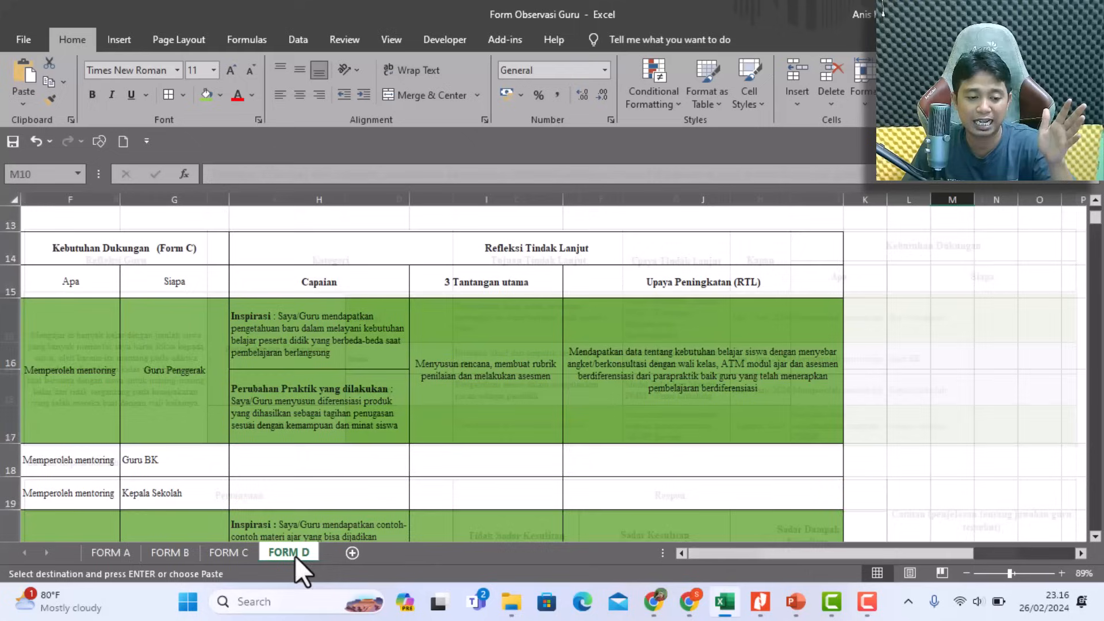
{"action": "left_click_drag", "start_coordinate": [776, 554], "coordinate": [750, 556]}
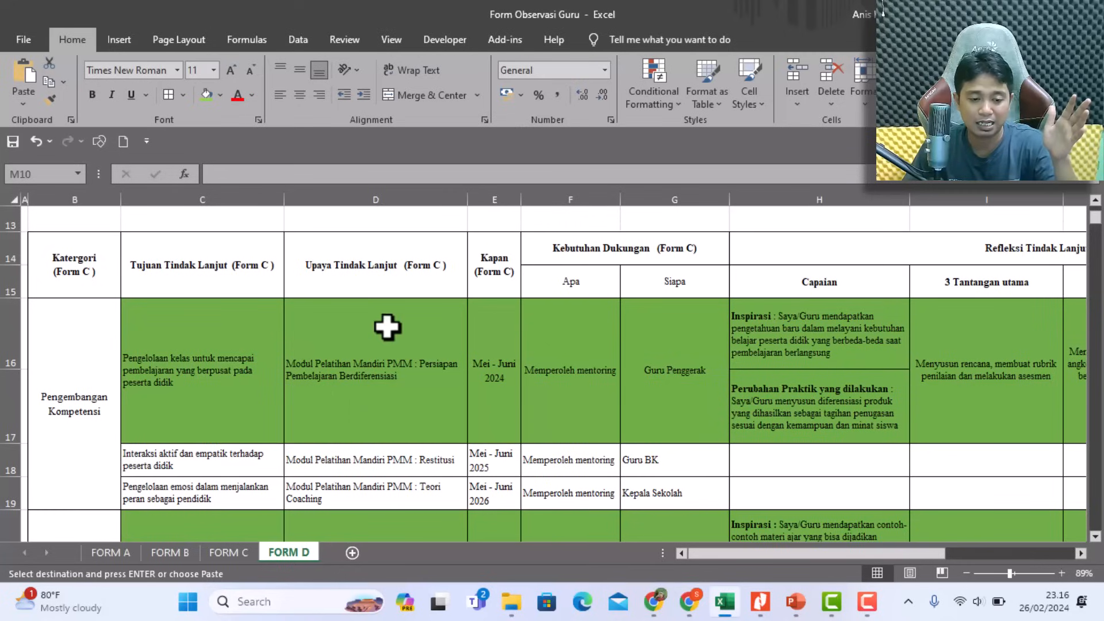
{"action": "scroll", "coordinate": [387, 327], "scroll_direction": "down", "scroll_amount": 2}
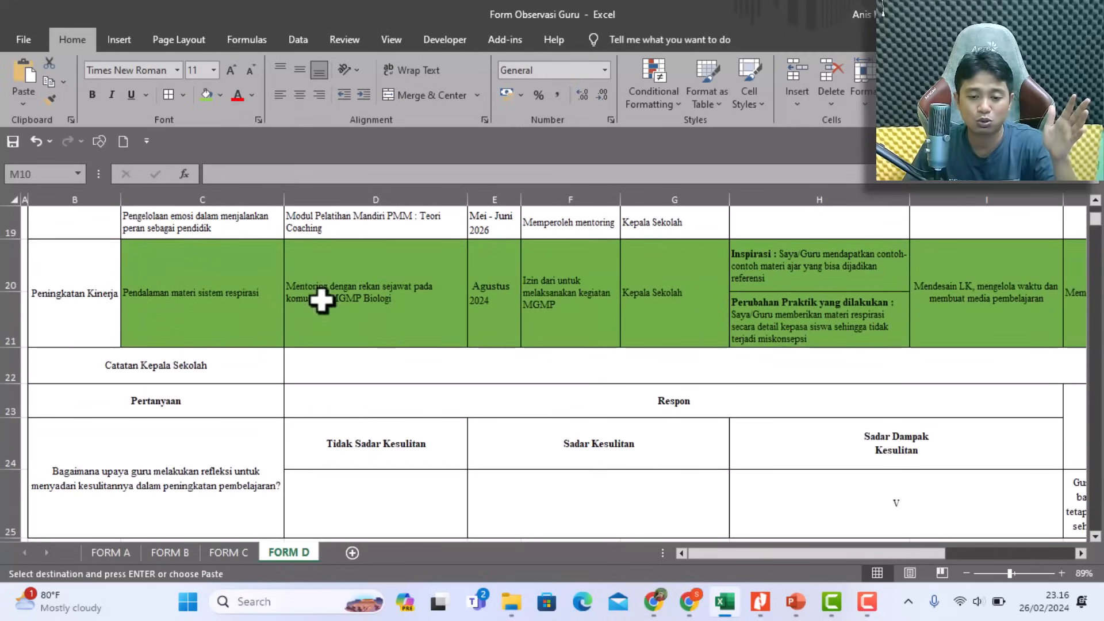
{"action": "scroll", "coordinate": [787, 293], "scroll_direction": "up", "scroll_amount": 1}
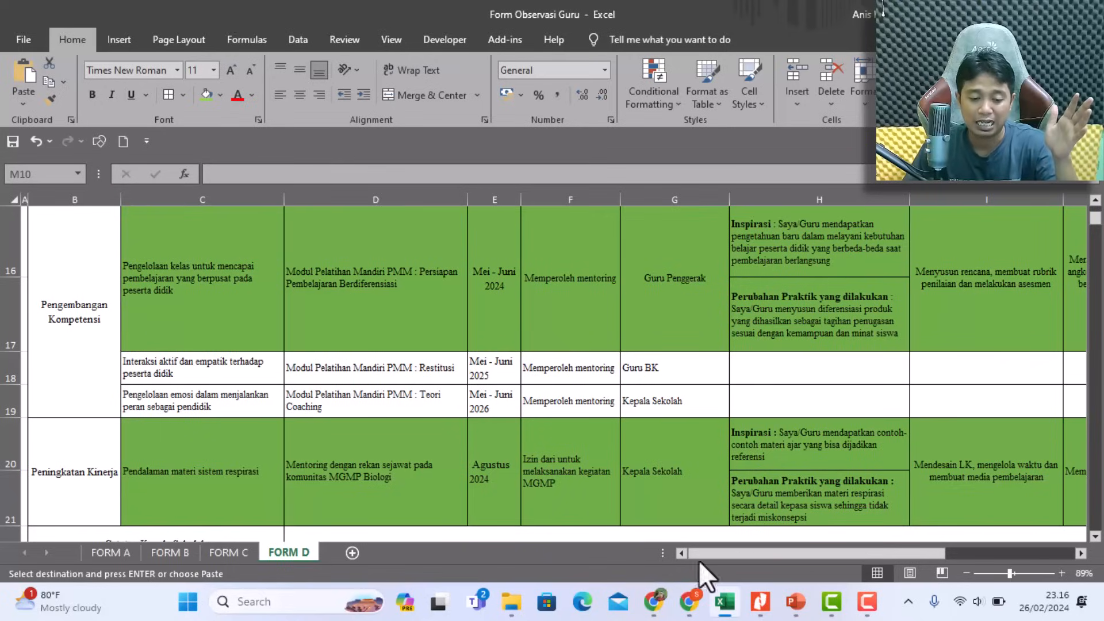
{"action": "scroll", "coordinate": [424, 437], "scroll_direction": "down", "scroll_amount": 2}
{"action": "scroll", "coordinate": [424, 437], "scroll_direction": "up", "scroll_amount": 1}
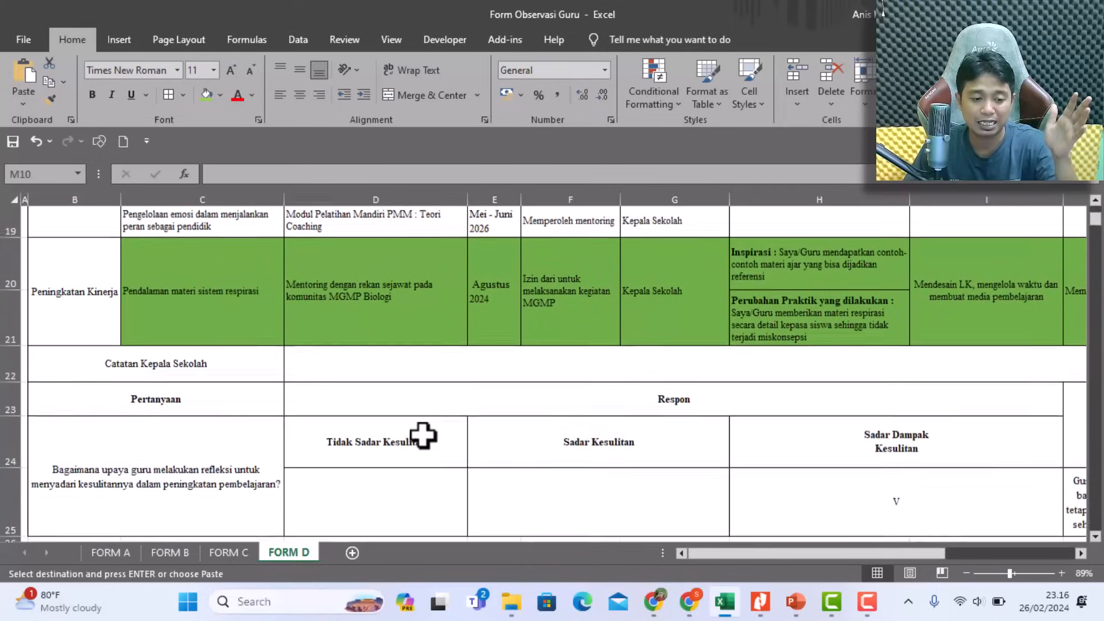
{"action": "mouse_move", "coordinate": [722, 555]}
{"action": "left_mouse_down"}
{"action": "mouse_move", "coordinate": [780, 549]}
{"action": "mouse_move", "coordinate": [736, 549]}
{"action": "left_mouse_up"}
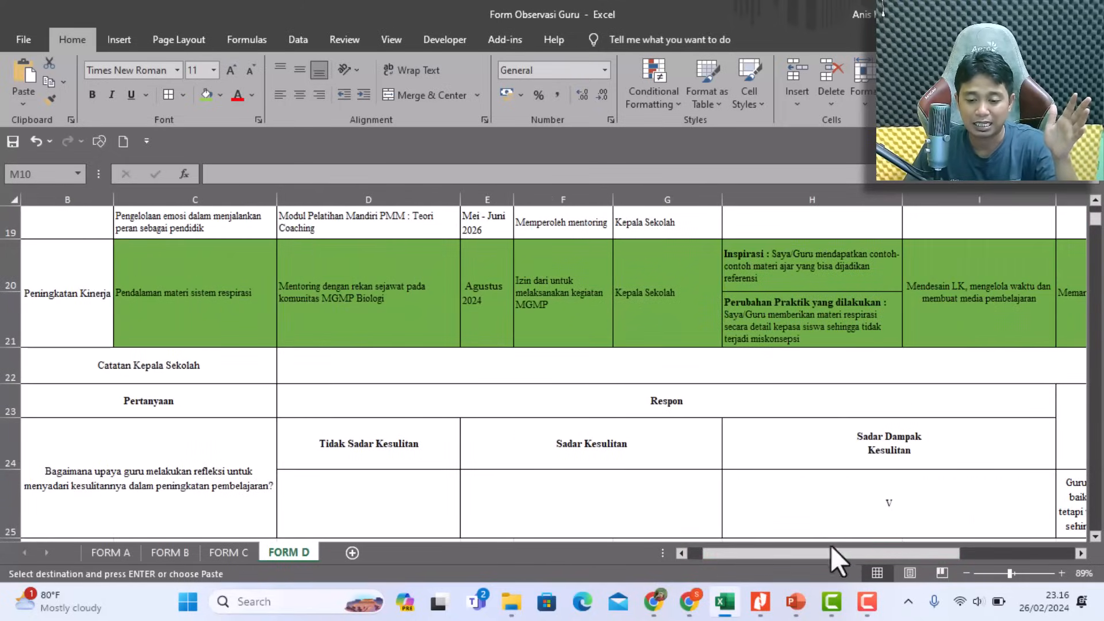
{"action": "scroll", "coordinate": [198, 379], "scroll_direction": "down", "scroll_amount": 2}
{"action": "scroll", "coordinate": [198, 346], "scroll_direction": "up", "scroll_amount": 1}
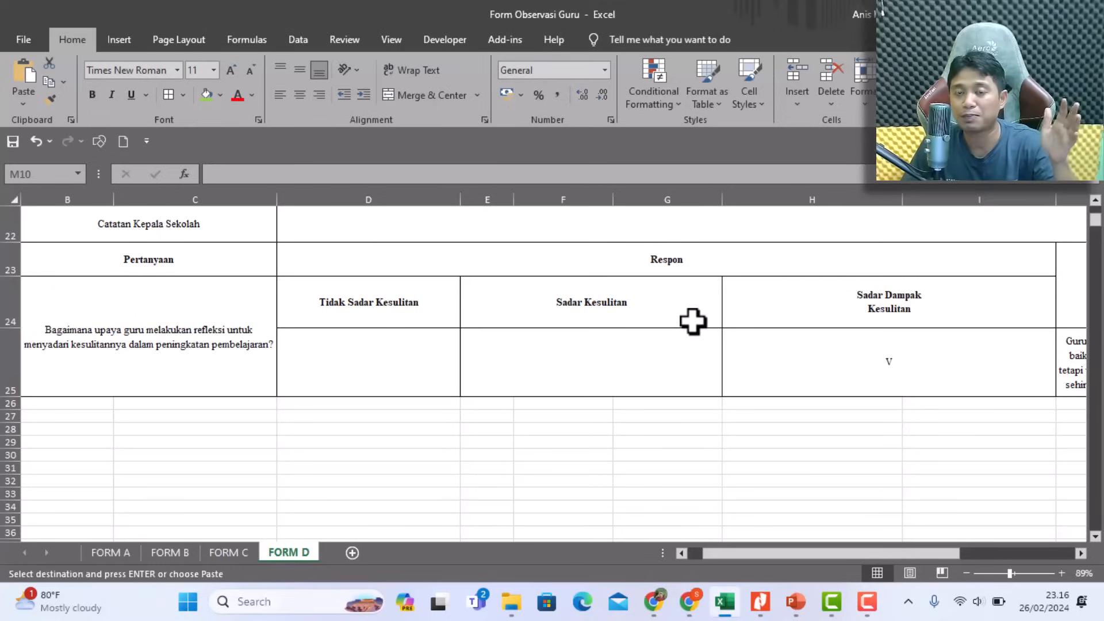
Return to the FORM C sheet and review its Catatan Kepala Sekolah section together with the follow-up table.
{"action": "left_click", "coordinate": [239, 553]}
{"action": "scroll", "coordinate": [541, 441], "scroll_direction": "down", "scroll_amount": 2}
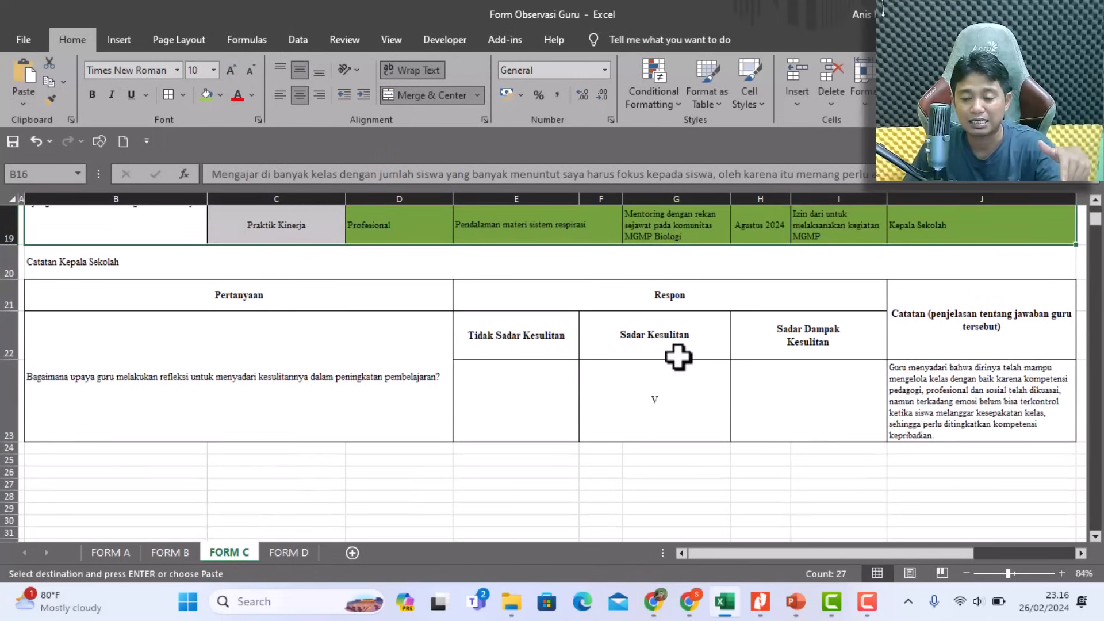
{"action": "scroll", "coordinate": [678, 358], "scroll_direction": "up", "scroll_amount": 3}
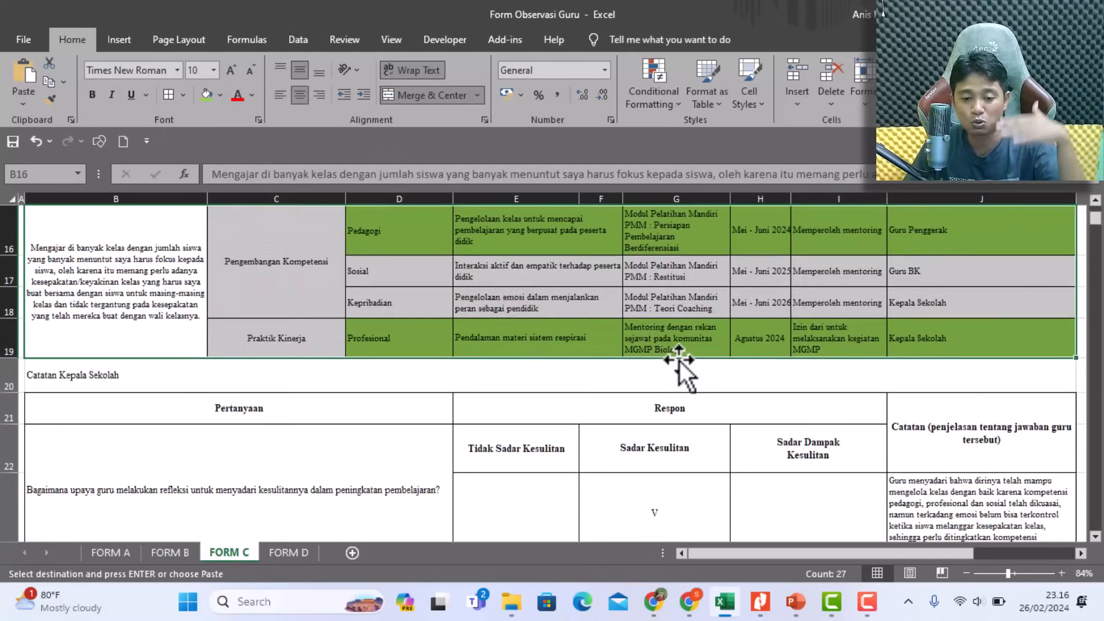
{"action": "scroll", "coordinate": [678, 361], "scroll_direction": "down", "scroll_amount": 2}
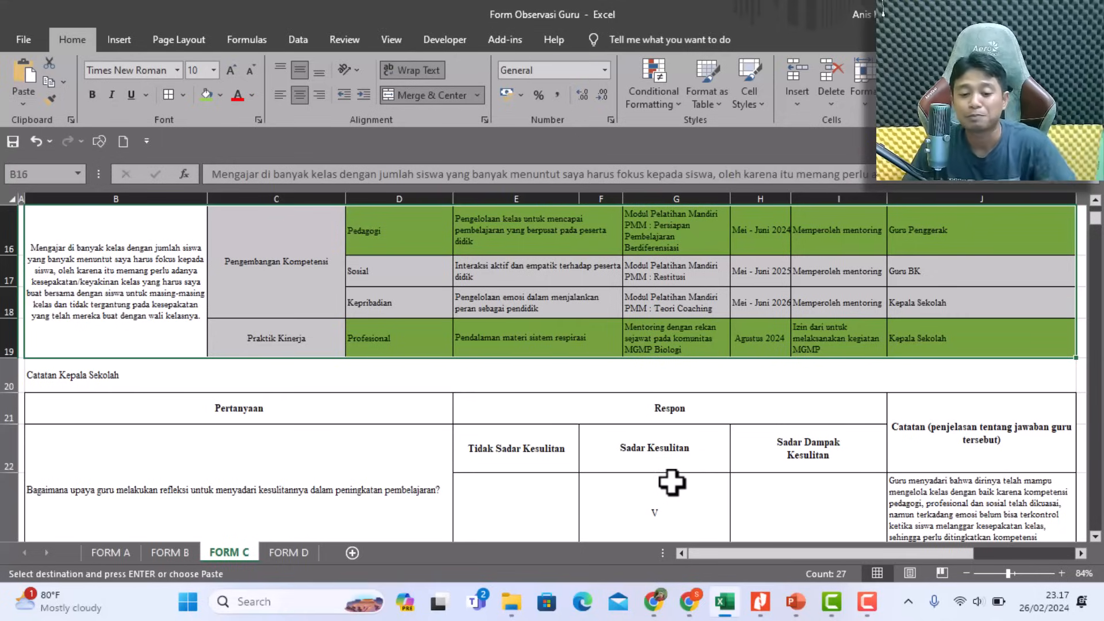
{"action": "scroll", "coordinate": [678, 472], "scroll_direction": "up", "scroll_amount": 1}
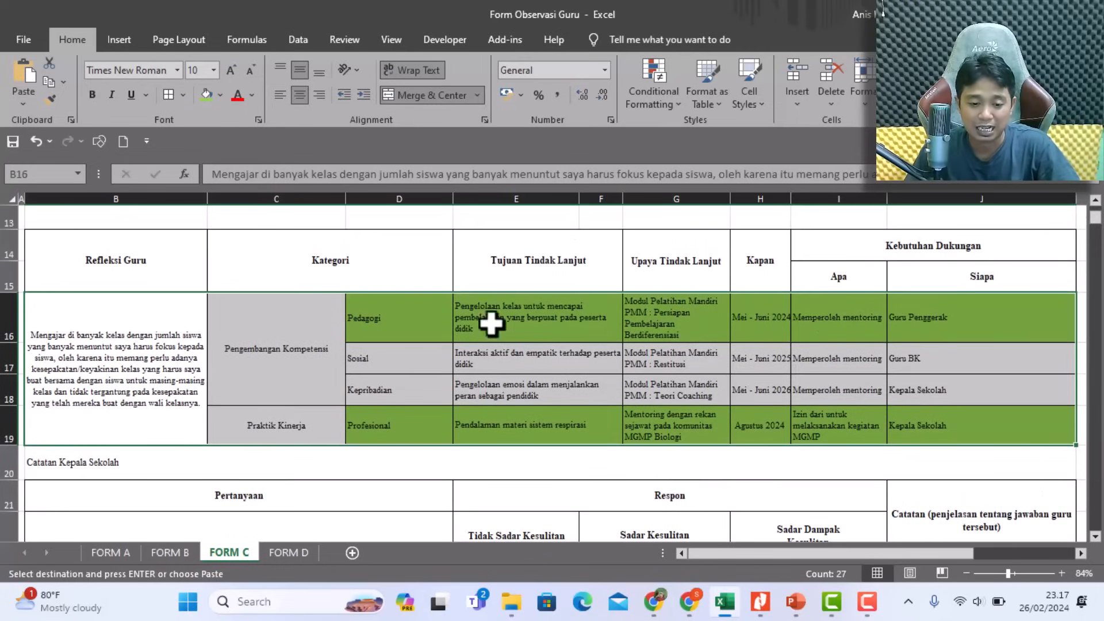
Compare the Pedagogi goal in FORM C with the ticked goal and its Pelatihan Mandiri module in the Chrome form, then return to Excel.
{"action": "mouse_move", "coordinate": [666, 609]}
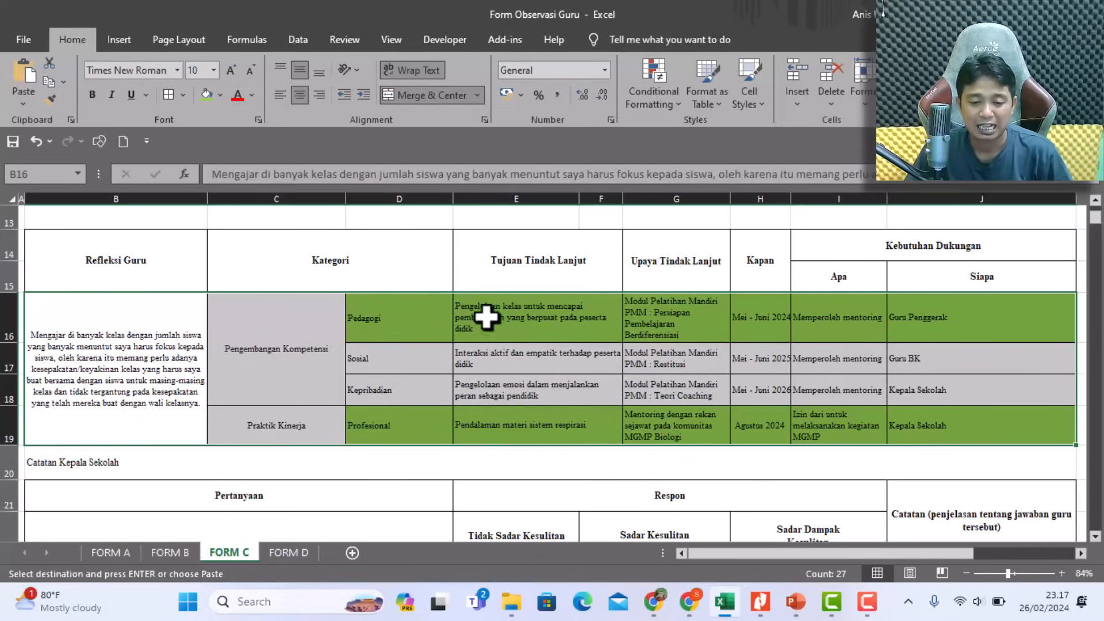
{"action": "left_click", "coordinate": [513, 313]}
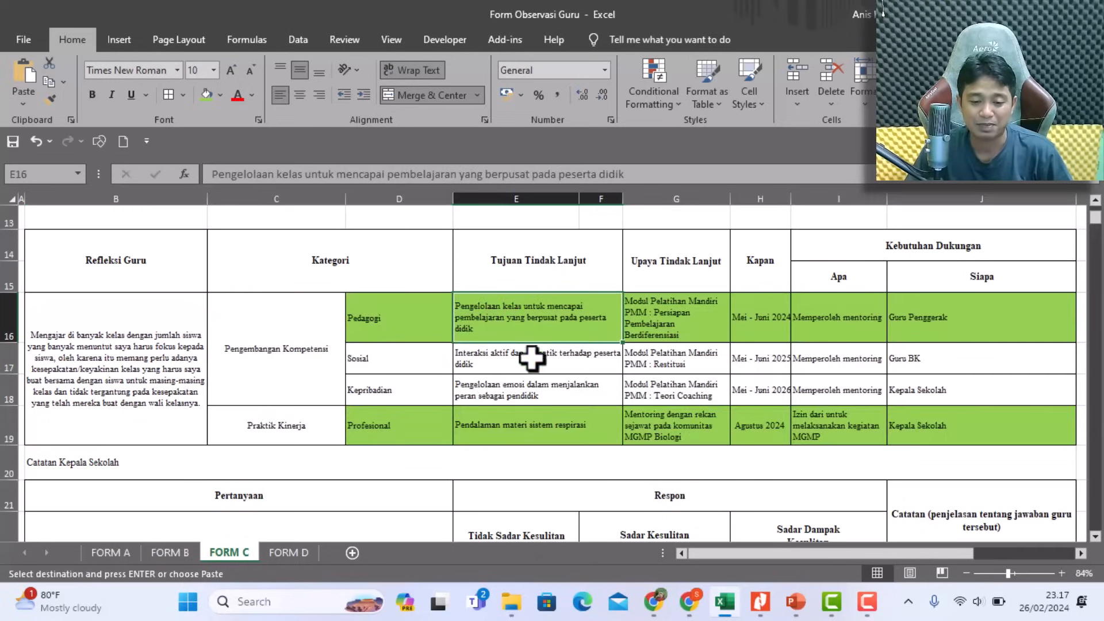
{"action": "left_click", "coordinate": [653, 602]}
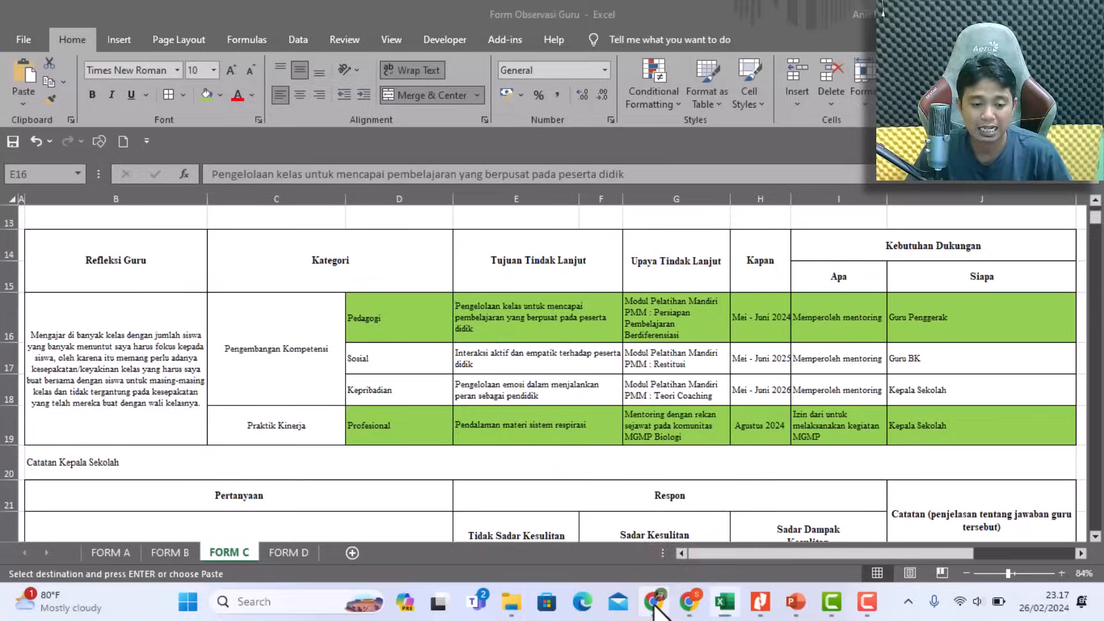
{"action": "scroll", "coordinate": [345, 251], "scroll_direction": "up", "scroll_amount": 3}
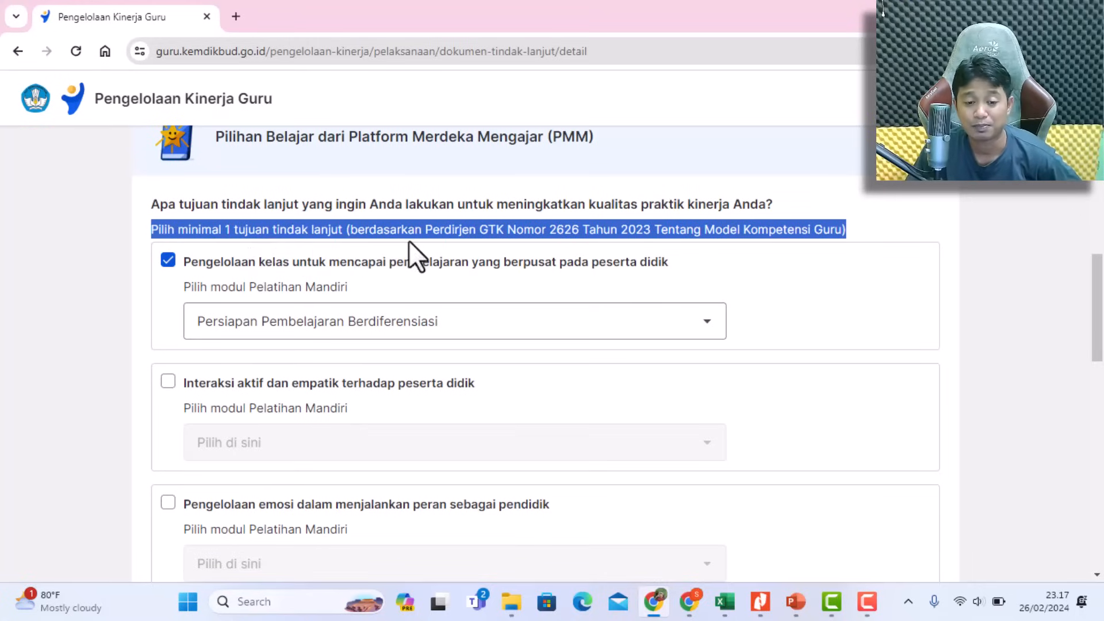
{"action": "left_click", "coordinate": [723, 603]}
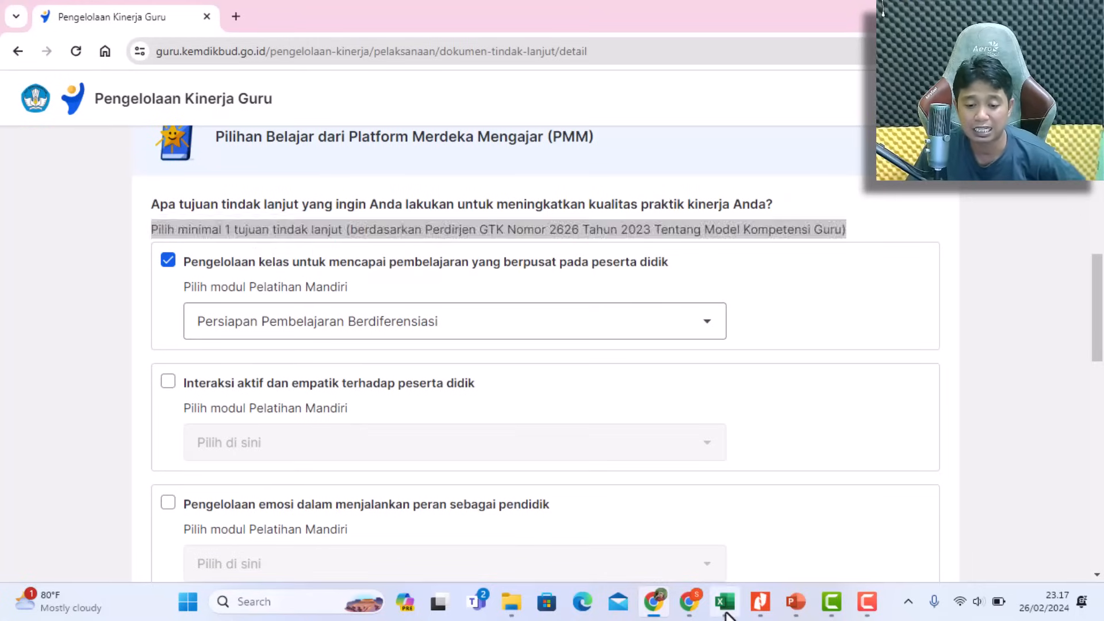
{"action": "left_click_drag", "start_coordinate": [389, 316], "coordinate": [838, 315]}
Examine the goals and PMM modules of the Sosial and Kepribadian rows in FORM C, and select the Pedagogi row through Siapa.
{"action": "left_click", "coordinate": [380, 349]}
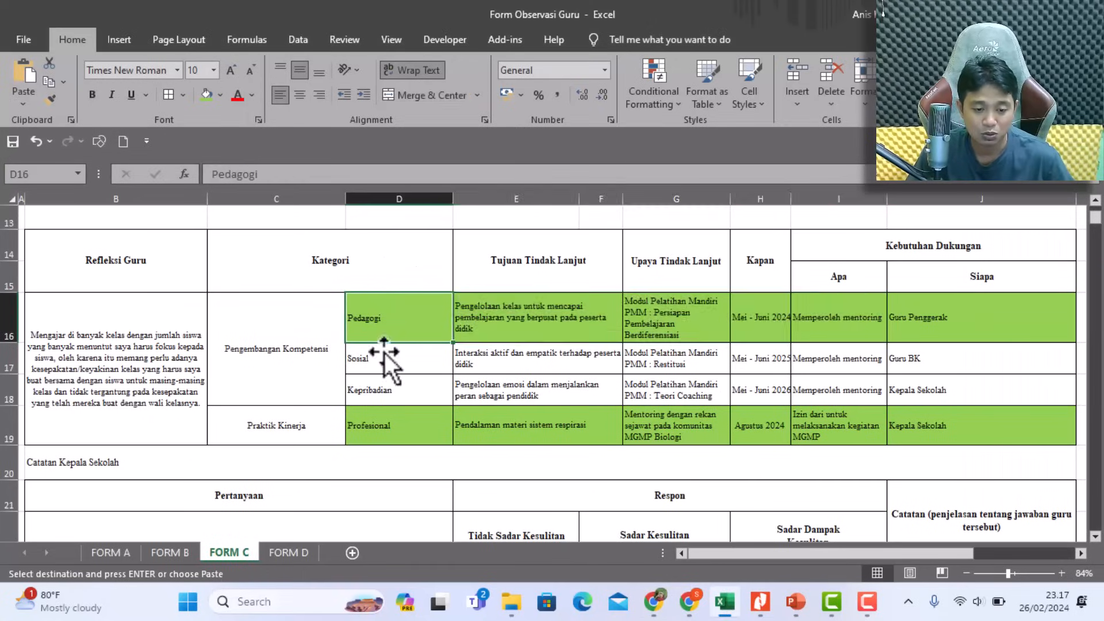
{"action": "left_click", "coordinate": [390, 394]}
{"action": "left_click", "coordinate": [493, 357]}
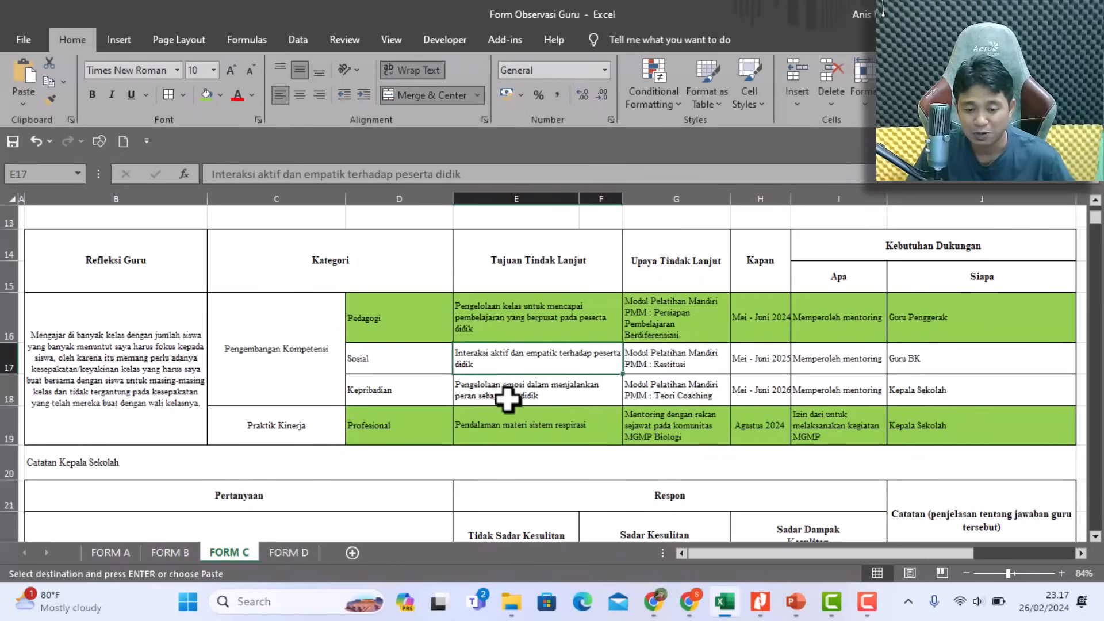
{"action": "left_click", "coordinate": [507, 399]}
{"action": "left_click", "coordinate": [647, 358]}
{"action": "left_click", "coordinate": [656, 394]}
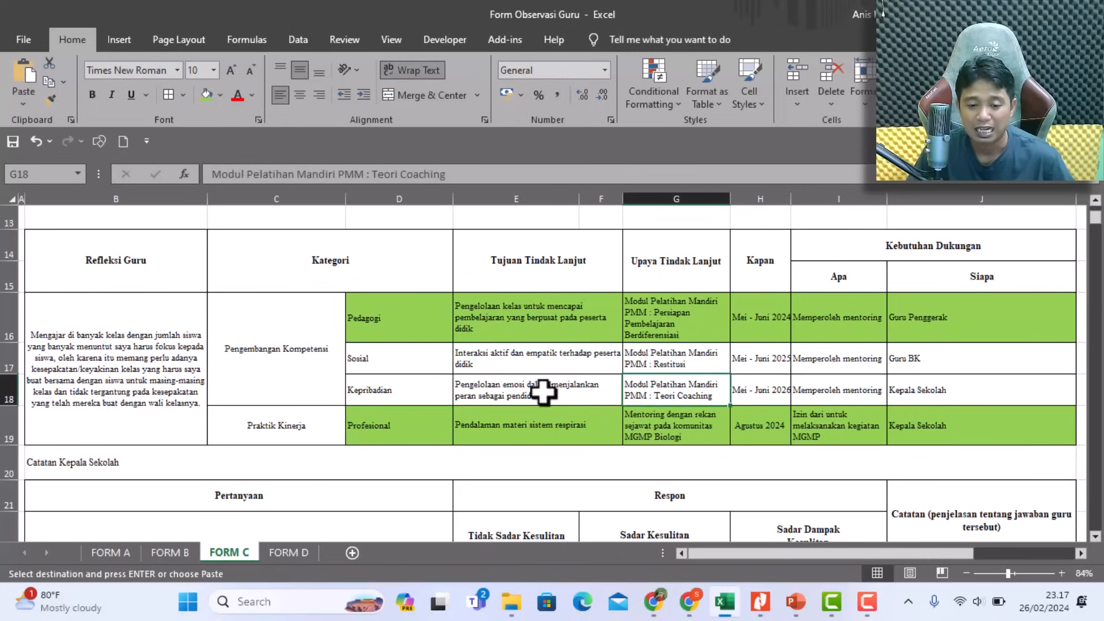
{"action": "left_click", "coordinate": [541, 391]}
{"action": "left_click_drag", "start_coordinate": [389, 322], "coordinate": [927, 316]}
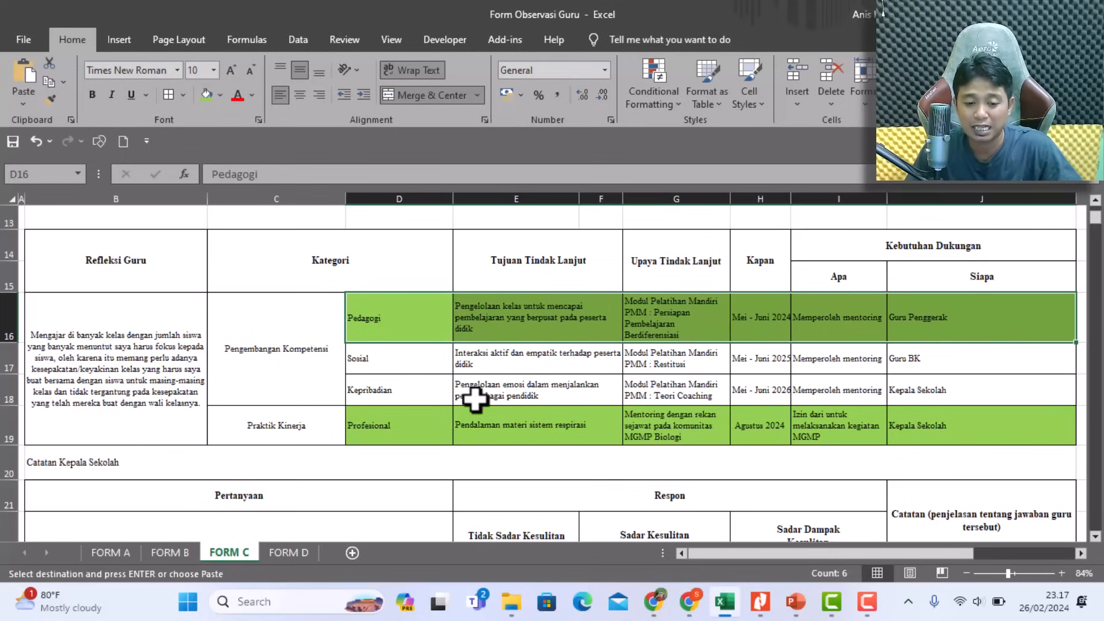
{"action": "left_click_drag", "start_coordinate": [429, 320], "coordinate": [957, 330]}
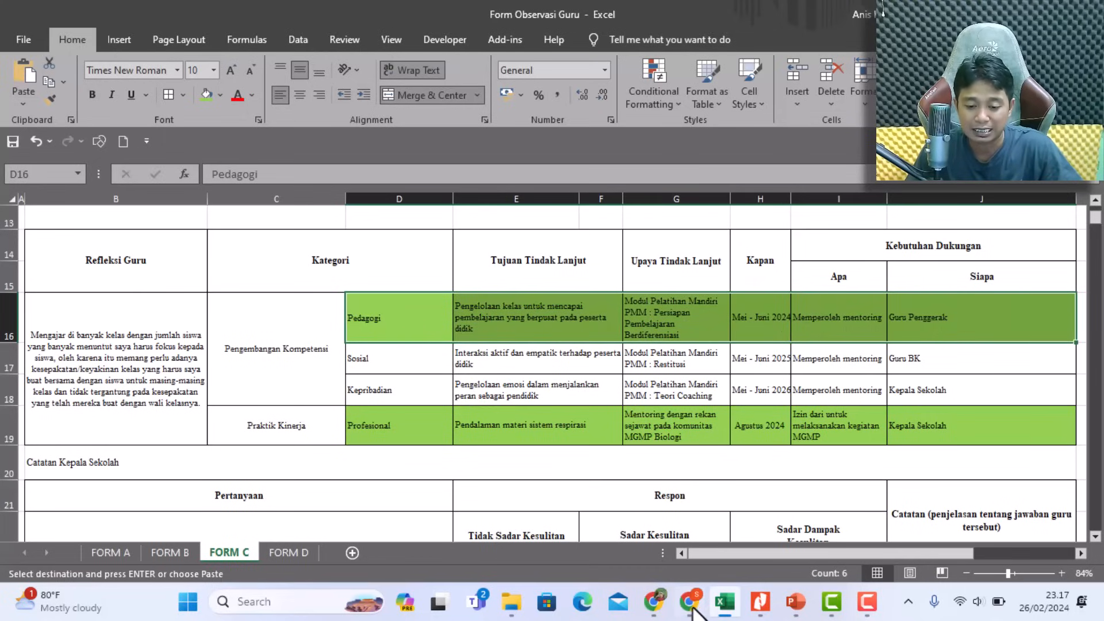
Switch to the Chrome form and review the PMM section's three follow-up goals, their Pelatihan Mandiri modules and the follow-up period.
{"action": "mouse_move", "coordinate": [692, 611]}
{"action": "left_click", "coordinate": [654, 603]}
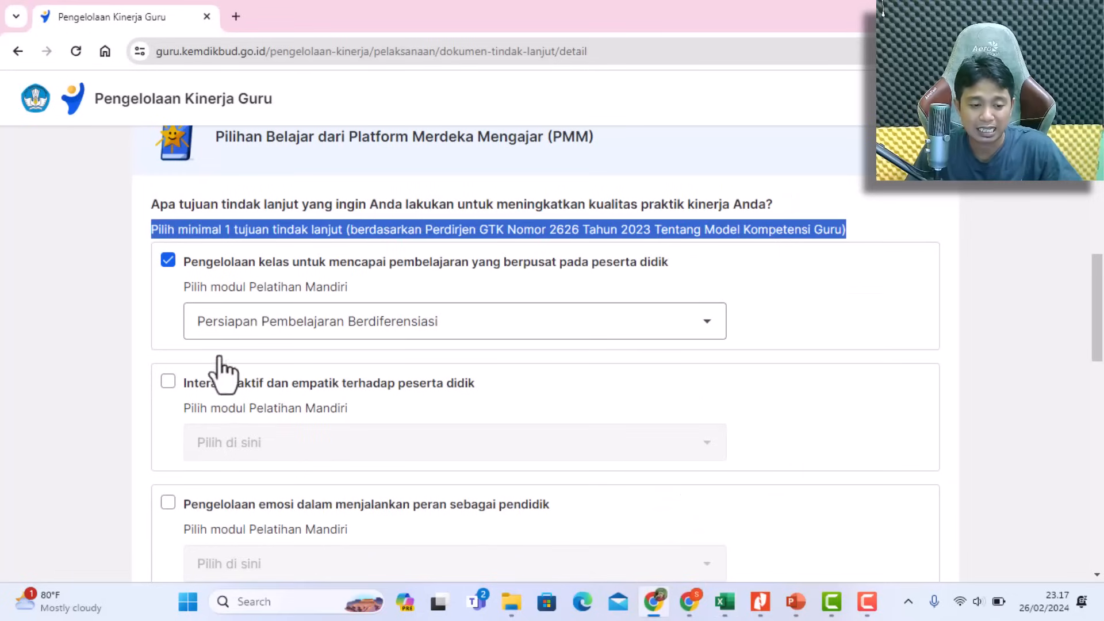
{"action": "scroll", "coordinate": [181, 442], "scroll_direction": "down", "scroll_amount": 4}
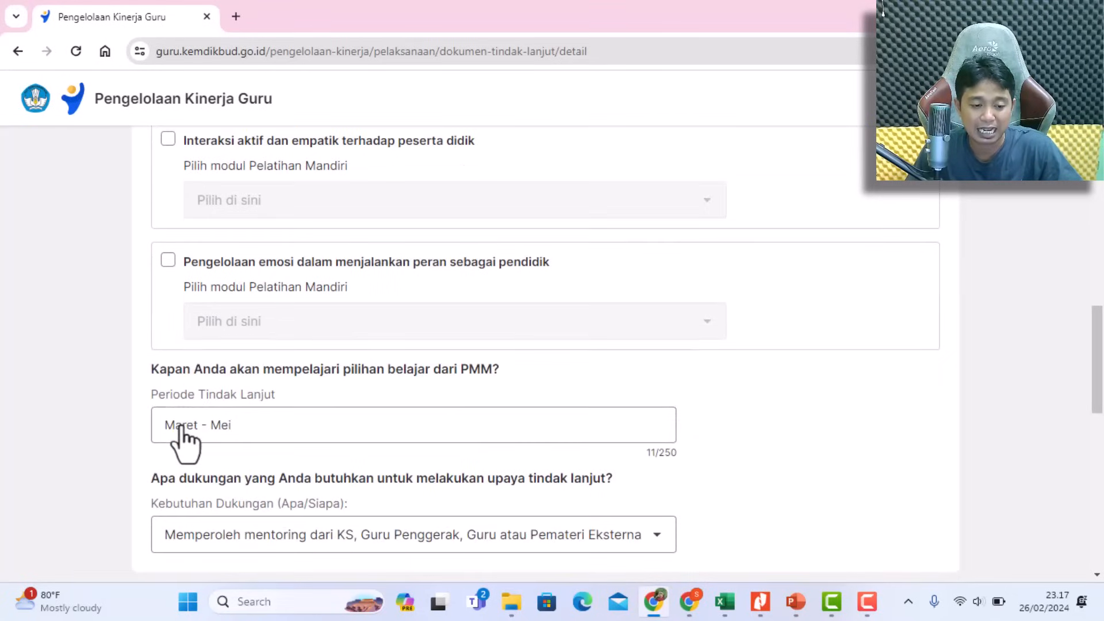
{"action": "scroll", "coordinate": [185, 438], "scroll_direction": "up", "scroll_amount": 6}
{"action": "scroll", "coordinate": [190, 402], "scroll_direction": "down", "scroll_amount": 3}
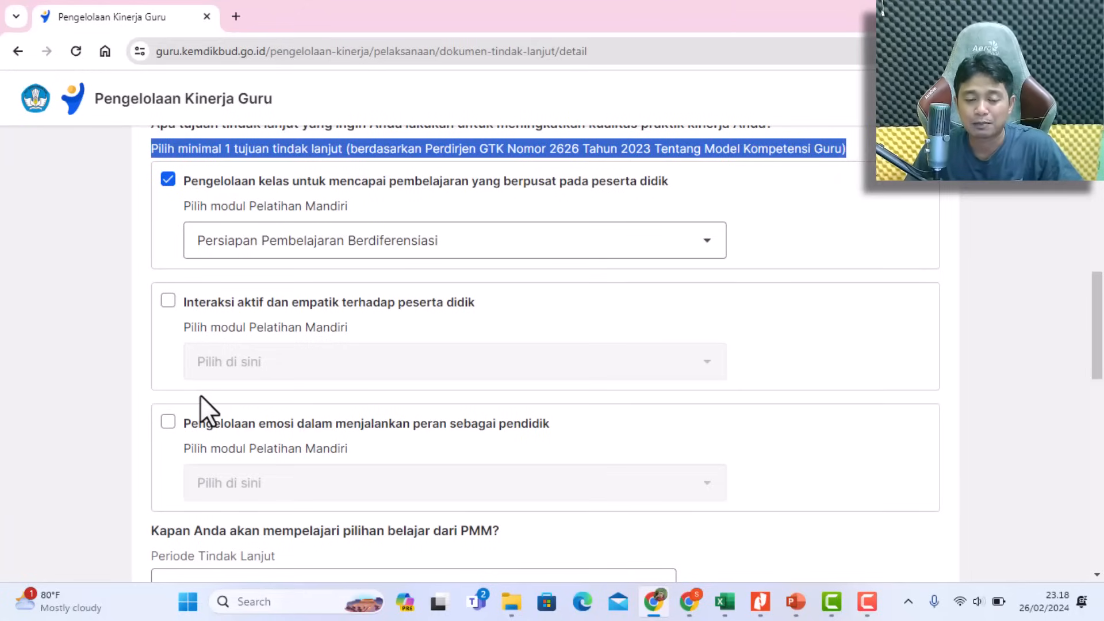
{"action": "scroll", "coordinate": [297, 431], "scroll_direction": "up", "scroll_amount": 4}
{"action": "scroll", "coordinate": [297, 431], "scroll_direction": "up", "scroll_amount": 1}
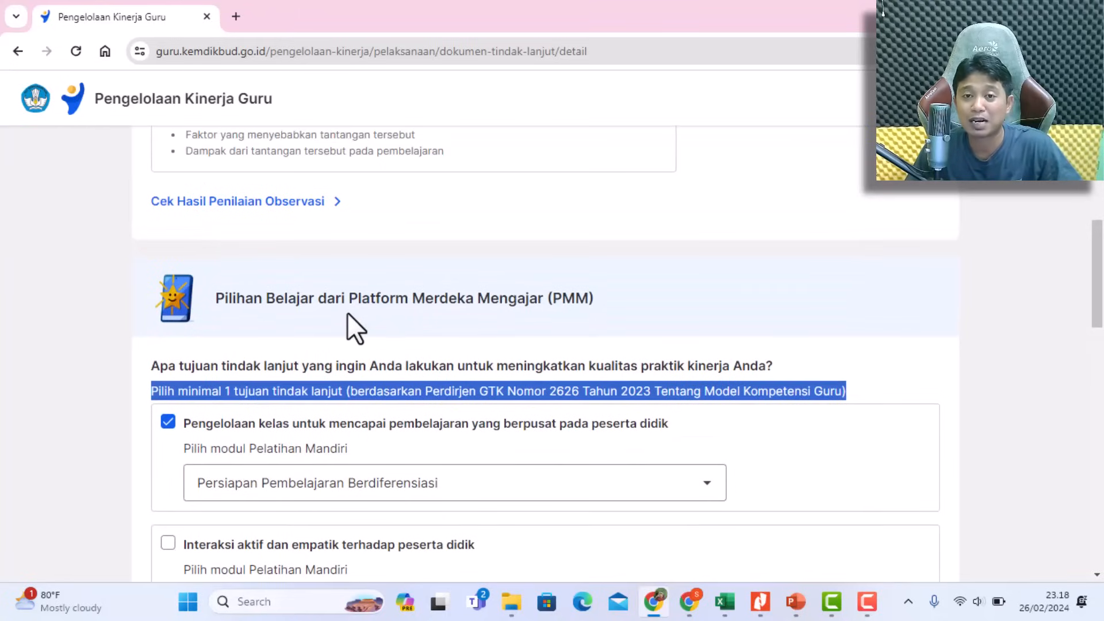
{"action": "scroll", "coordinate": [365, 331], "scroll_direction": "down", "scroll_amount": 6}
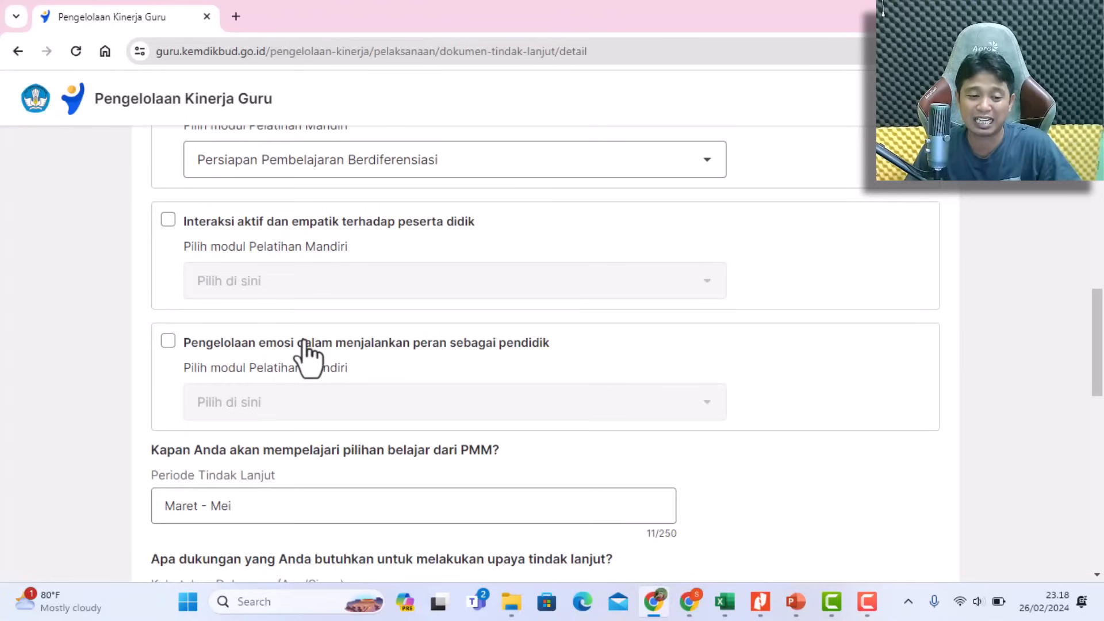
{"action": "scroll", "coordinate": [304, 344], "scroll_direction": "up", "scroll_amount": 2}
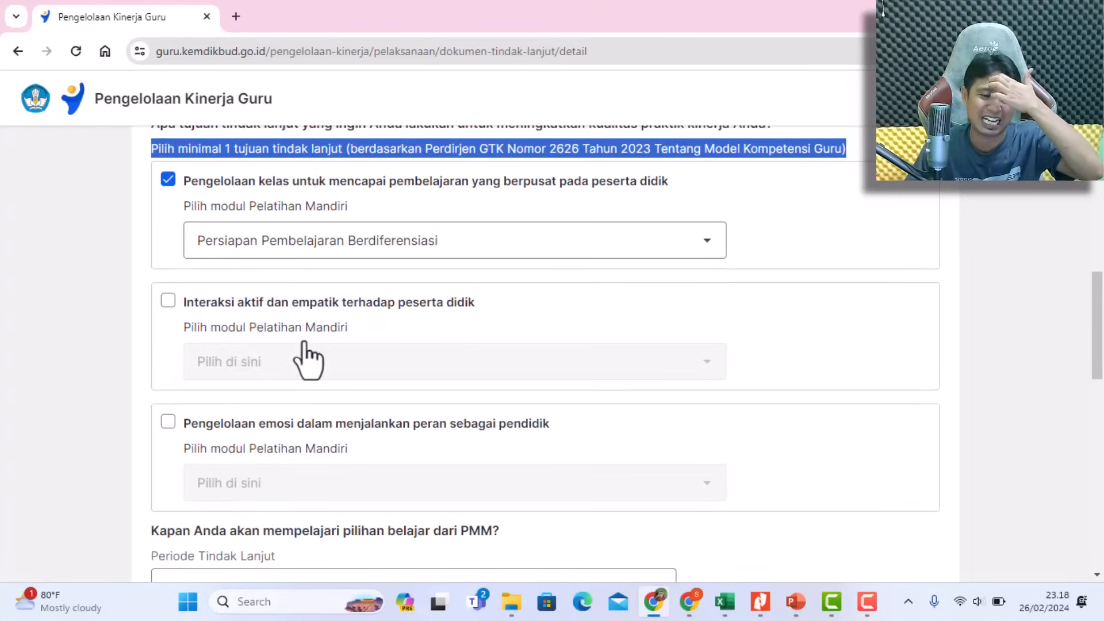
Check the Pedagogi row in Excel, then choose Persiapan Pembelajaran Berdiferensiasi as the ticked goal's Pelatihan Mandiri module in the Chrome form.
{"action": "left_click", "coordinate": [725, 601]}
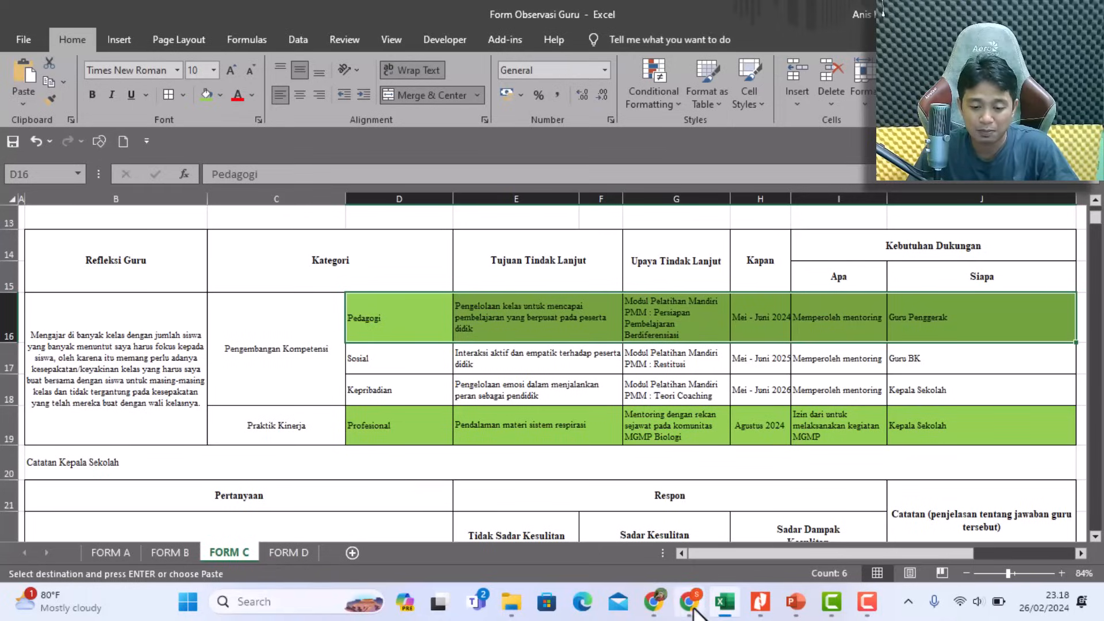
{"action": "left_click", "coordinate": [654, 609]}
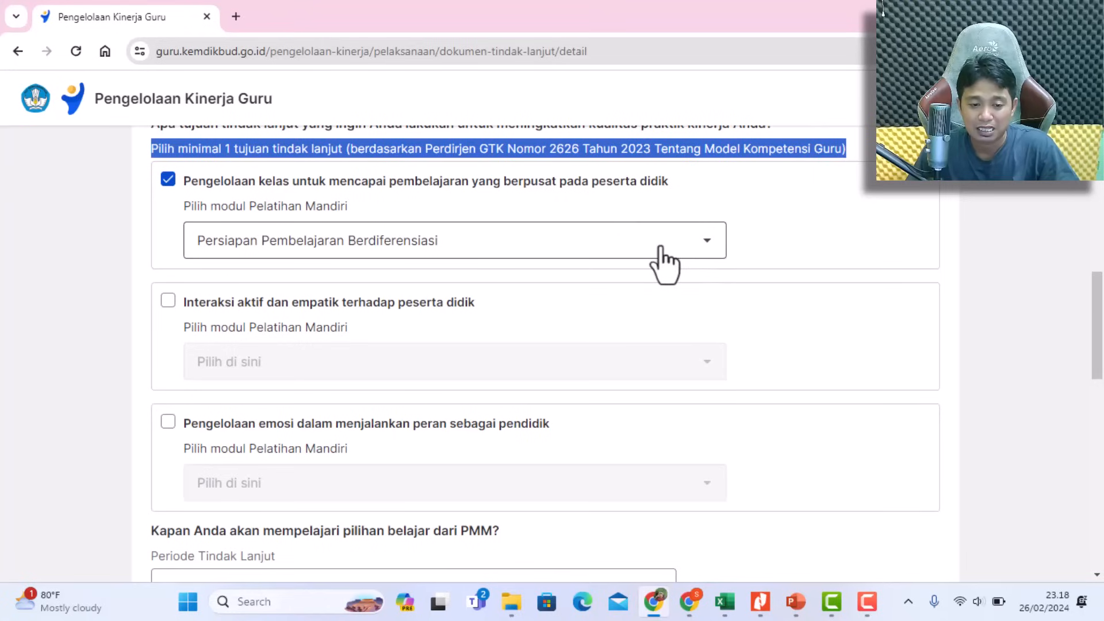
{"action": "left_click", "coordinate": [703, 244]}
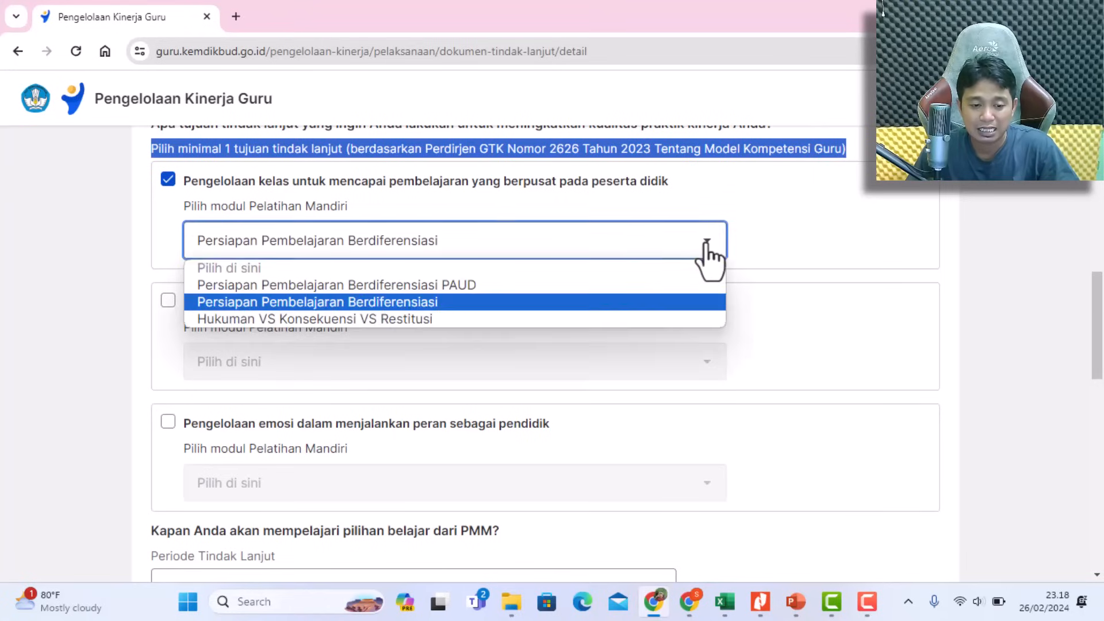
{"action": "left_click", "coordinate": [428, 302]}
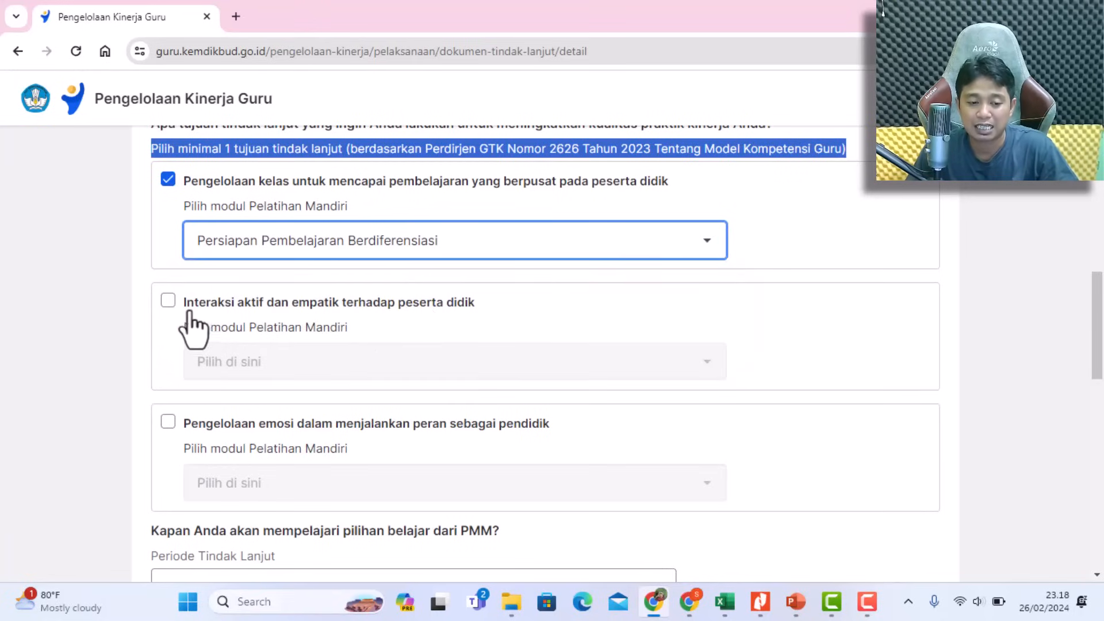
Compare the PMM Periode Tindak Lanjut field with the Kapan column of FORM C in Excel, then return to the Chrome form.
{"action": "scroll", "coordinate": [193, 327], "scroll_direction": "down", "scroll_amount": 4}
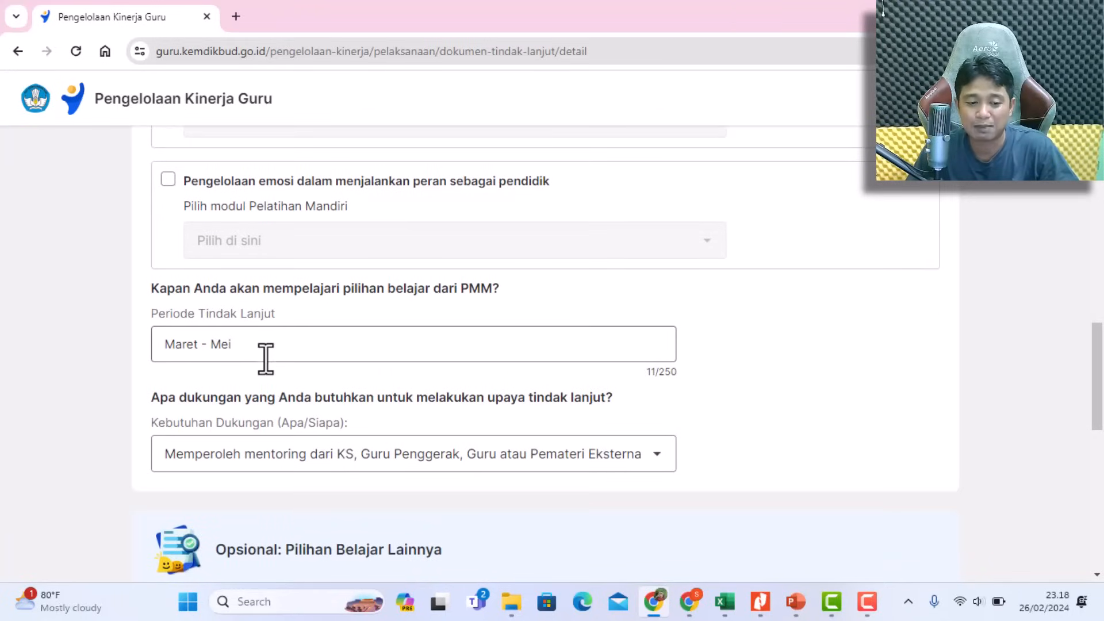
{"action": "left_click", "coordinate": [724, 602]}
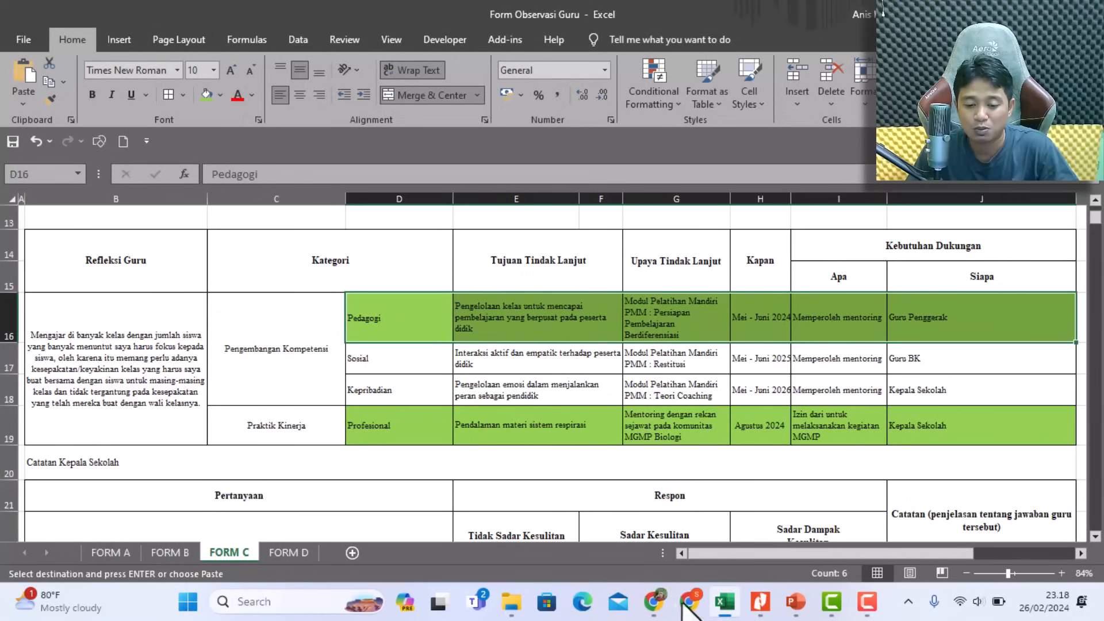
{"action": "mouse_move", "coordinate": [726, 605]}
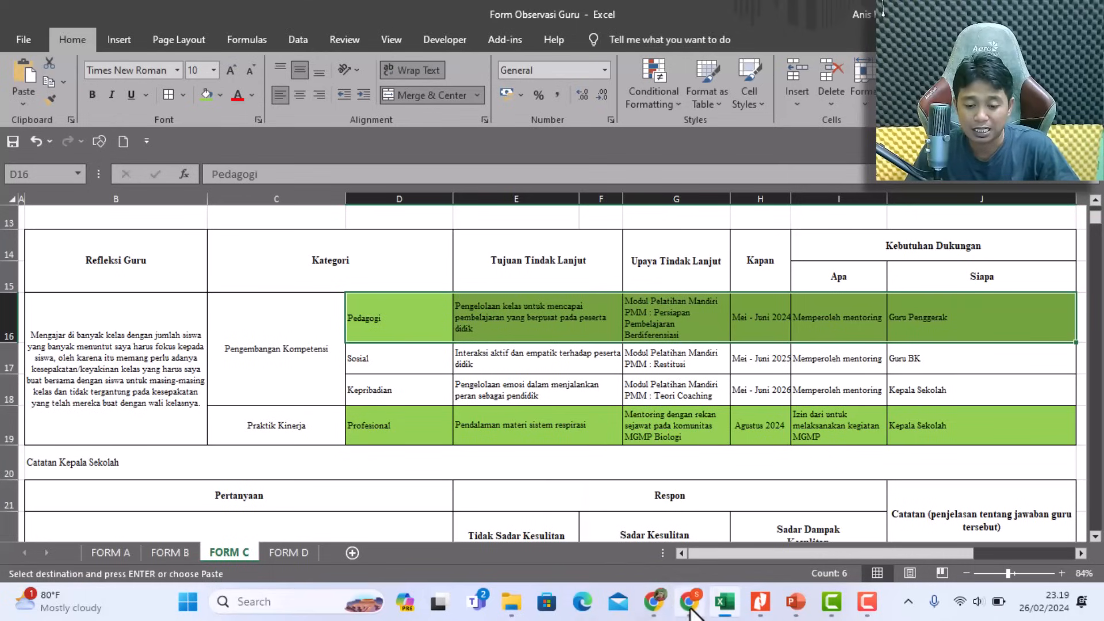
{"action": "left_click", "coordinate": [660, 605]}
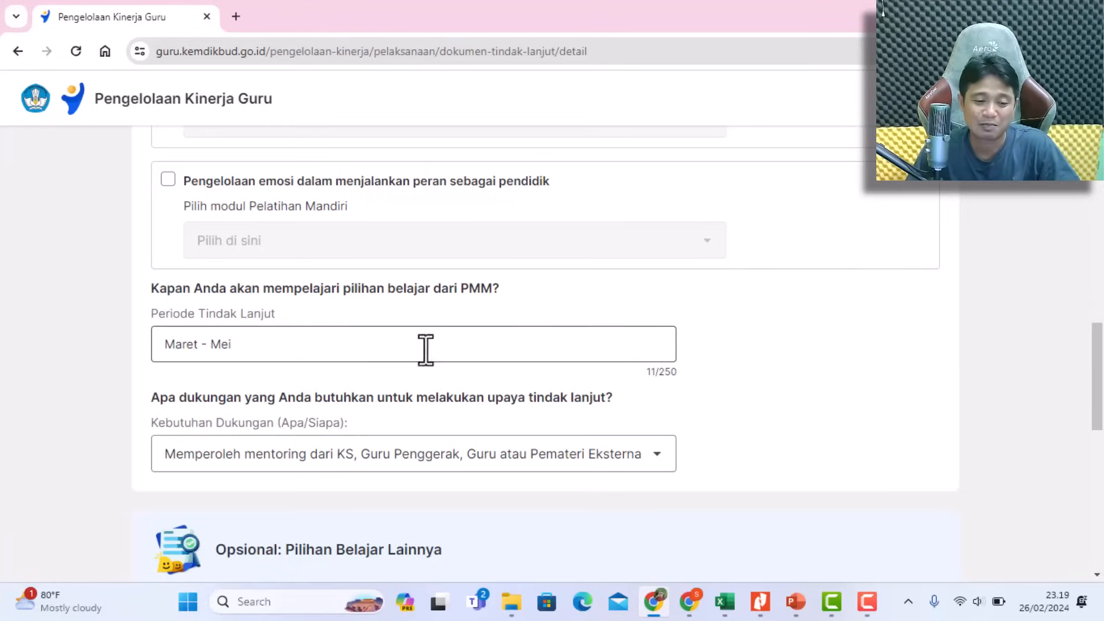
View the PMM Kebutuhan Dukungan options, then switch to Excel and examine the Apa and Siapa entries of the Pedagogi row in FORM C.
{"action": "scroll", "coordinate": [628, 308], "scroll_direction": "down", "scroll_amount": 1}
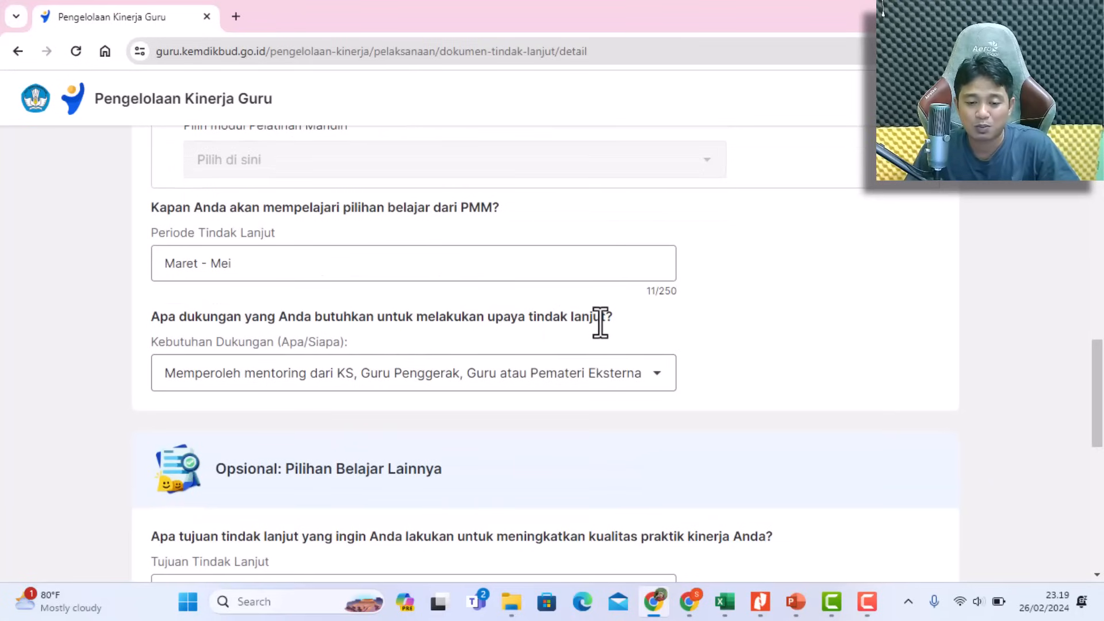
{"action": "left_click", "coordinate": [656, 377]}
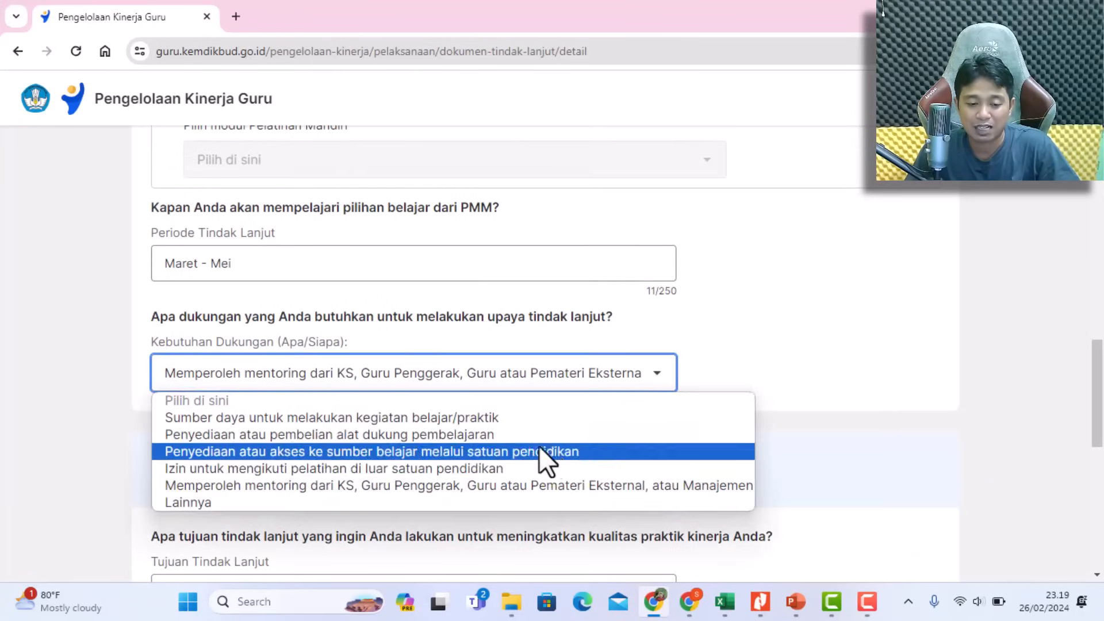
{"action": "left_click", "coordinate": [724, 601]}
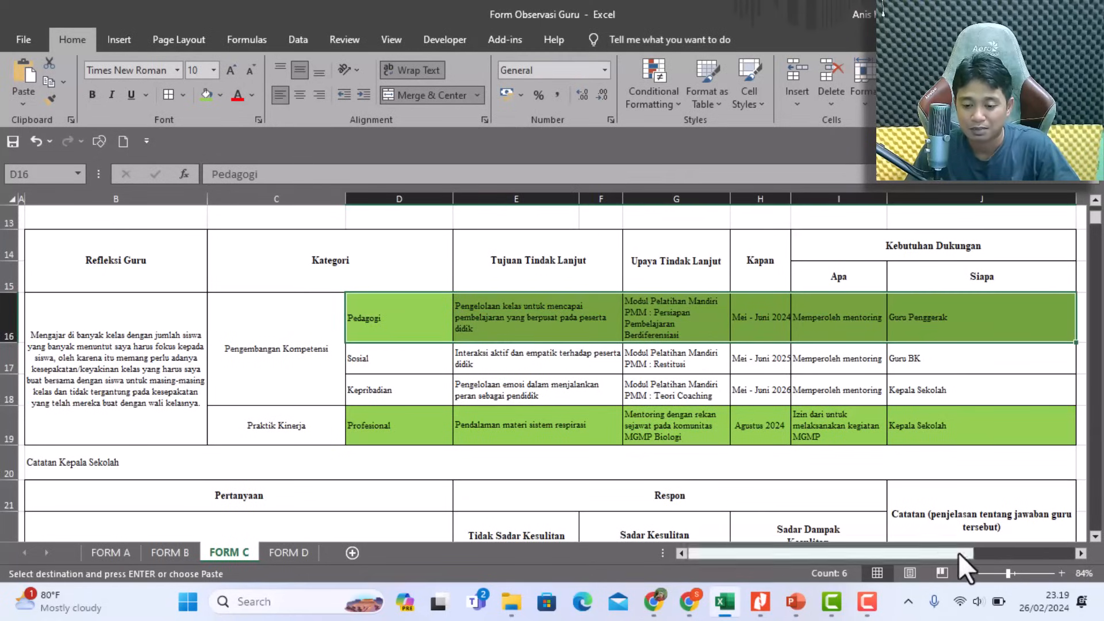
{"action": "left_click", "coordinate": [1076, 554]}
{"action": "left_click", "coordinate": [1076, 553]}
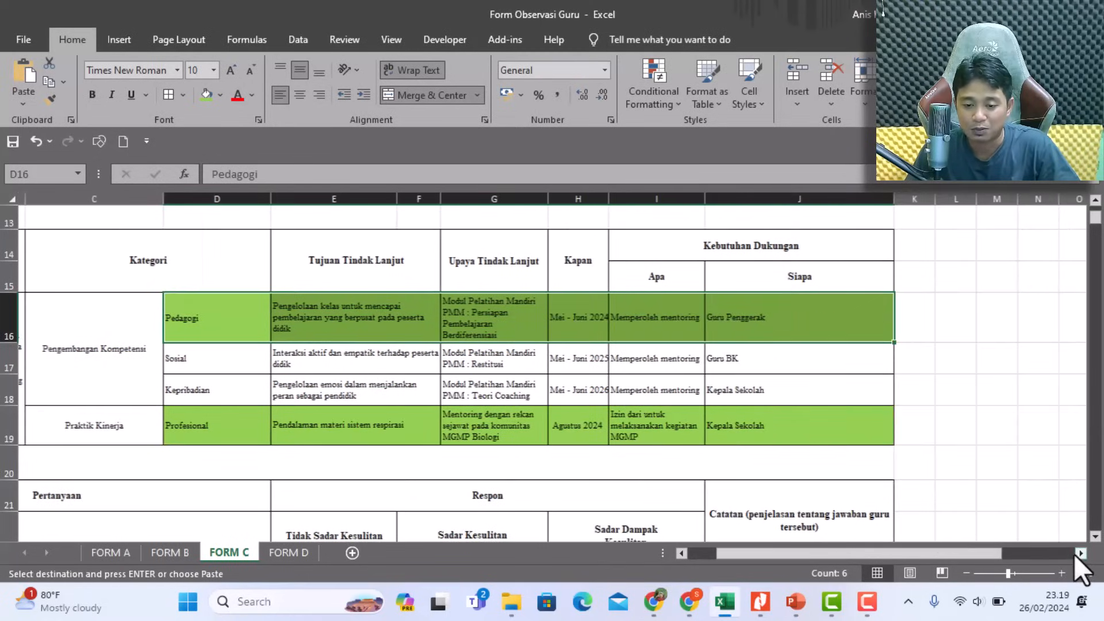
{"action": "left_click", "coordinate": [651, 281]}
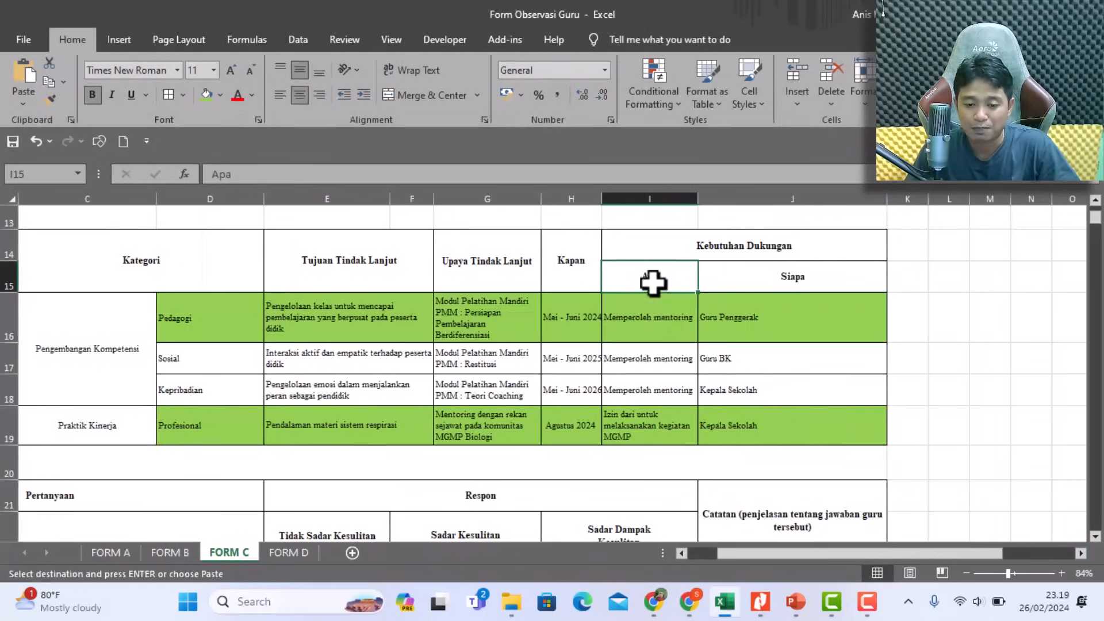
{"action": "left_click", "coordinate": [656, 326]}
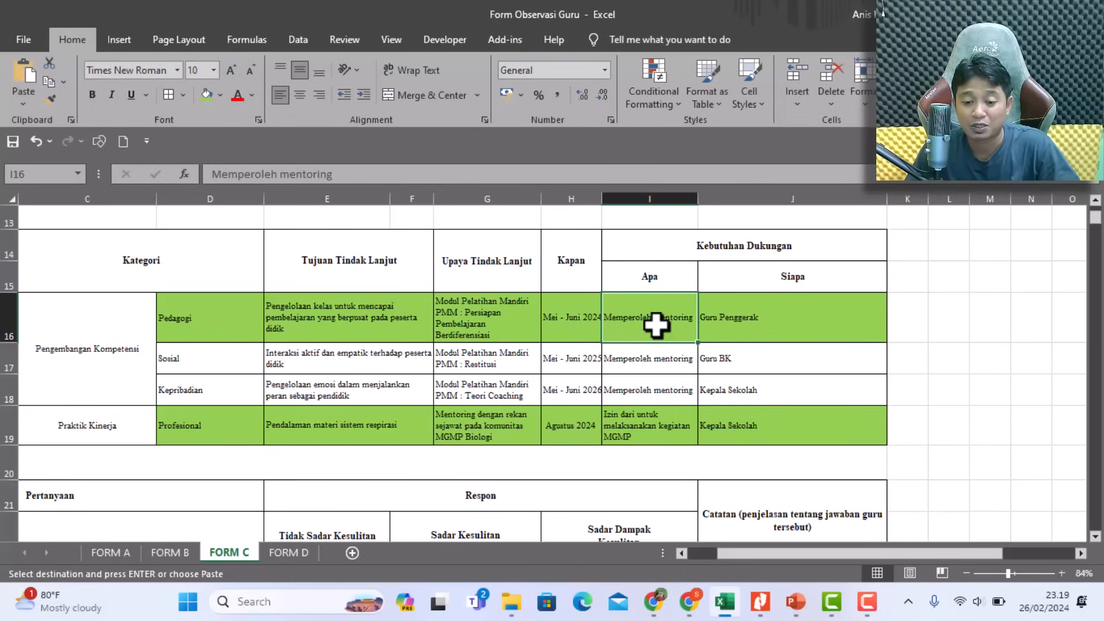
{"action": "left_click", "coordinate": [782, 280]}
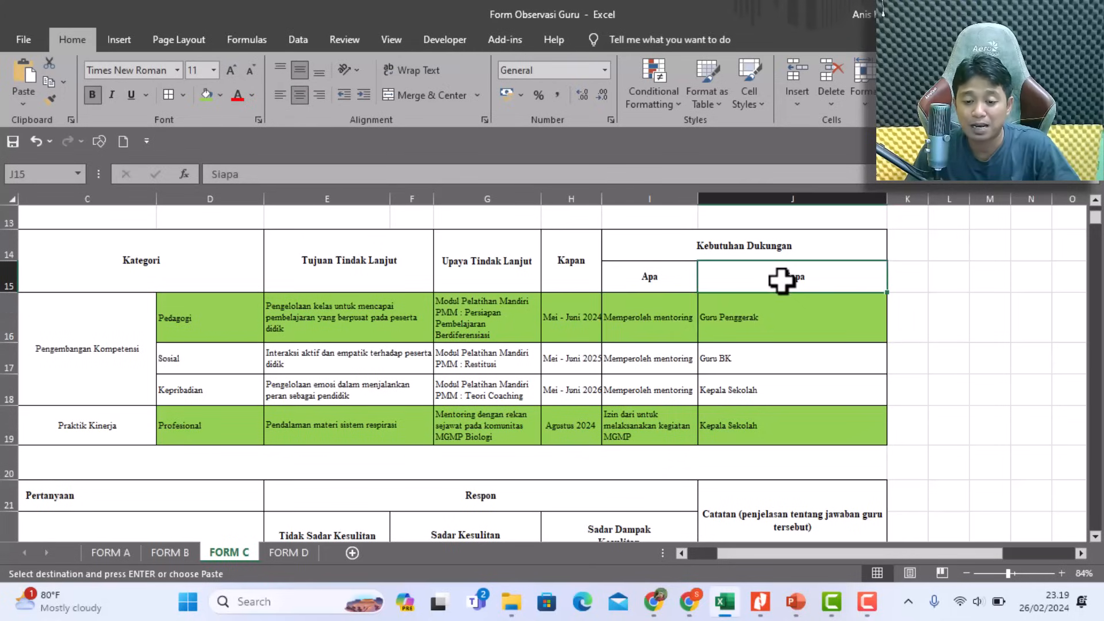
{"action": "left_click", "coordinate": [766, 325]}
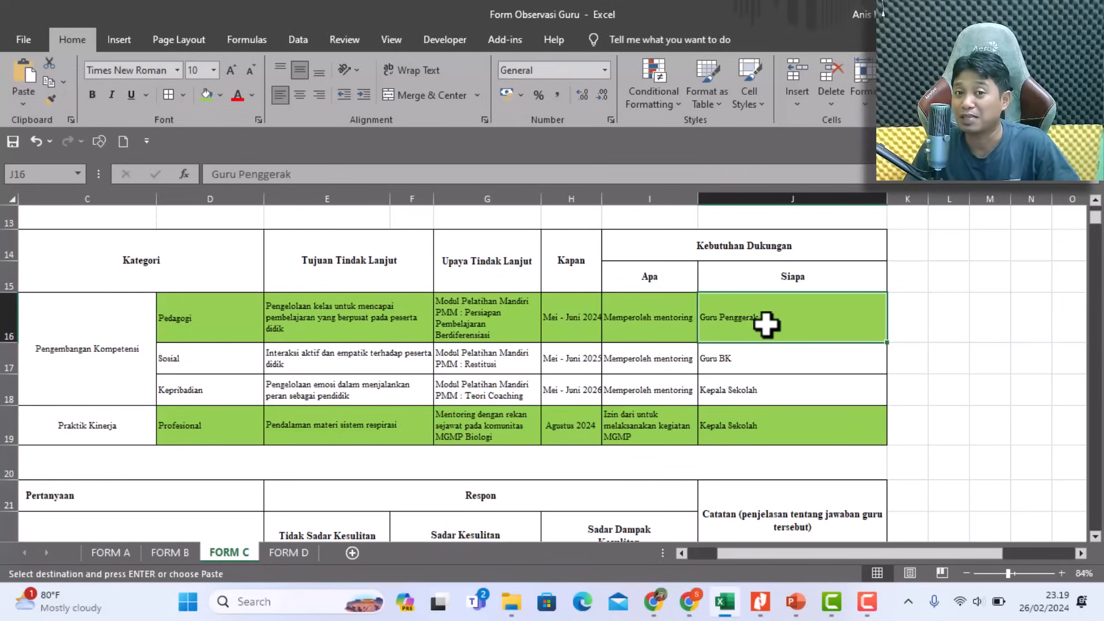
{"action": "left_click", "coordinate": [653, 320]}
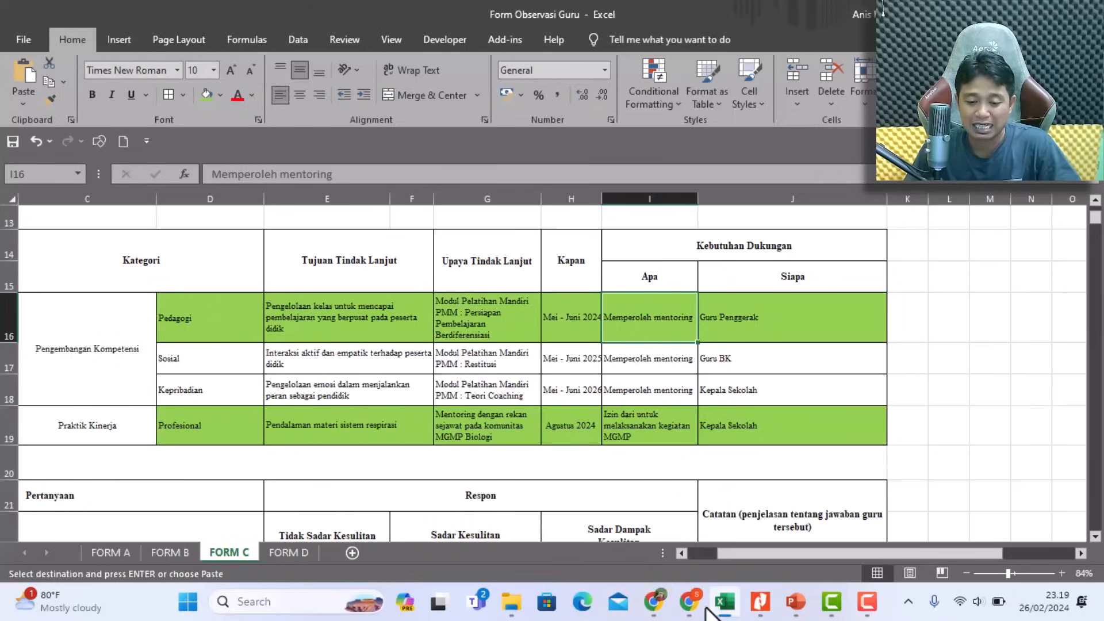
Return to the Chrome form and set the PMM Kebutuhan Dukungan to the option for mentoring from KS, Guru Penggerak, Guru atau Pemateri Eksternal.
{"action": "left_click", "coordinate": [655, 603]}
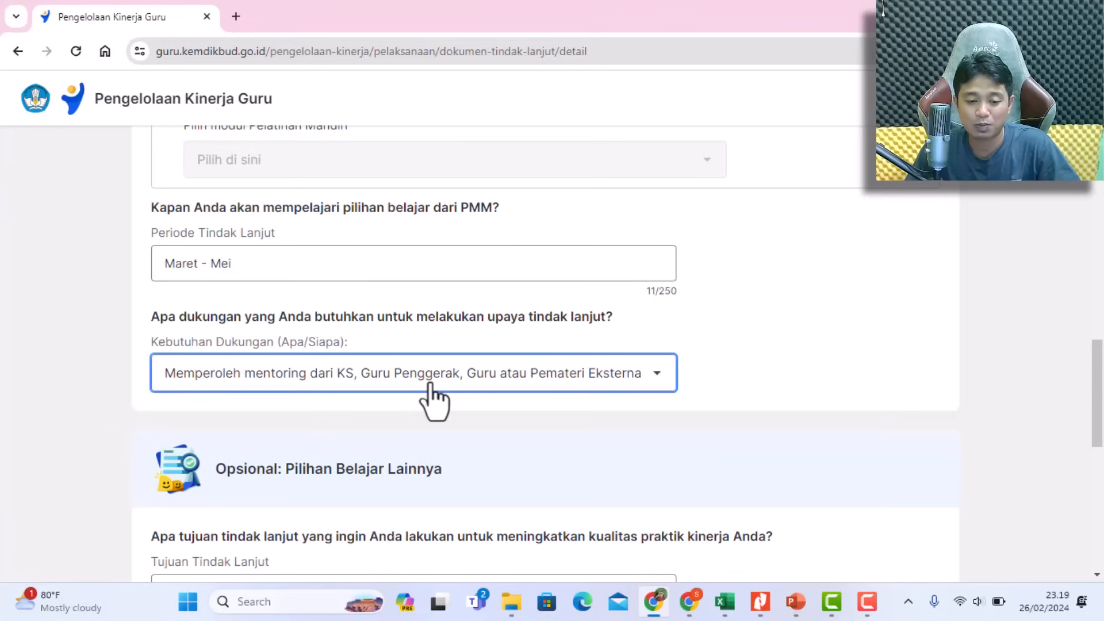
{"action": "left_click", "coordinate": [656, 377]}
{"action": "left_click", "coordinate": [544, 489]}
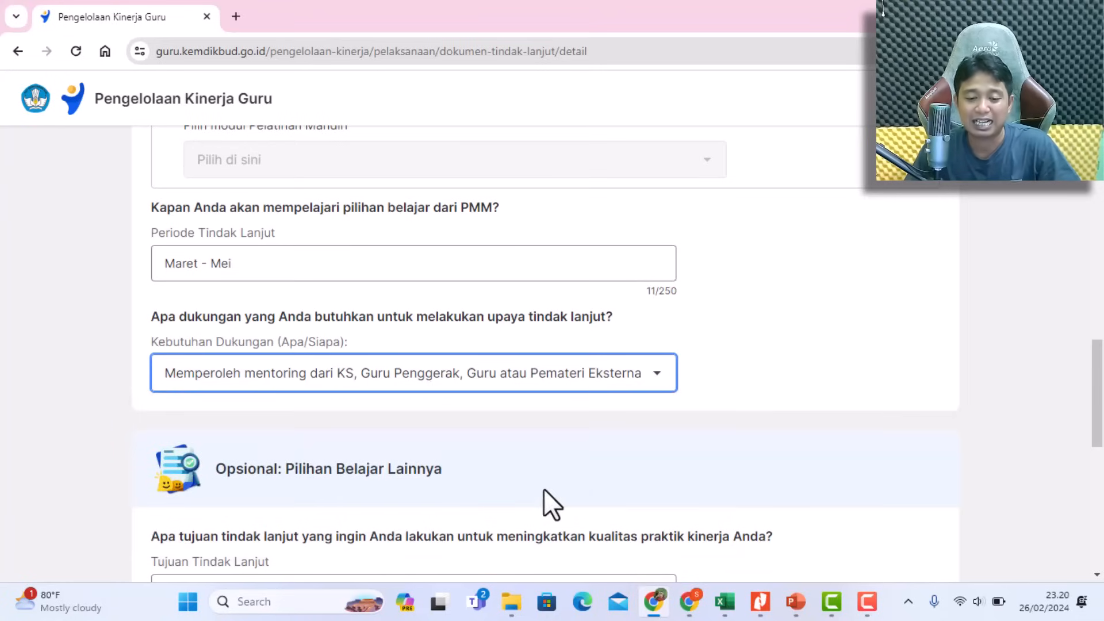
{"action": "left_click", "coordinate": [661, 374]}
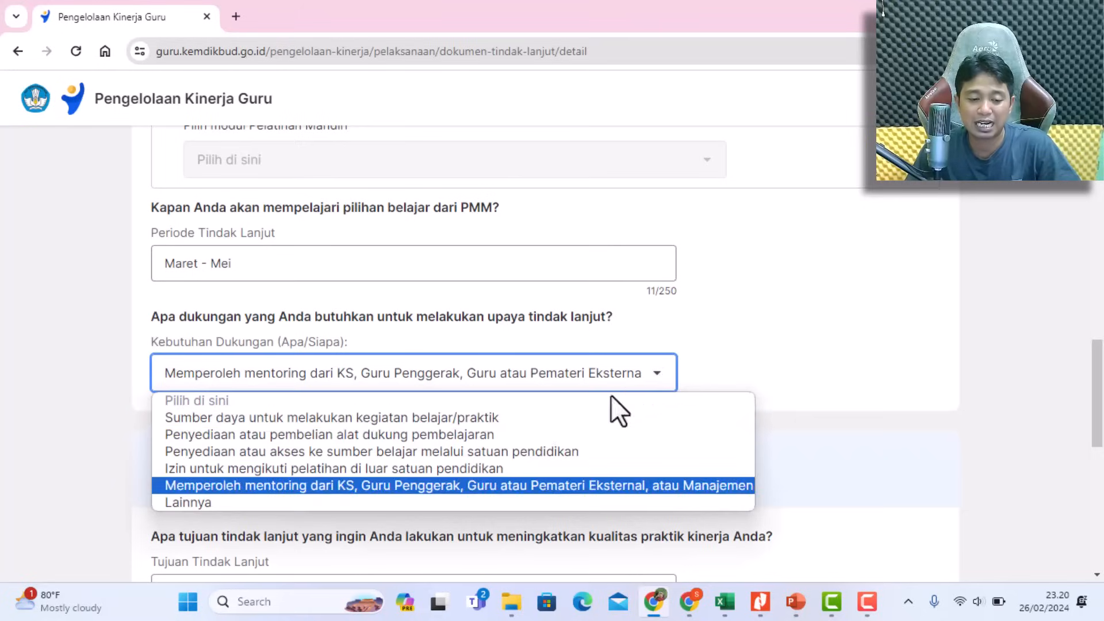
{"action": "left_click", "coordinate": [474, 491]}
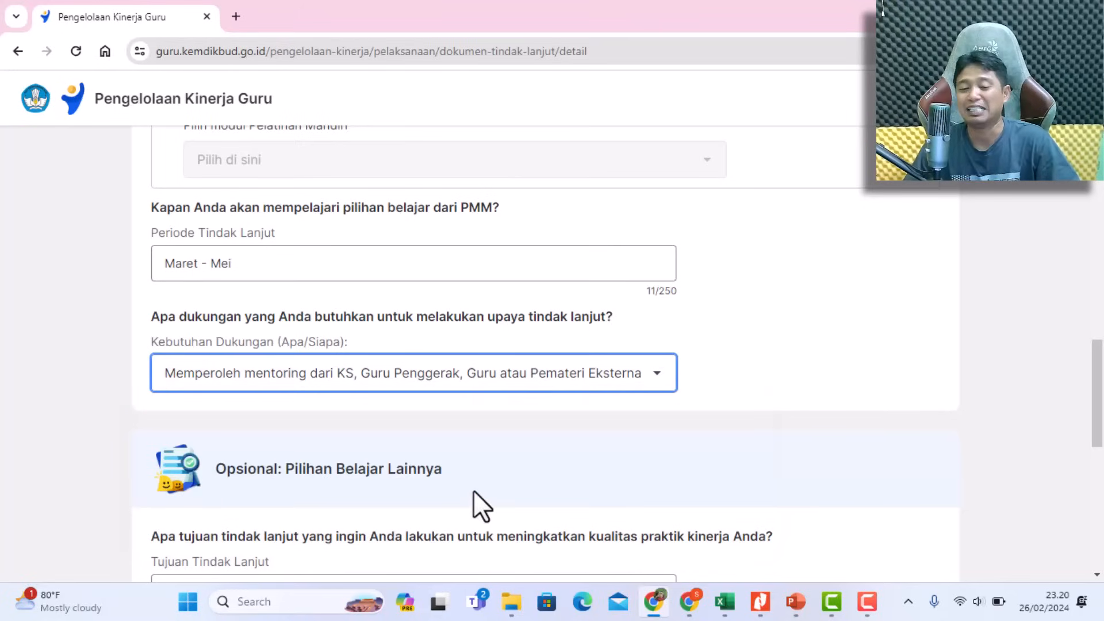
Clear the Tujuan Tindak Lanjut, Upaya Tindak Lanjut and Periode Tindak Lanjut fields in the Opsional: Pilihan Belajar Lainnya section.
{"action": "scroll", "coordinate": [712, 368], "scroll_direction": "up", "scroll_amount": 1}
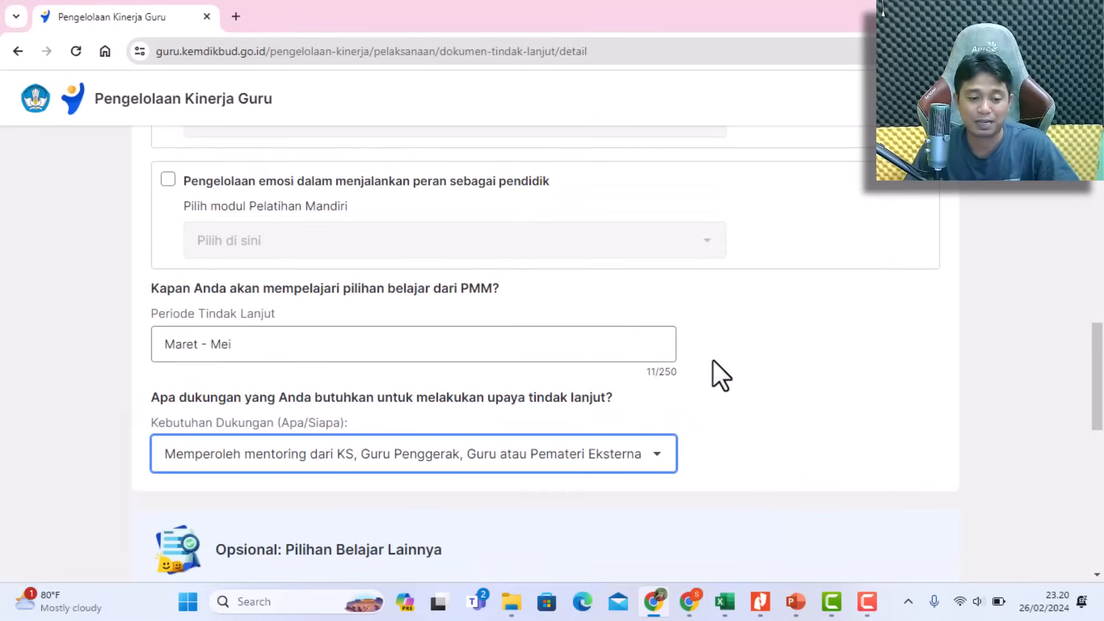
{"action": "scroll", "coordinate": [713, 361], "scroll_direction": "down", "scroll_amount": 4}
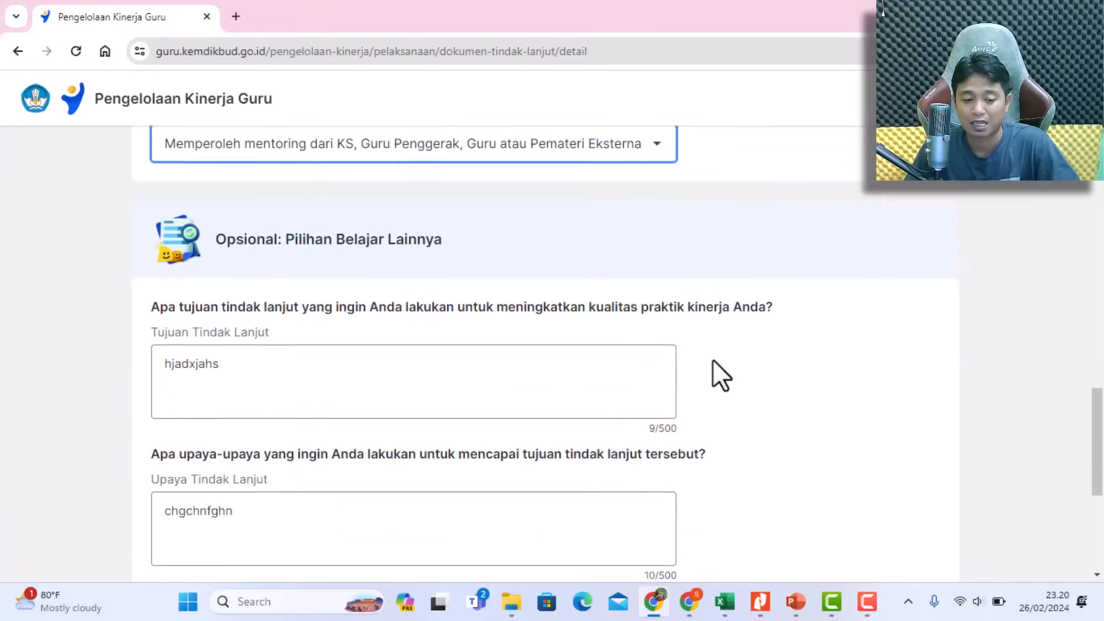
{"action": "scroll", "coordinate": [712, 360], "scroll_direction": "down", "scroll_amount": 1}
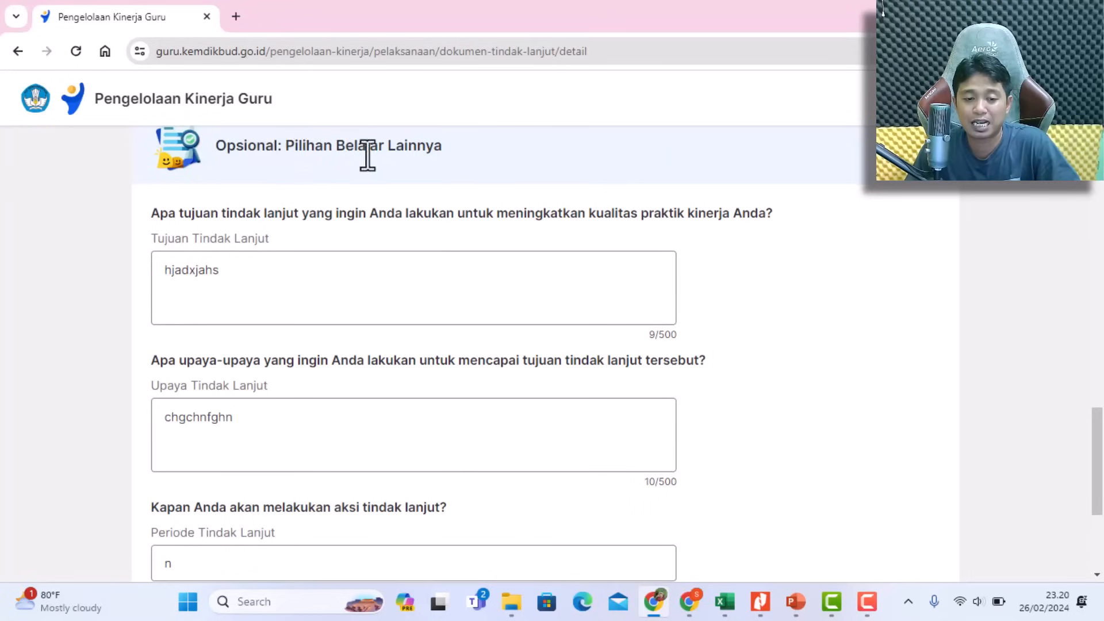
{"action": "scroll", "coordinate": [750, 364], "scroll_direction": "down", "scroll_amount": 4}
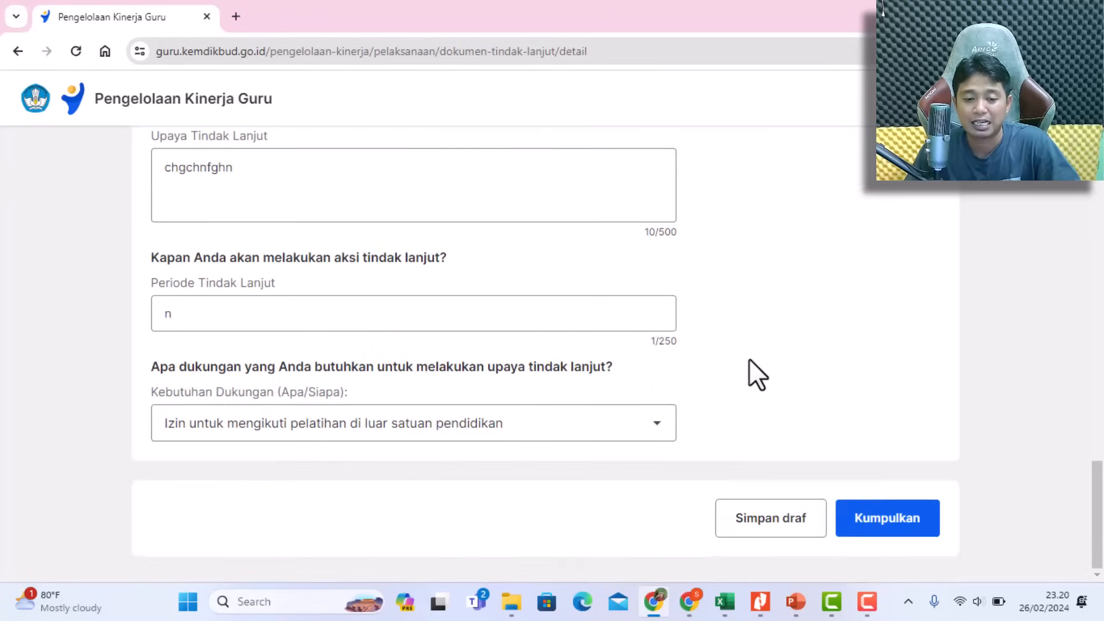
{"action": "scroll", "coordinate": [748, 358], "scroll_direction": "up", "scroll_amount": 5}
{"action": "scroll", "coordinate": [749, 357], "scroll_direction": "down", "scroll_amount": 3}
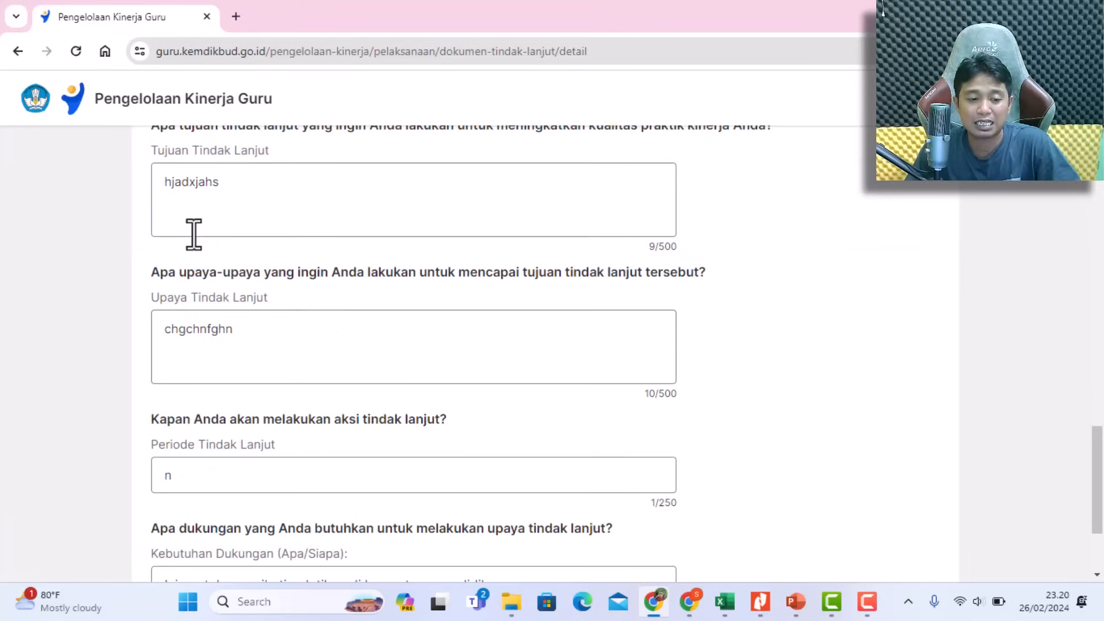
{"action": "left_click_drag", "start_coordinate": [234, 182], "coordinate": [122, 186]}
{"action": "key", "text": "BackSpace"}
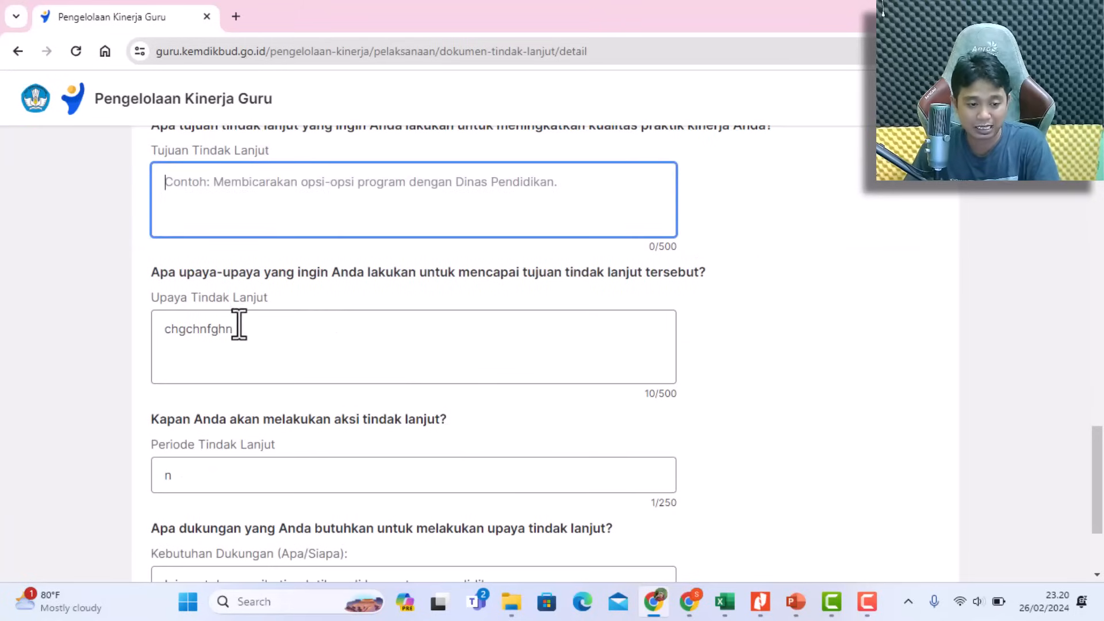
{"action": "left_click_drag", "start_coordinate": [236, 336], "coordinate": [151, 321]}
{"action": "key", "text": "BackSpace"}
{"action": "scroll", "coordinate": [271, 381], "scroll_direction": "down", "scroll_amount": 3}
{"action": "key", "text": "BackSpace"}
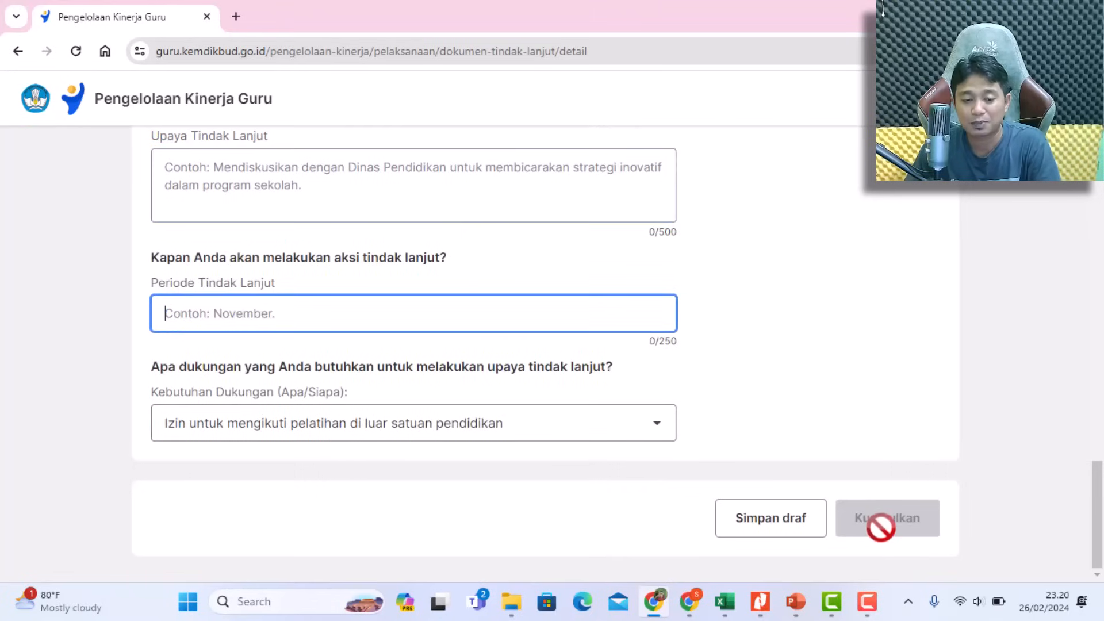
{"action": "scroll", "coordinate": [623, 424], "scroll_direction": "up", "scroll_amount": 6}
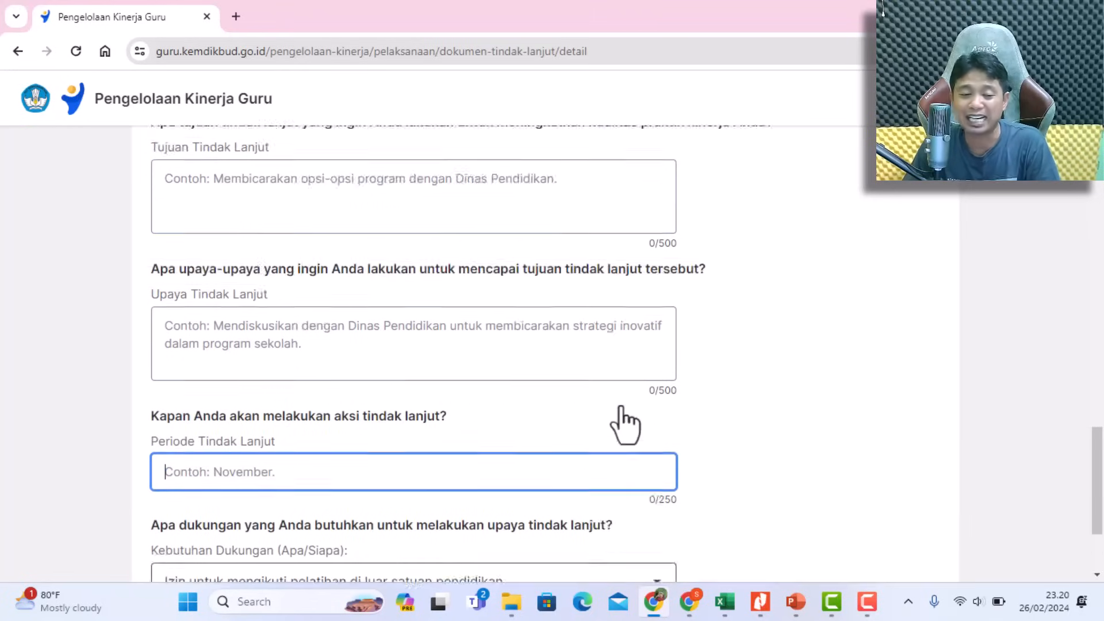
Switch to Excel and examine the Profesional row of FORM C: Tujuan Tindak Lanjut, Upaya Tindak Lanjut, Kapan and the support needed.
{"action": "left_click", "coordinate": [195, 351]}
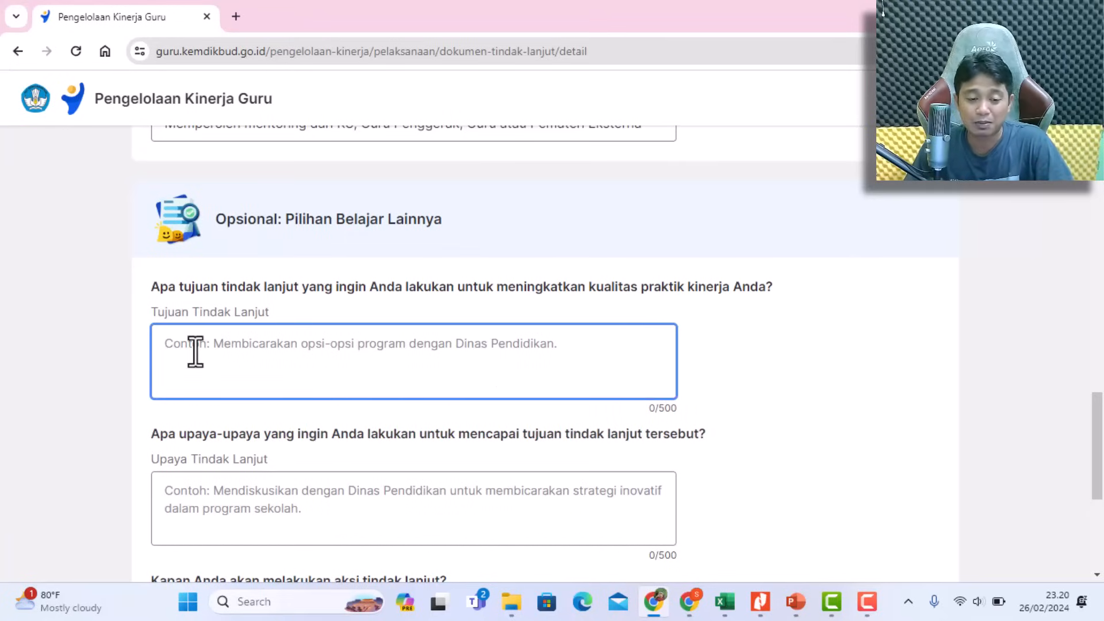
{"action": "left_click", "coordinate": [724, 601]}
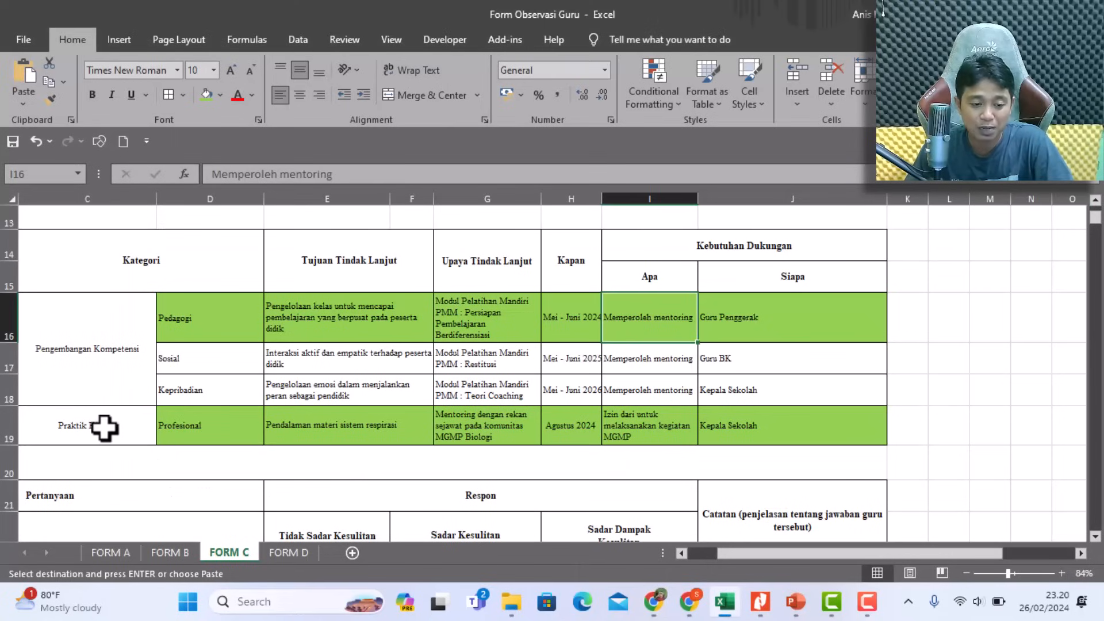
{"action": "left_click", "coordinate": [217, 426]}
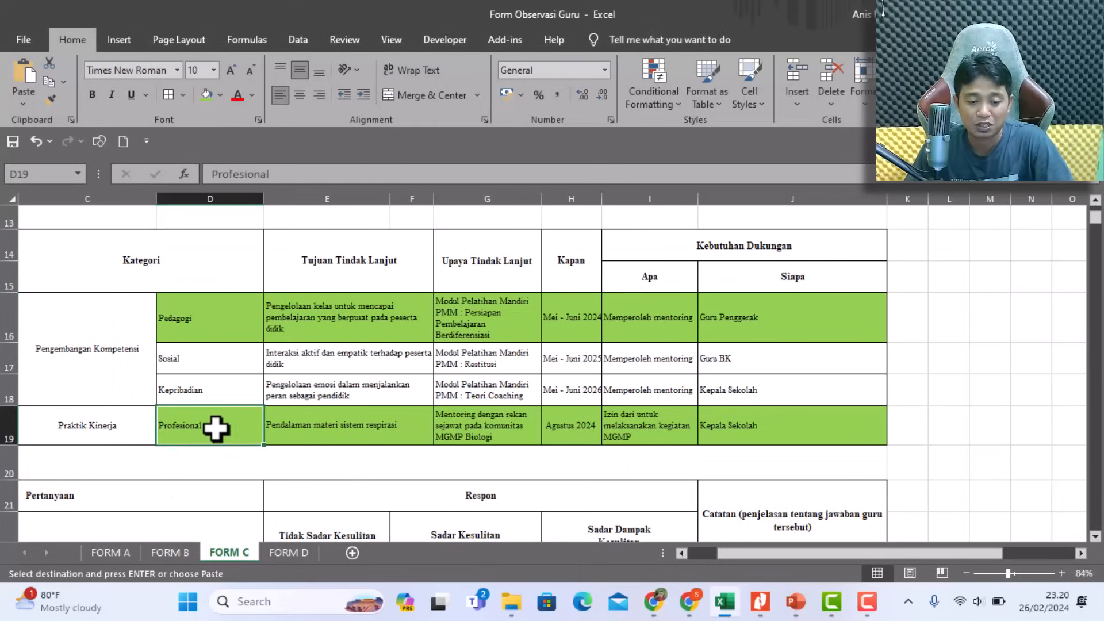
{"action": "left_click", "coordinate": [305, 431]}
{"action": "left_click", "coordinate": [477, 429]}
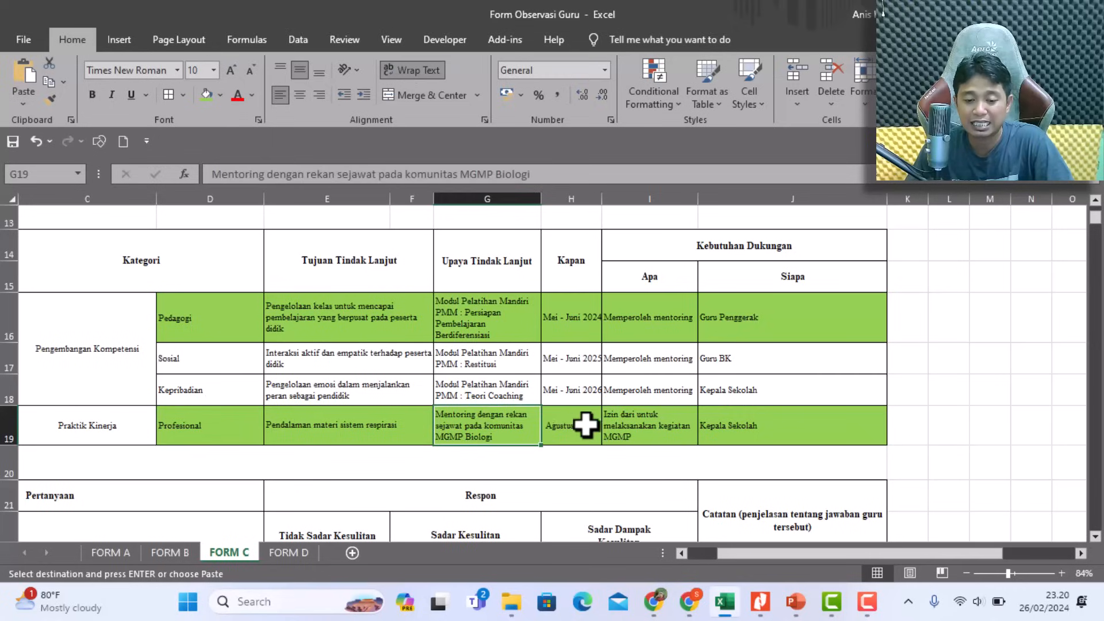
{"action": "left_click", "coordinate": [586, 426]}
{"action": "left_click", "coordinate": [655, 424]}
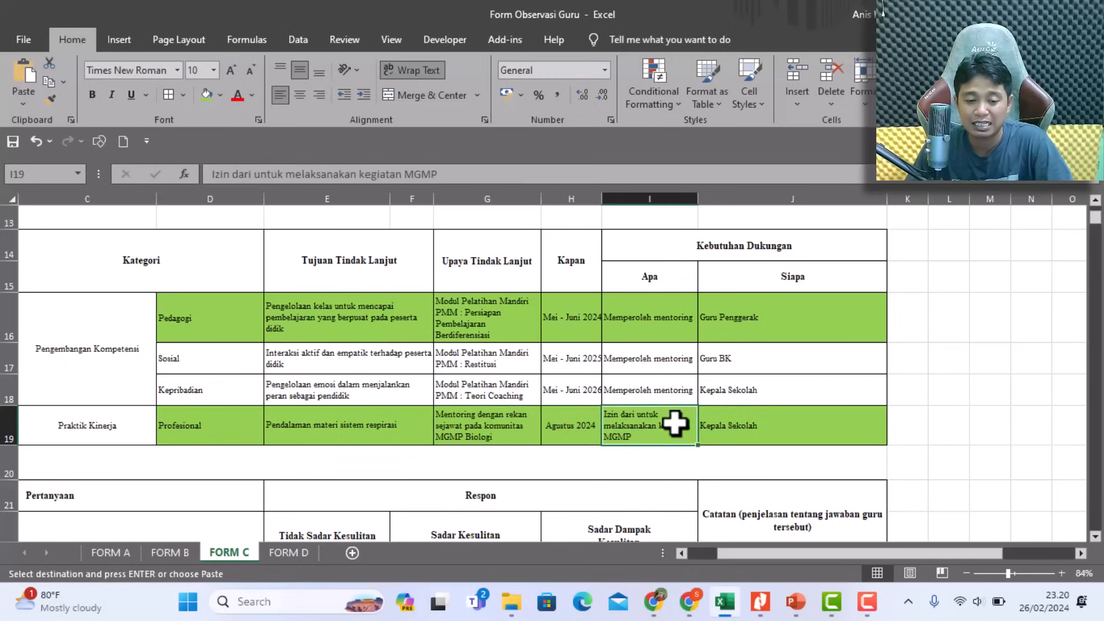
{"action": "left_click", "coordinate": [378, 432]}
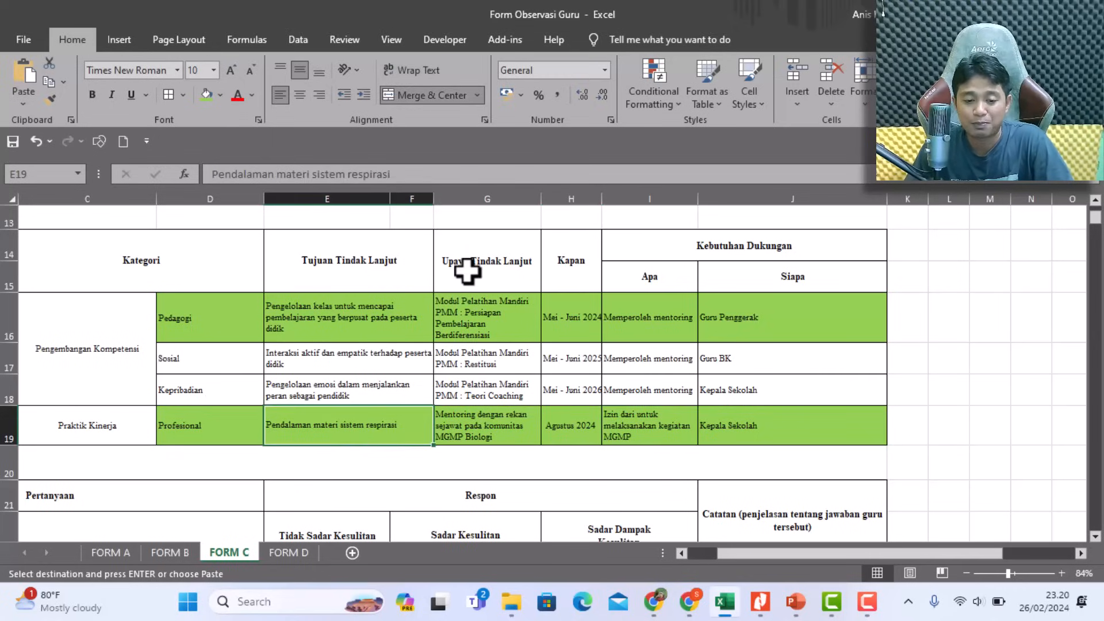
{"action": "left_click", "coordinate": [490, 438]}
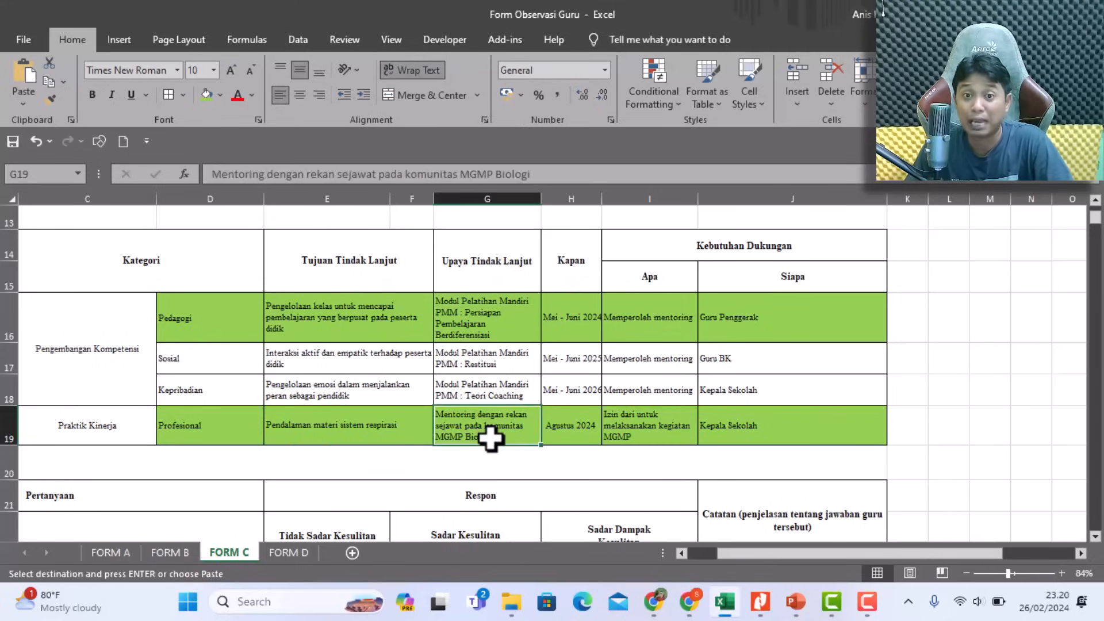